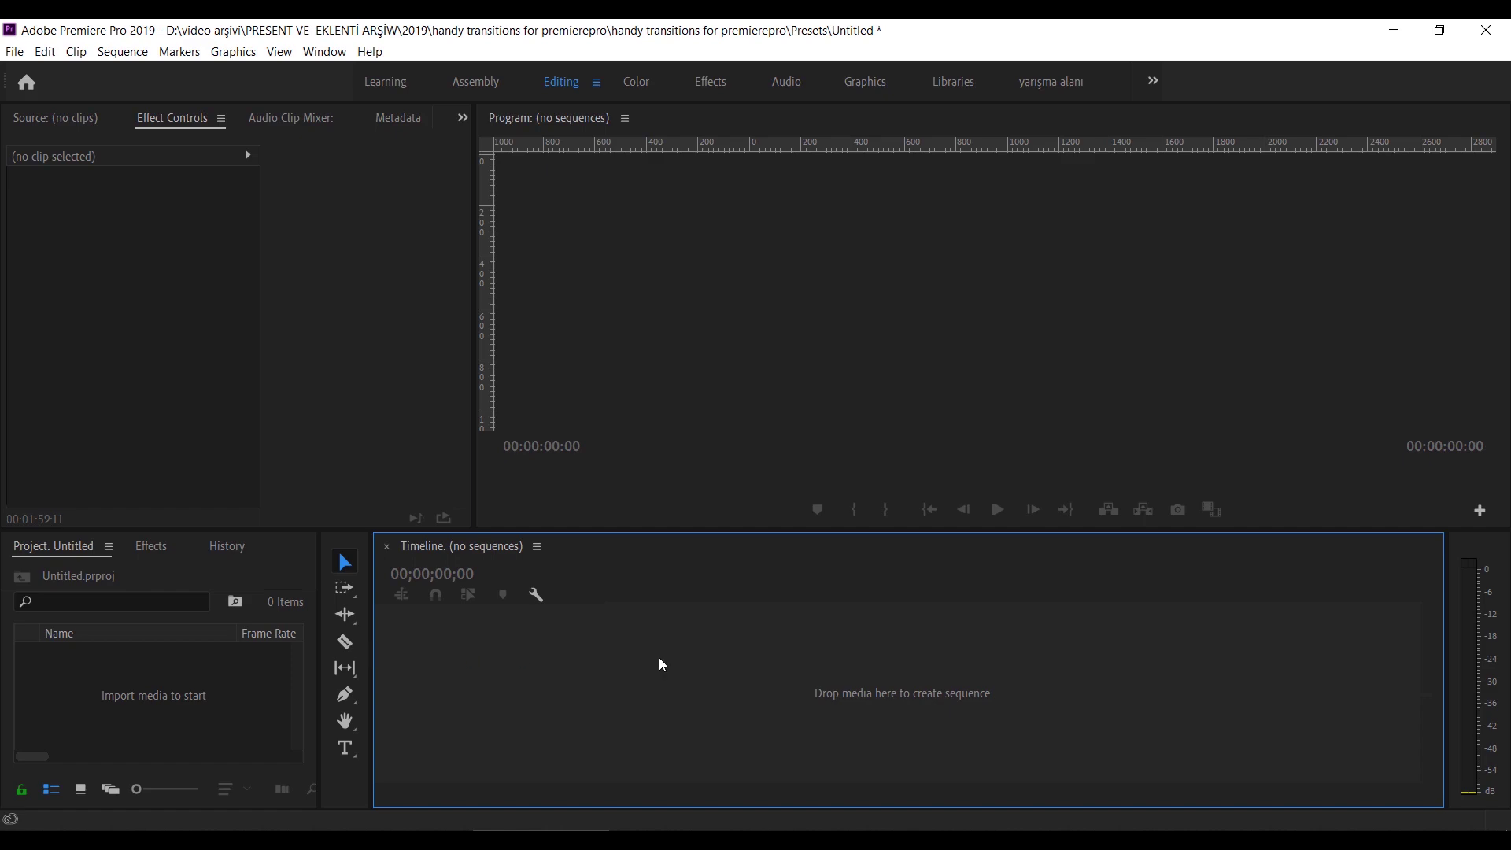
Step: Select all the stock videos in the 2020 folder and drag them toward Premiere's Project panel
key("alt+Tab")
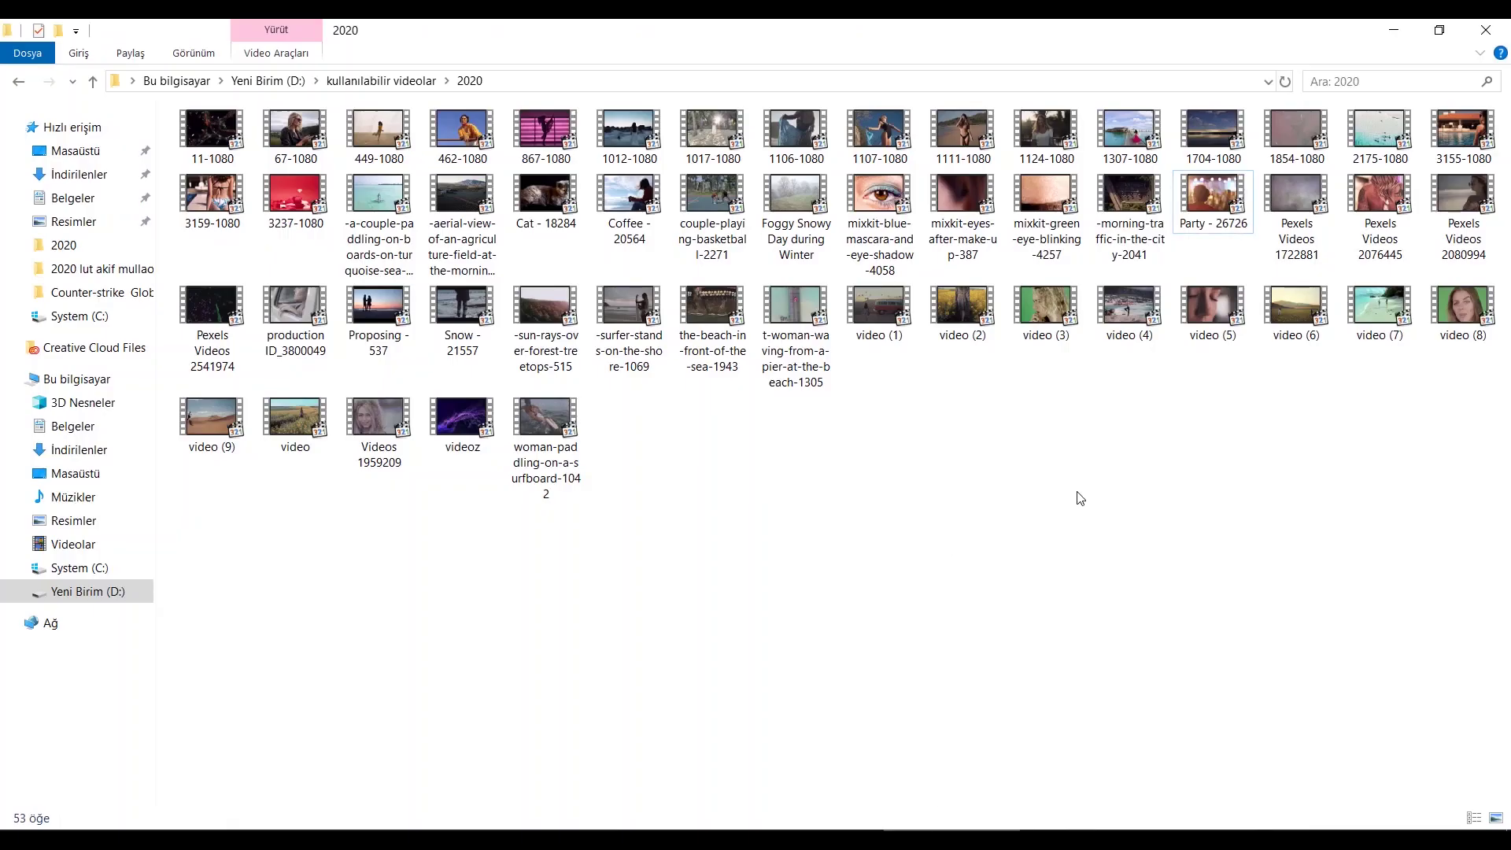
scroll(1375, 416, "up", 1, "ctrl")
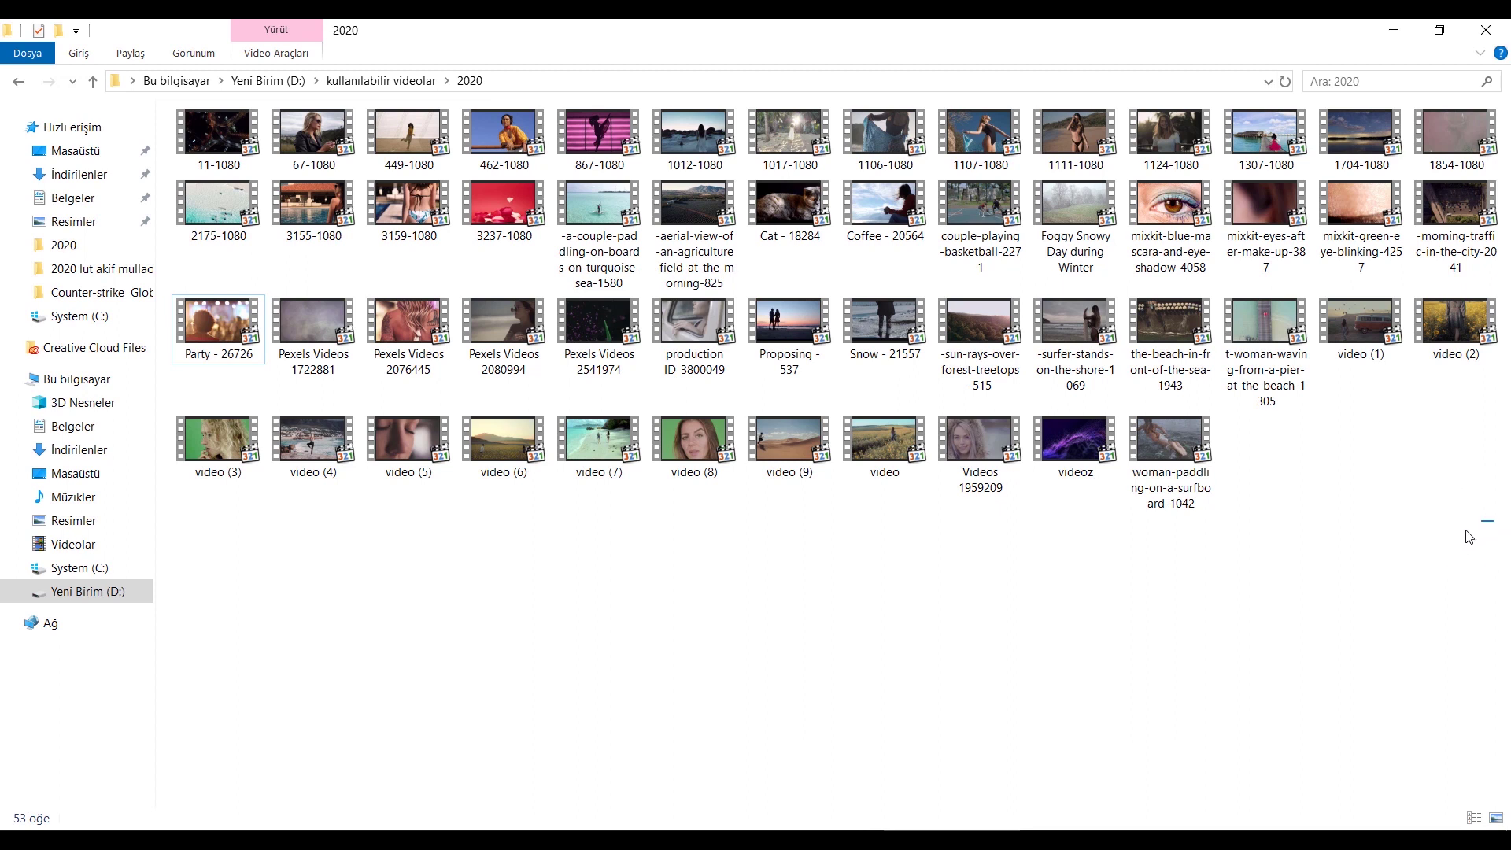
left_click_drag(1469, 538, 214, 317)
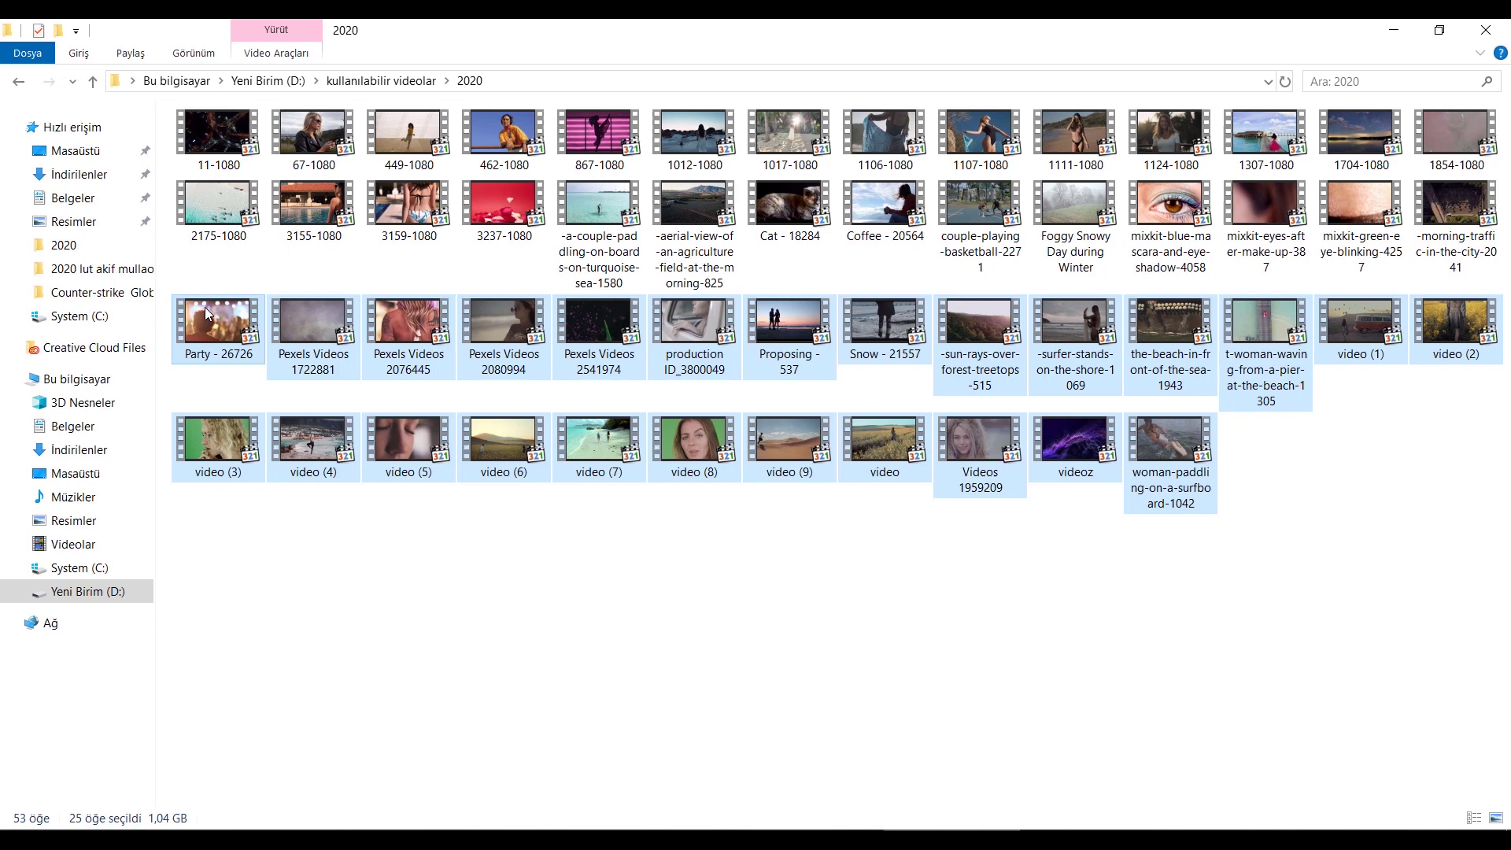
key("ctrl+a")
mouse_move(207, 314)
left_mouse_down()
mouse_move(186, 744)
mouse_move(469, 428)
left_mouse_up()
Step: Reselect only the 19 videos from Pexels Videos 2080994 onward and drop them into Premiere
key("alt+Tab")
left_click(1409, 597)
left_click_drag(1408, 598, 462, 297)
left_click_drag(504, 323, 146, 715)
key("alt+Tab")
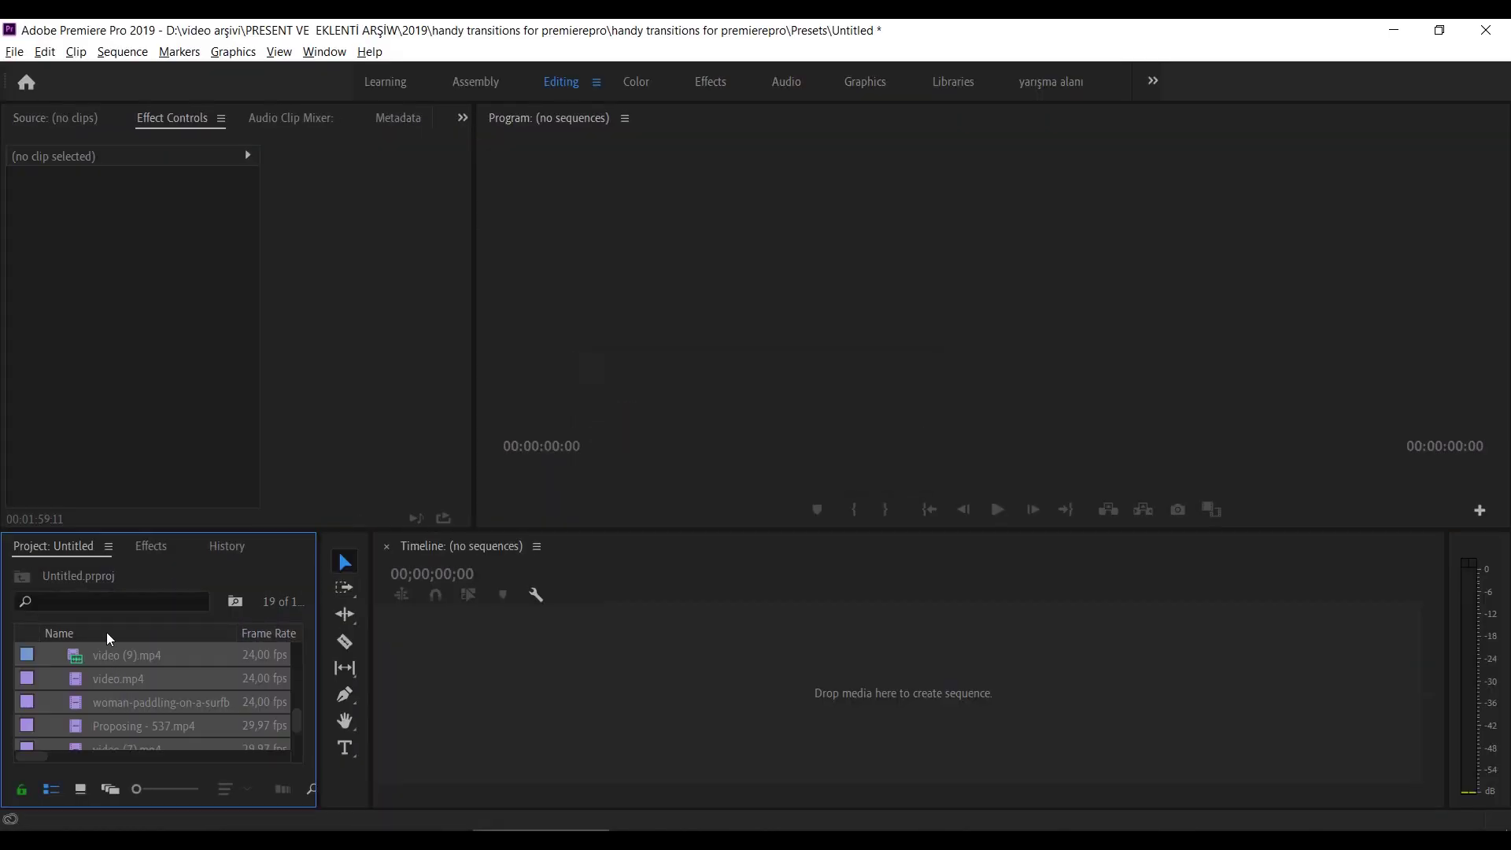
Step: Select all 19 imported clips and drag them onto the Timeline to create sequence production ID_3800049
left_click(178, 718)
mouse_move(296, 719)
left_mouse_down()
mouse_move(290, 666)
mouse_move(295, 739)
left_mouse_up()
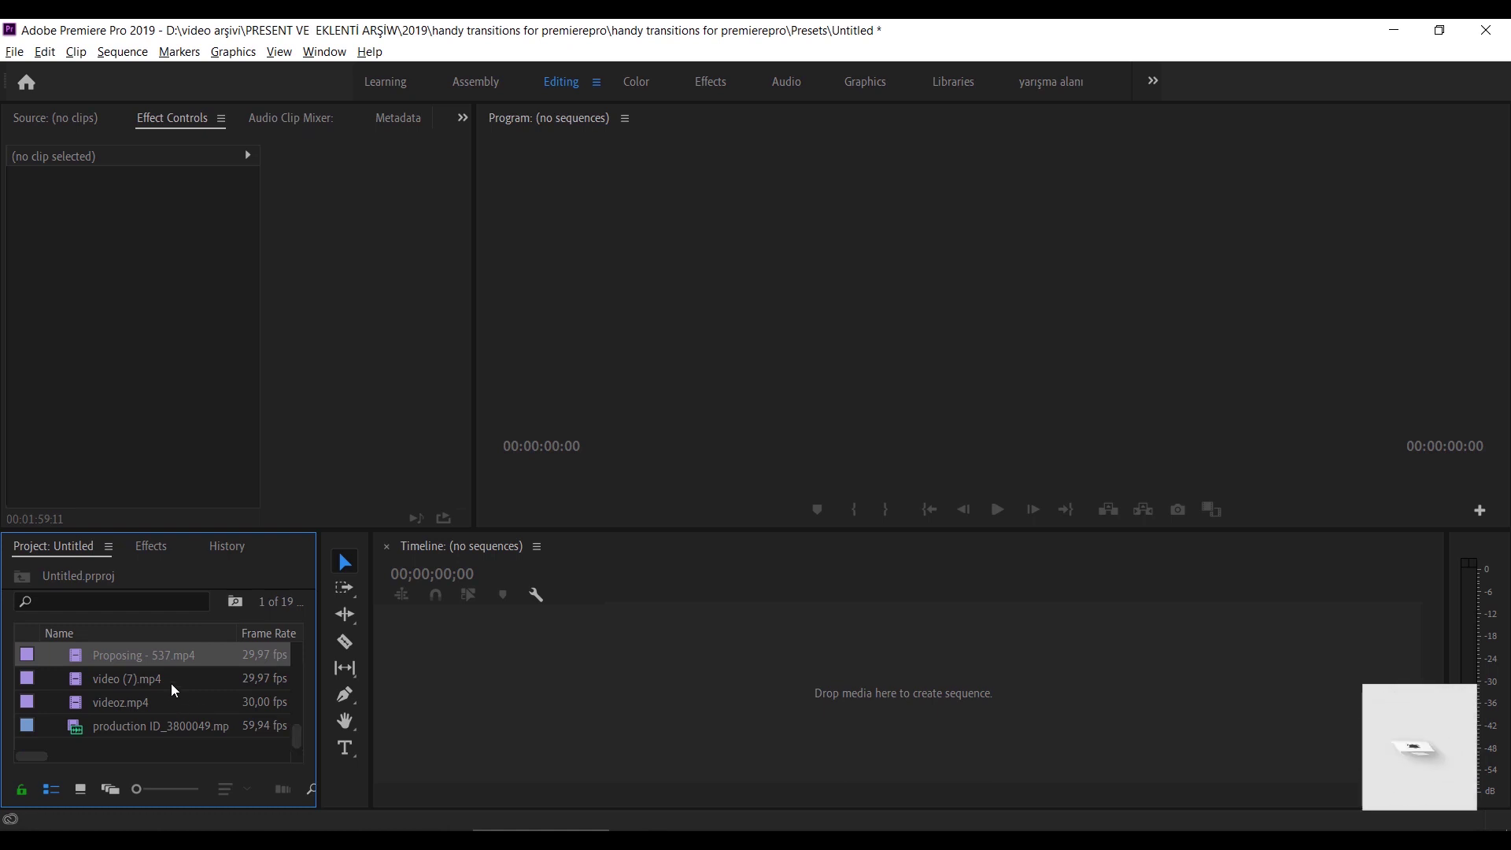
scroll(197, 679, "up", 2)
key("ctrl+a")
mouse_move(487, 668)
left_mouse_down()
mouse_move(458, 714)
mouse_move(469, 707)
left_mouse_up()
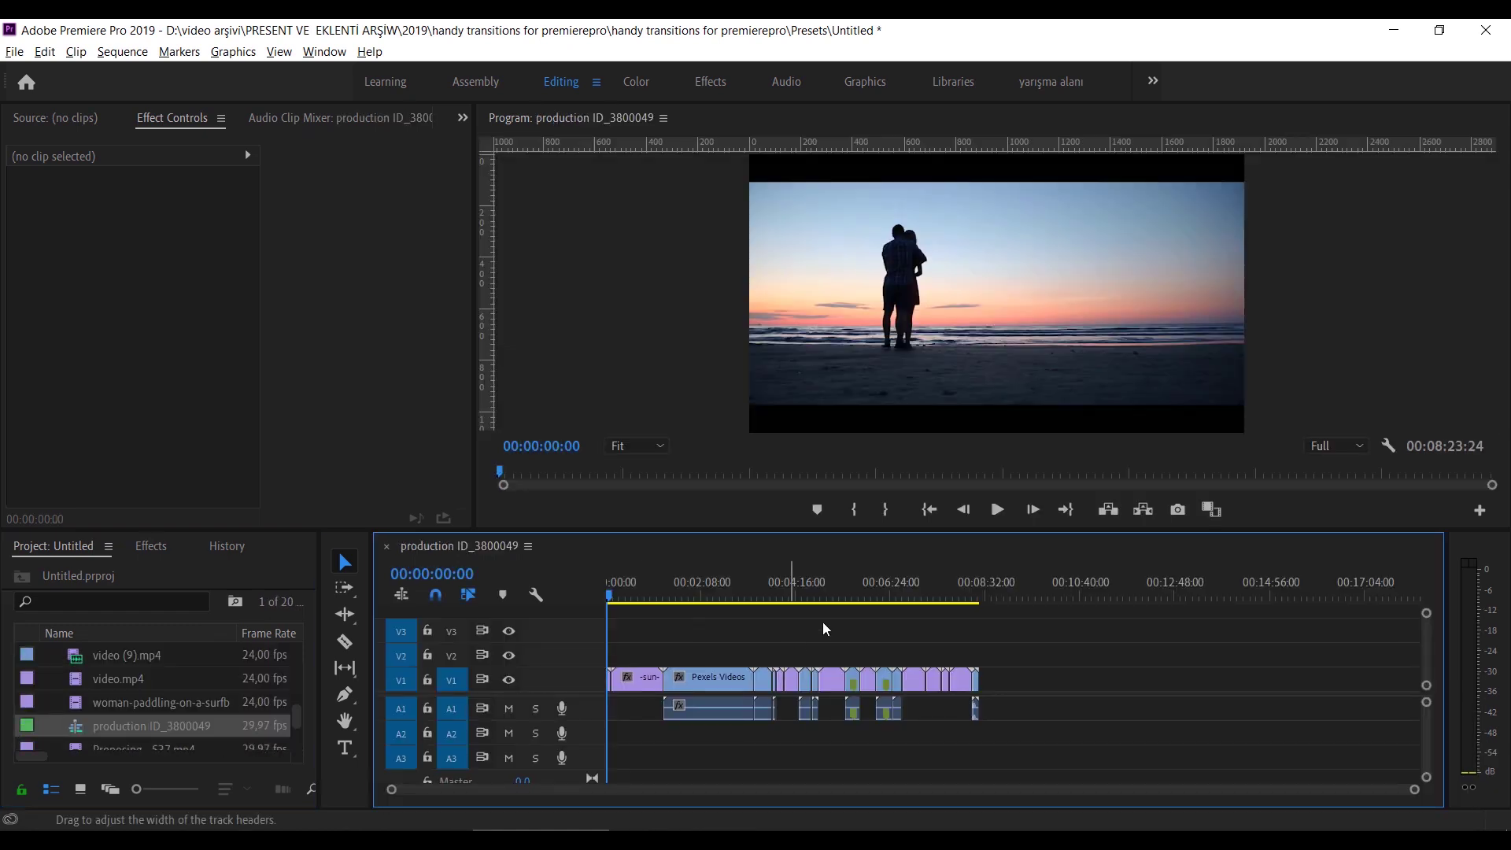
Step: Zoom the timeline out and scrub the playhead toward the middle of the sequence
scroll(905, 677, "up", 3)
left_click_drag(1121, 789, 894, 789)
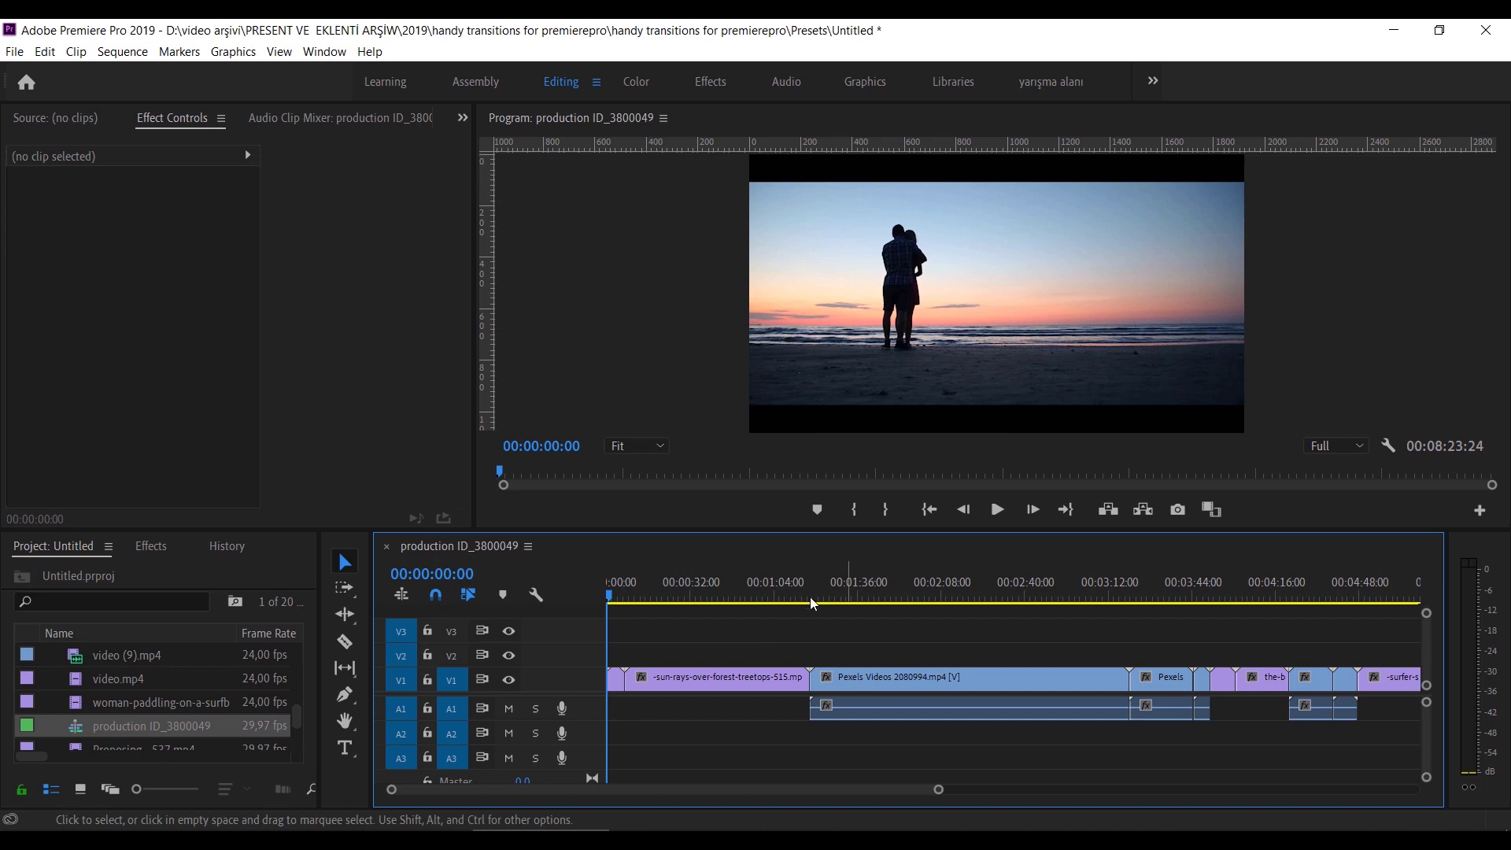
key("minus")
mouse_move(776, 600)
left_mouse_down()
mouse_move(943, 570)
mouse_move(1024, 587)
left_mouse_up()
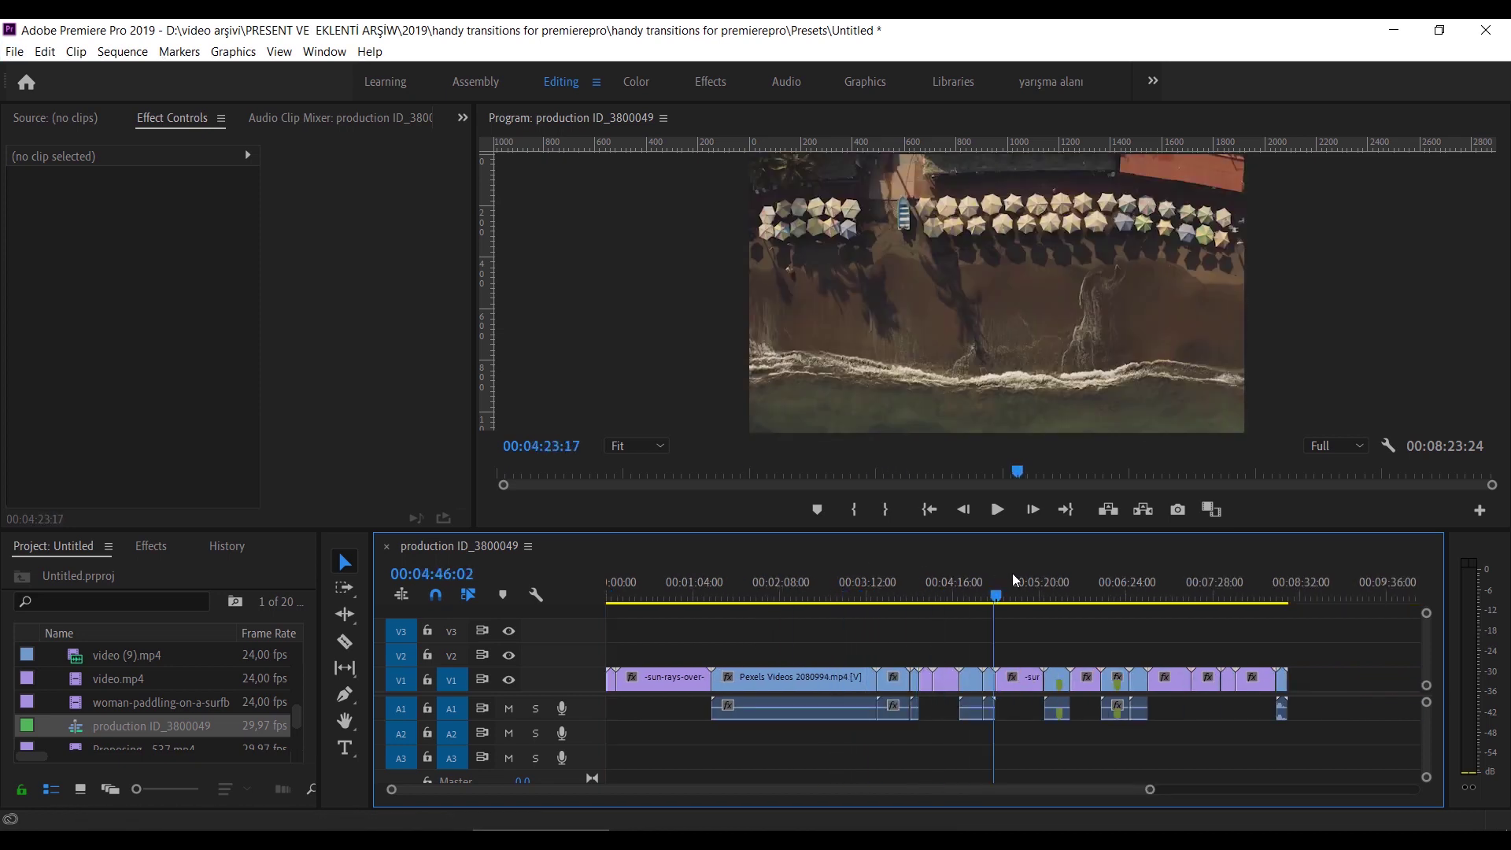
Step: Select the surfer-stands-on-the-shore clip at 00:05:02:01 to load its effect settings
left_click(1021, 678)
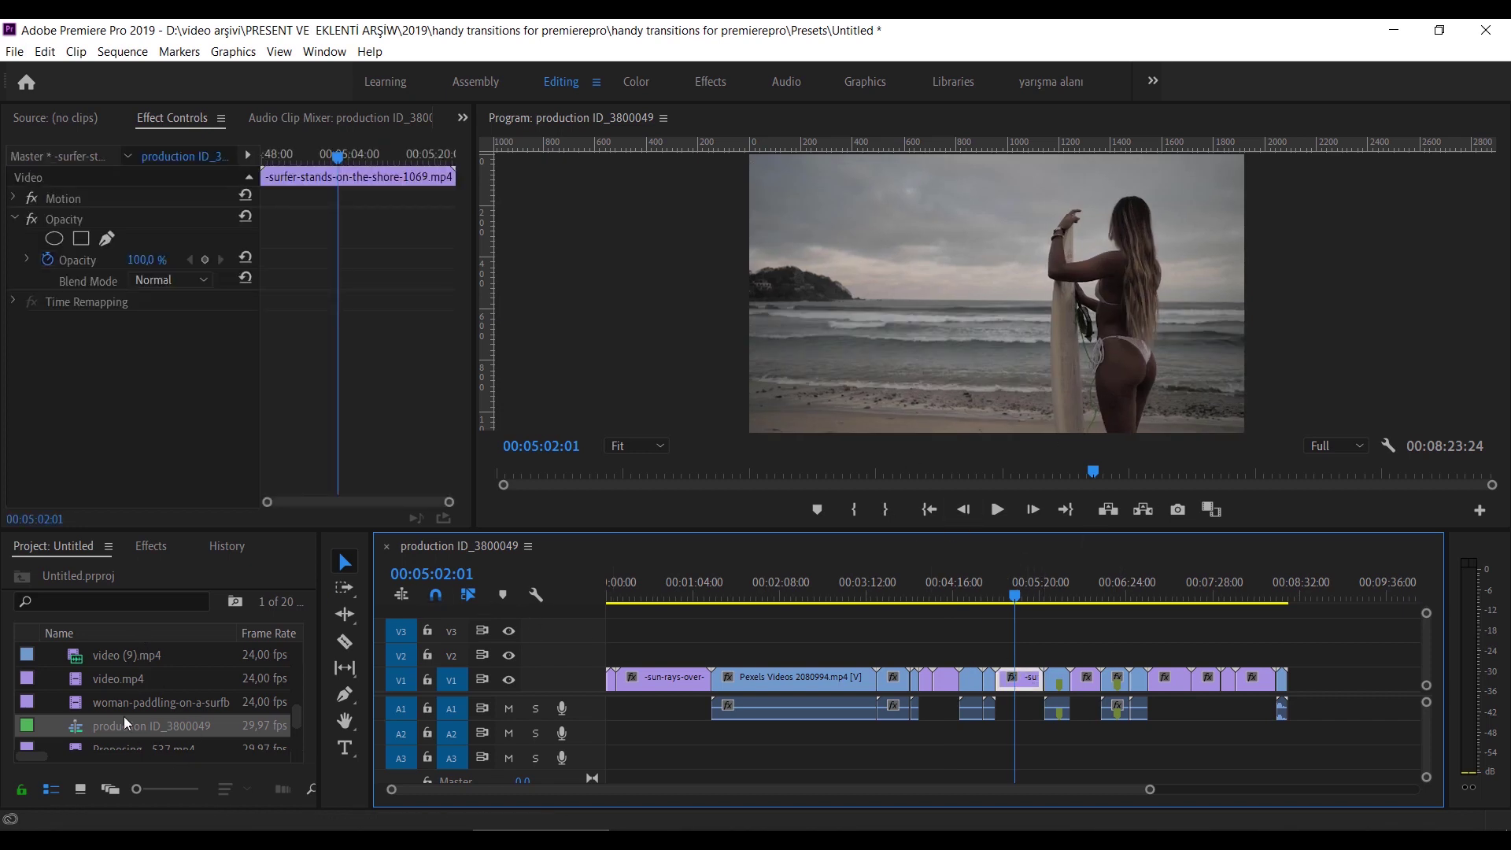
scroll(140, 705, "up", 3)
scroll(137, 704, "up", 2)
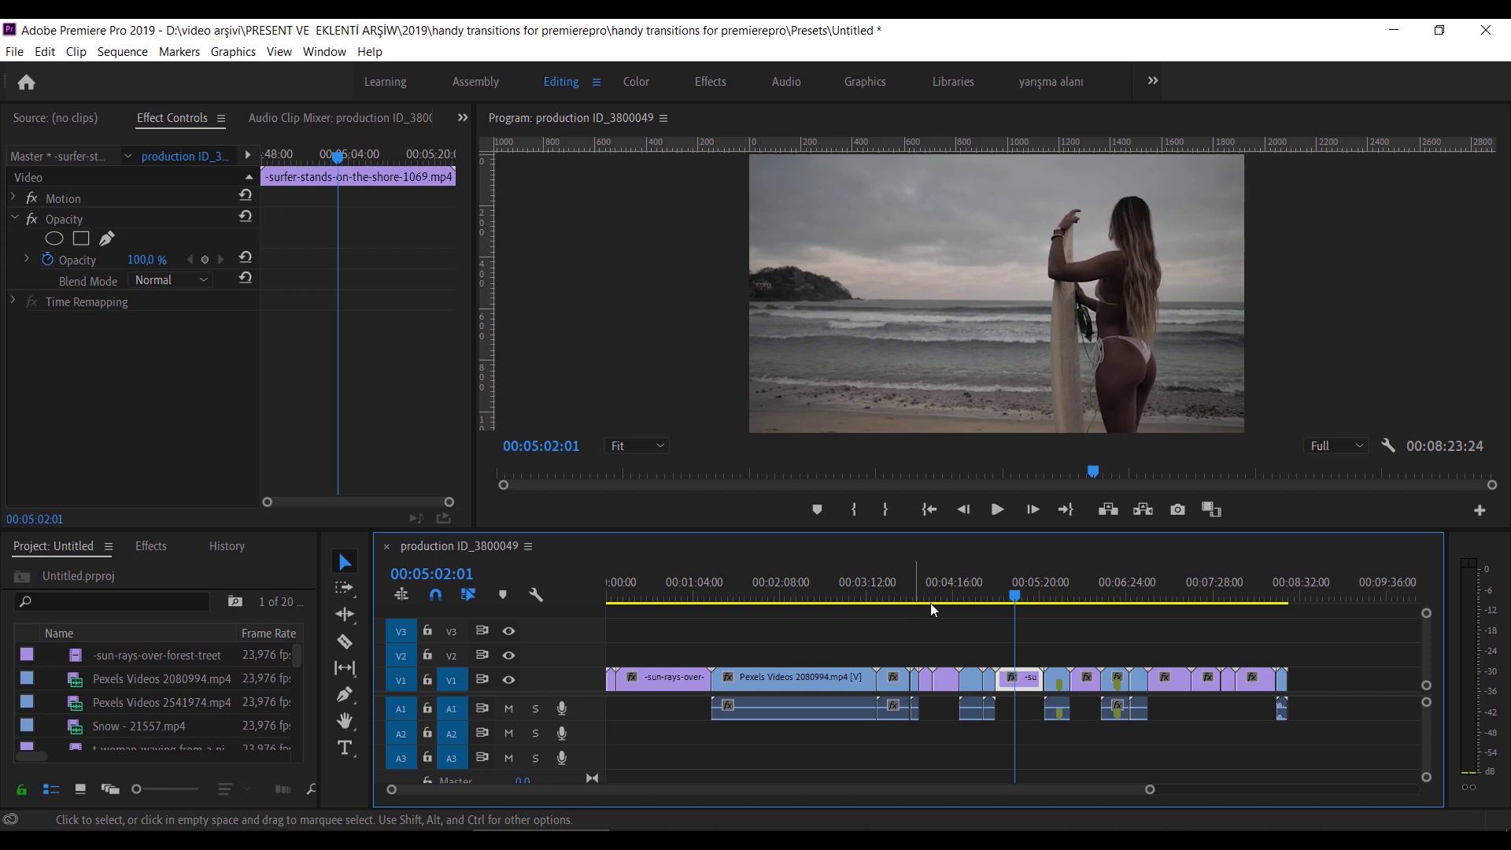
scroll(1024, 617, "up", 3)
left_click(1035, 649)
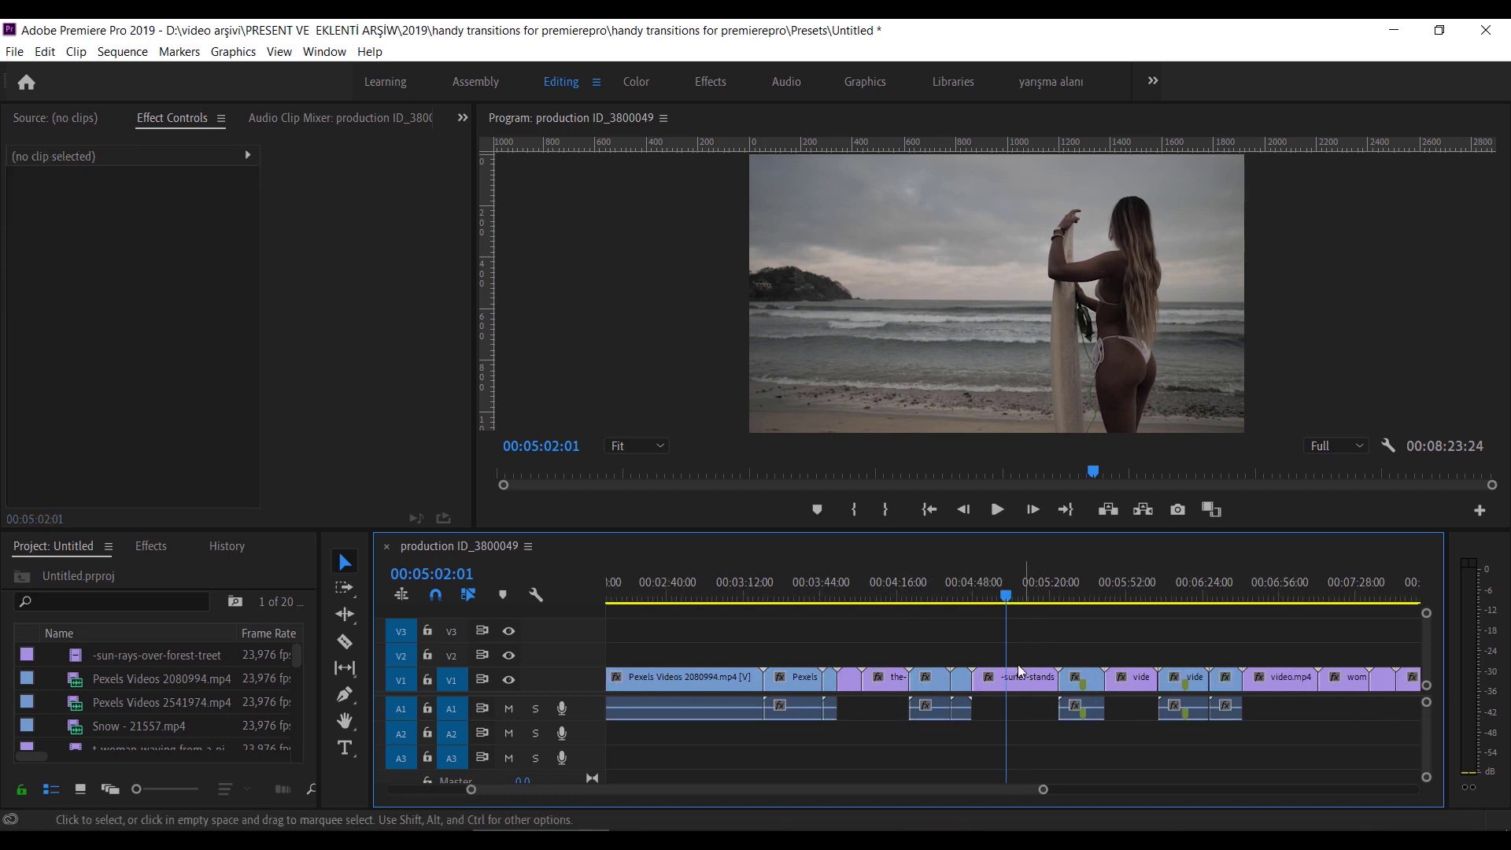
left_click(1023, 681)
scroll(989, 675, "up", 1)
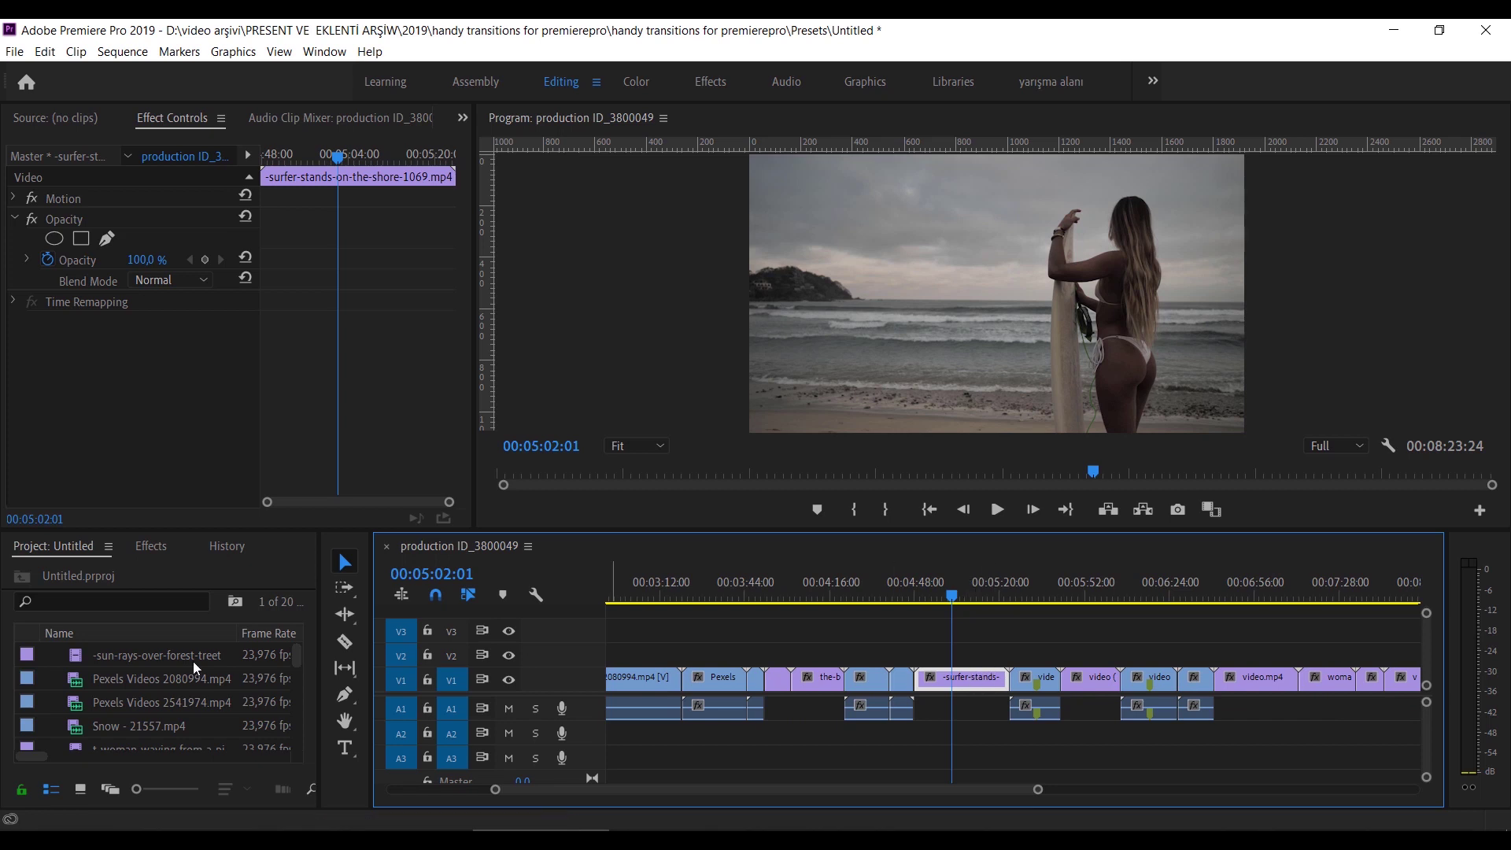
key("alt")
mouse_move(294, 655)
left_mouse_down()
mouse_move(290, 707)
mouse_move(275, 654)
left_mouse_up()
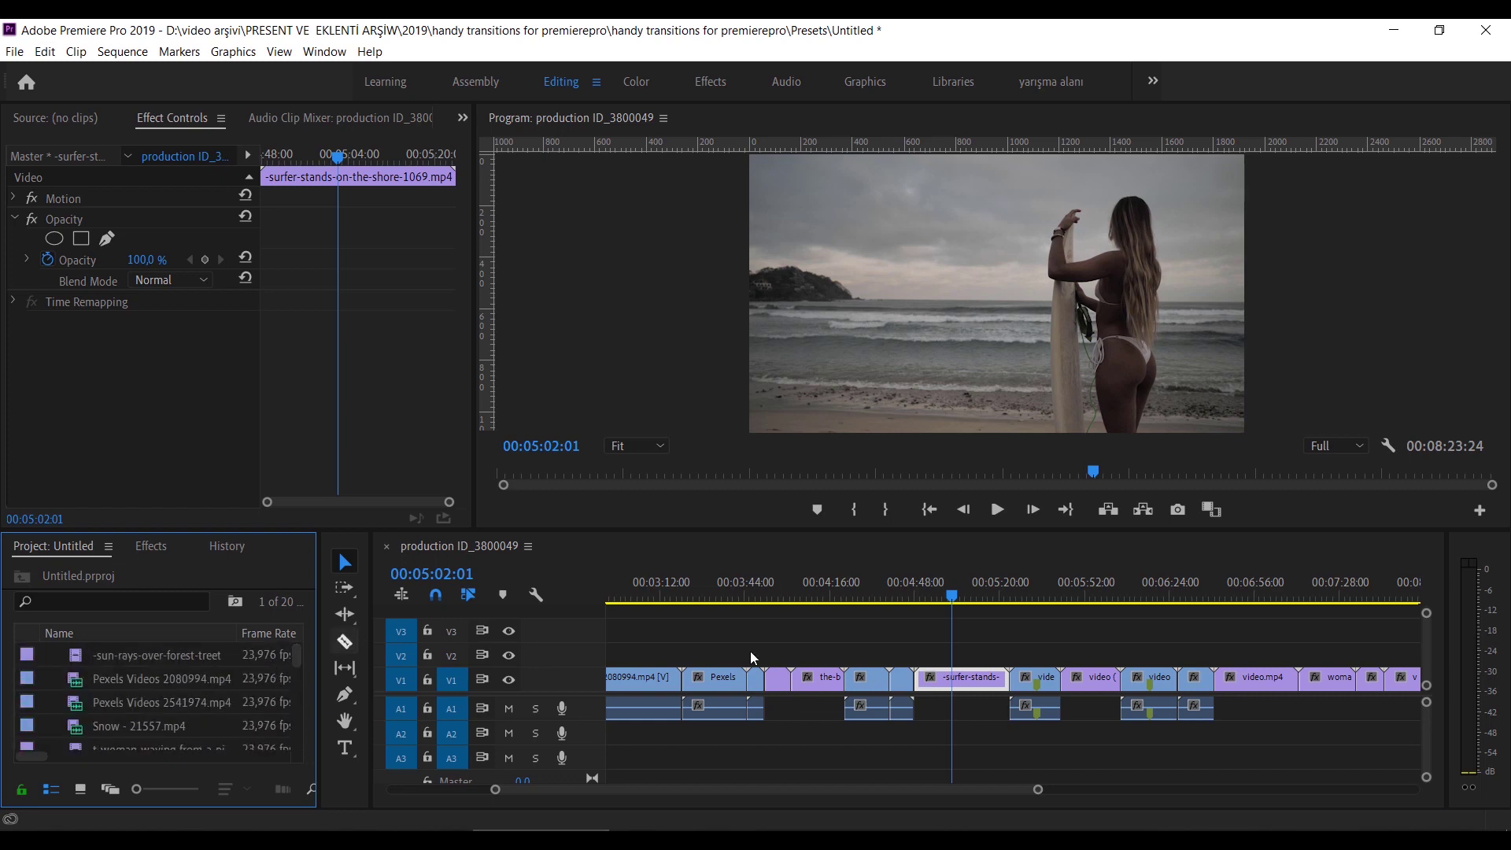
left_click(968, 675)
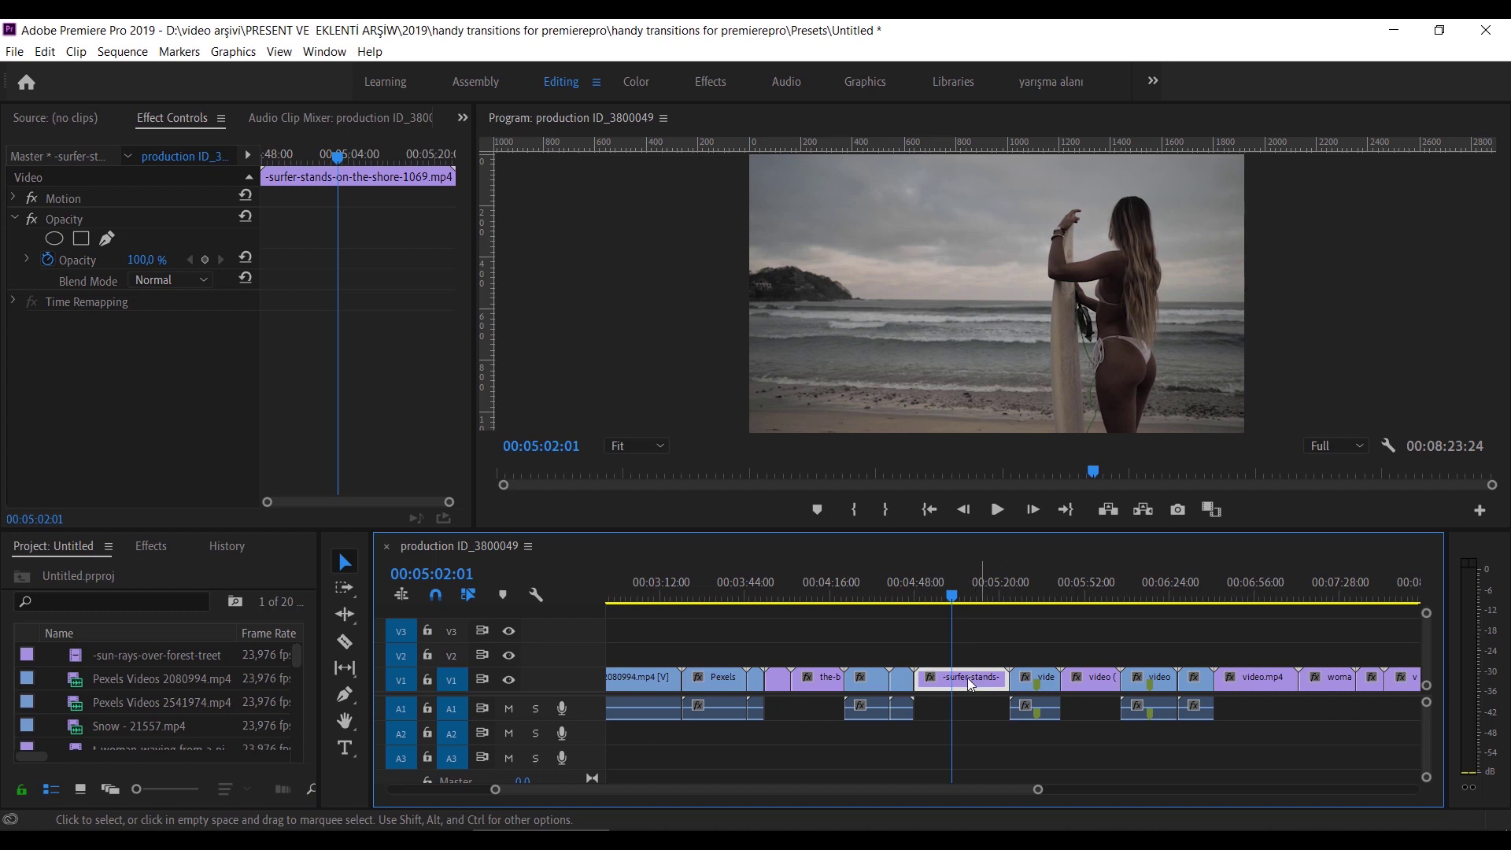
Step: Reveal the surfer-stands-on-the-shore clip's source in the Project panel
right_click(971, 685)
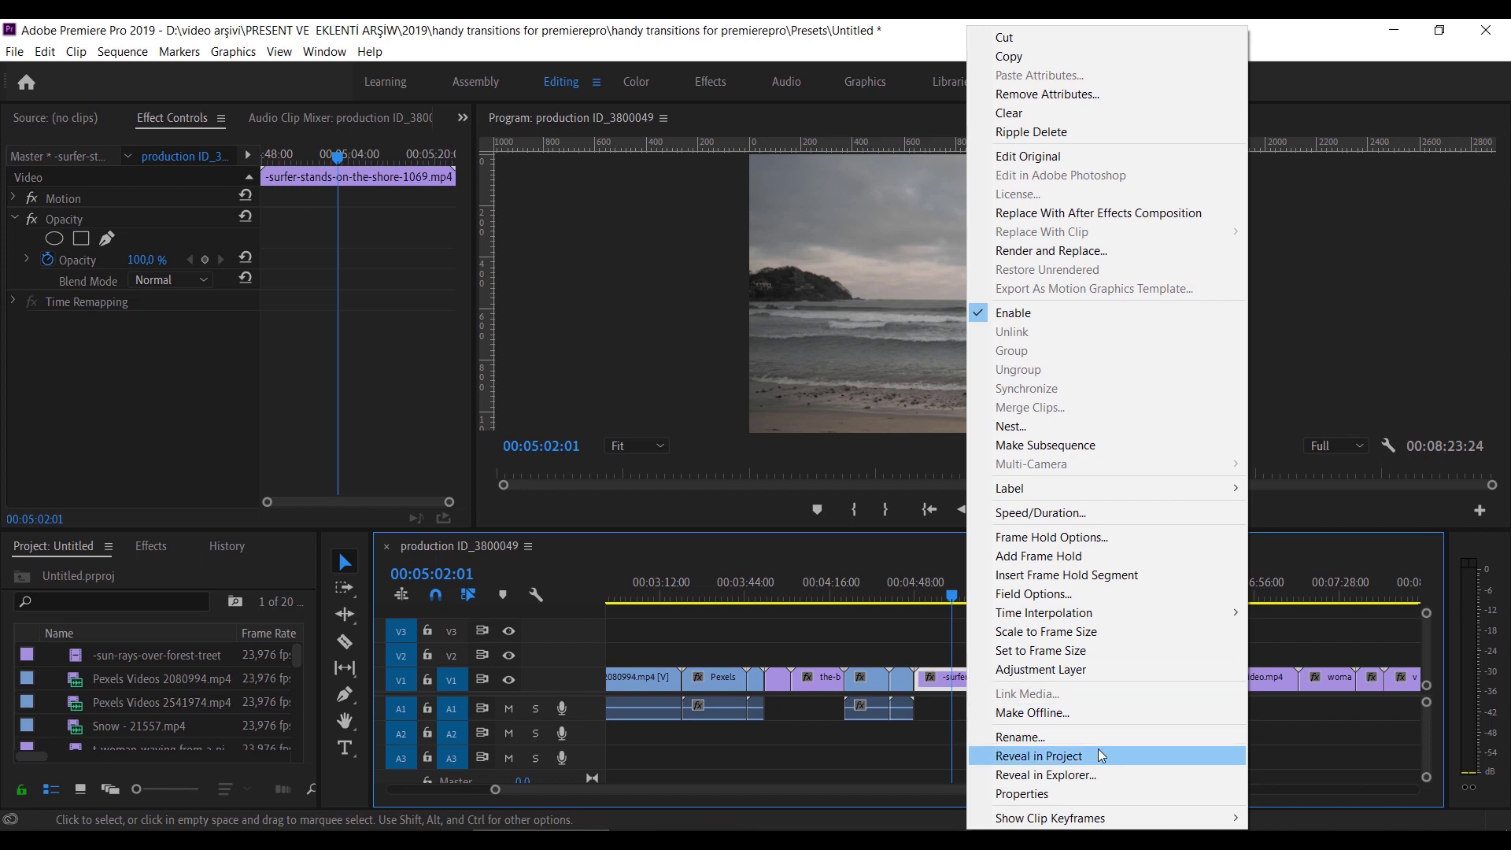
left_click(1102, 756)
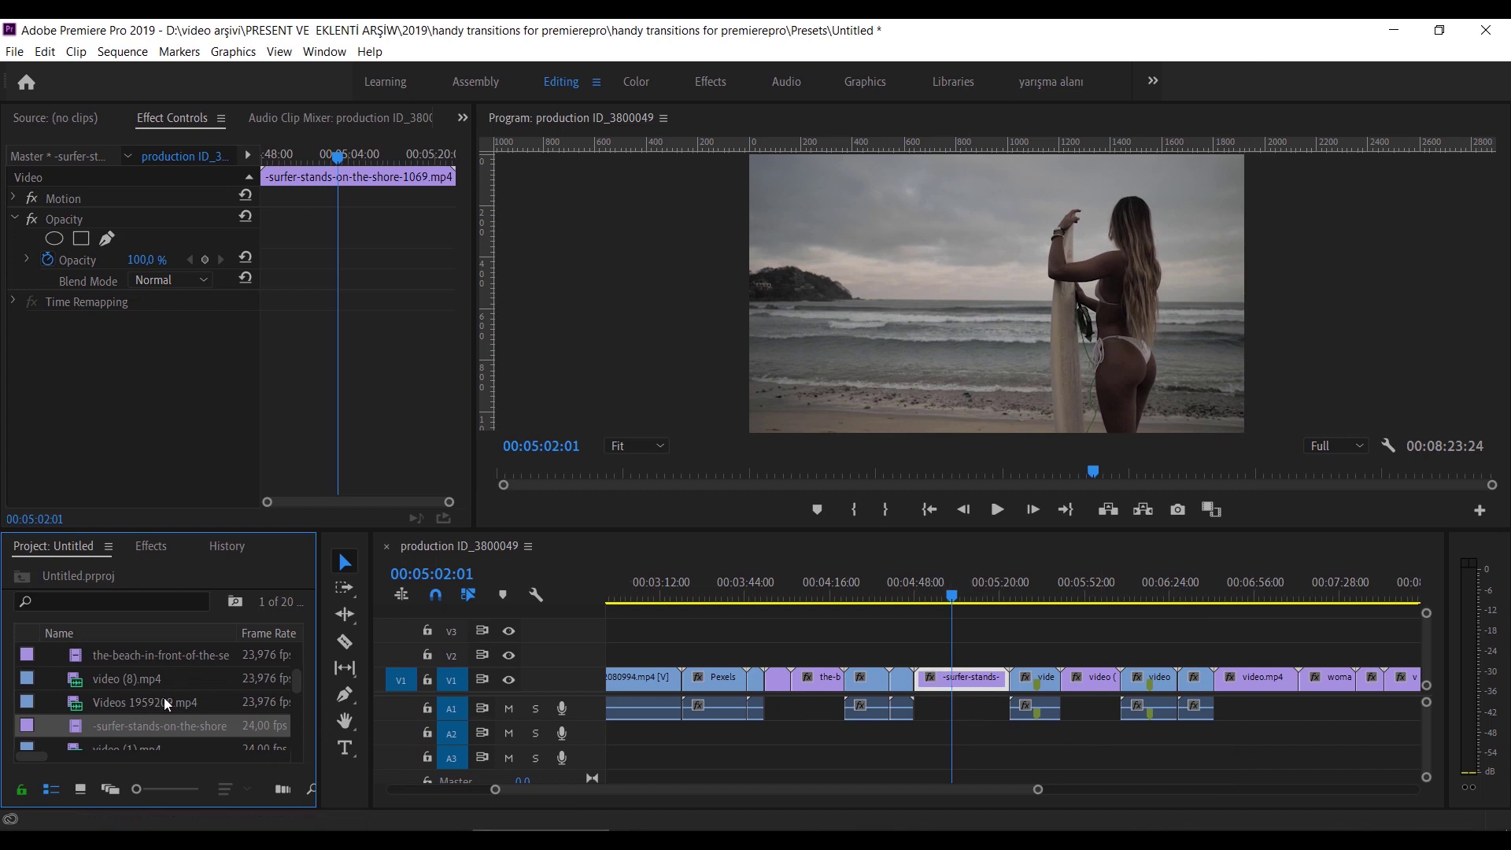
left_click_drag(304, 685, 305, 654)
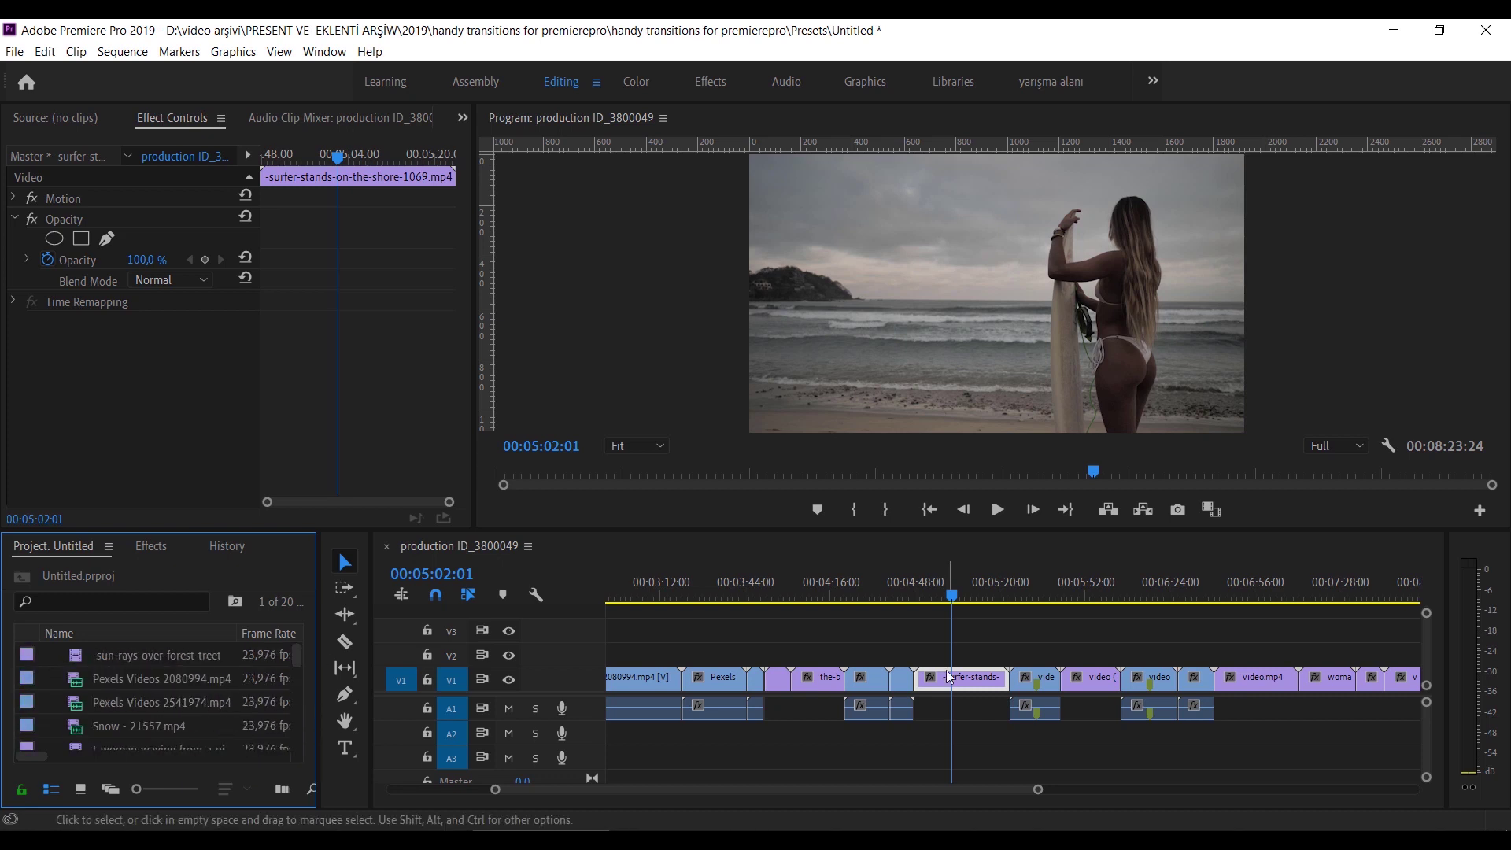
Step: Move the playhead to 00:07:12:00 and select the woman-paddling-on-a-surfboard clip
key("alt")
left_click_drag(984, 602, 1319, 603)
left_click(1326, 678)
Step: Reveal the woman-paddling-on-a-surfboard clip's source in the Project panel
scroll(1247, 692, "down", 1)
scroll(1247, 692, "up", 3)
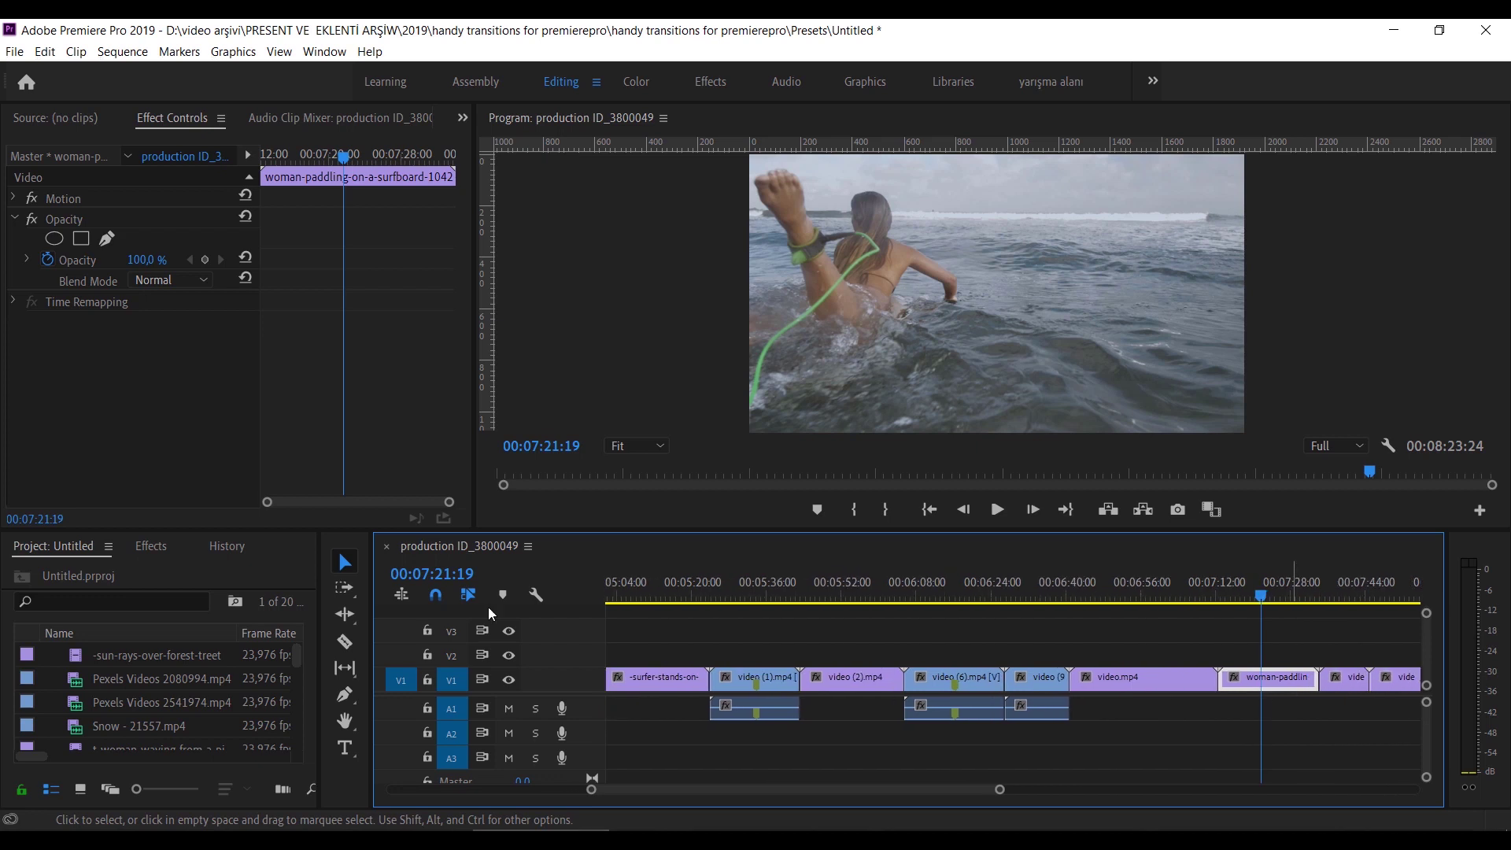
left_click(303, 678)
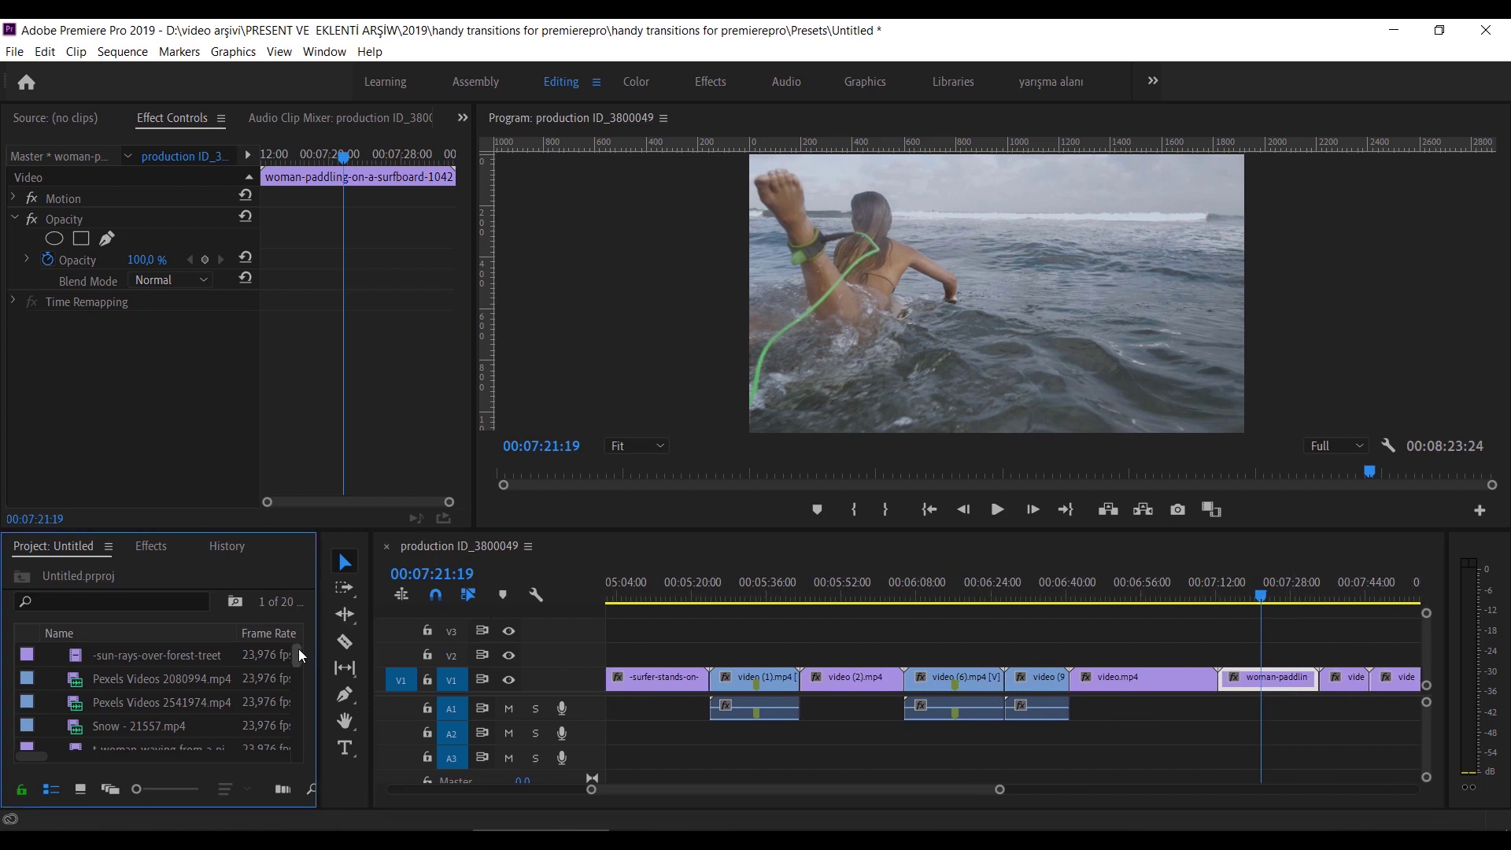
left_click_drag(300, 648, 299, 652)
right_click(1272, 677)
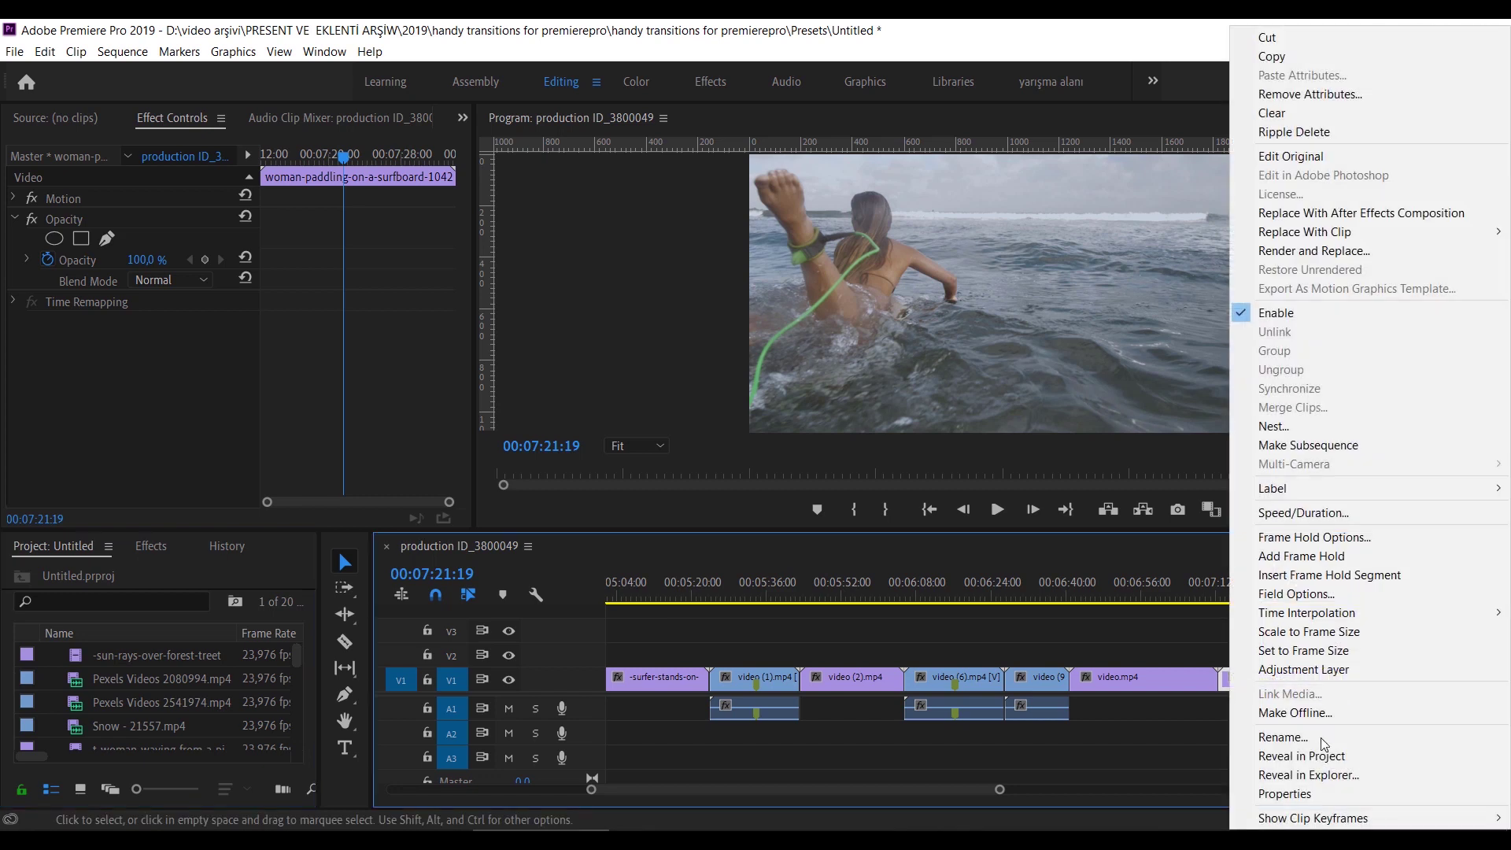
left_click(1366, 758)
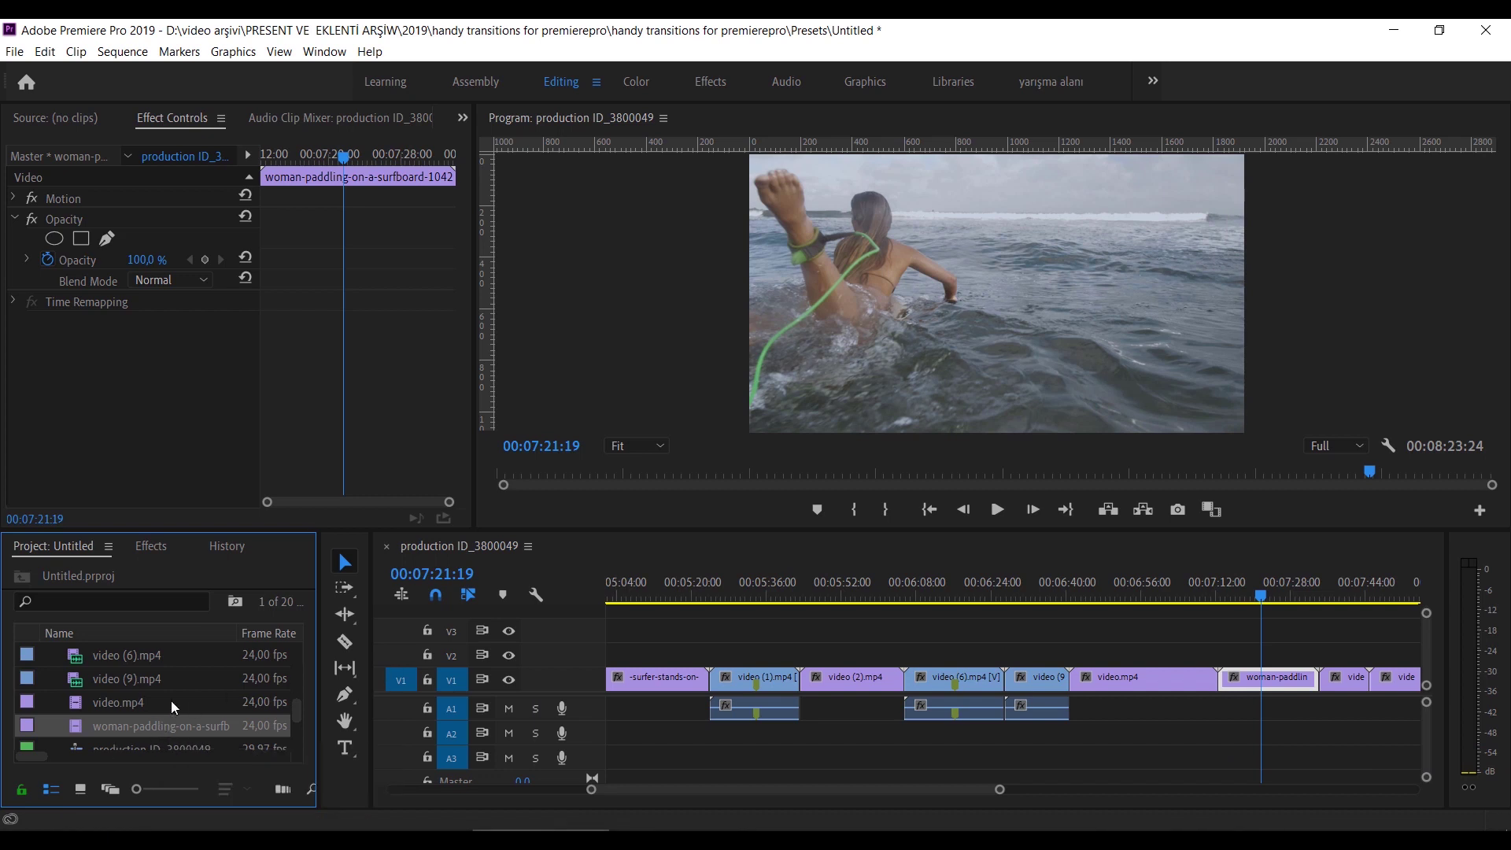
Step: Zoom the timeline out and scrub the playhead back to 00:02:06:27
key("minus")
left_click_drag(867, 584, 622, 582)
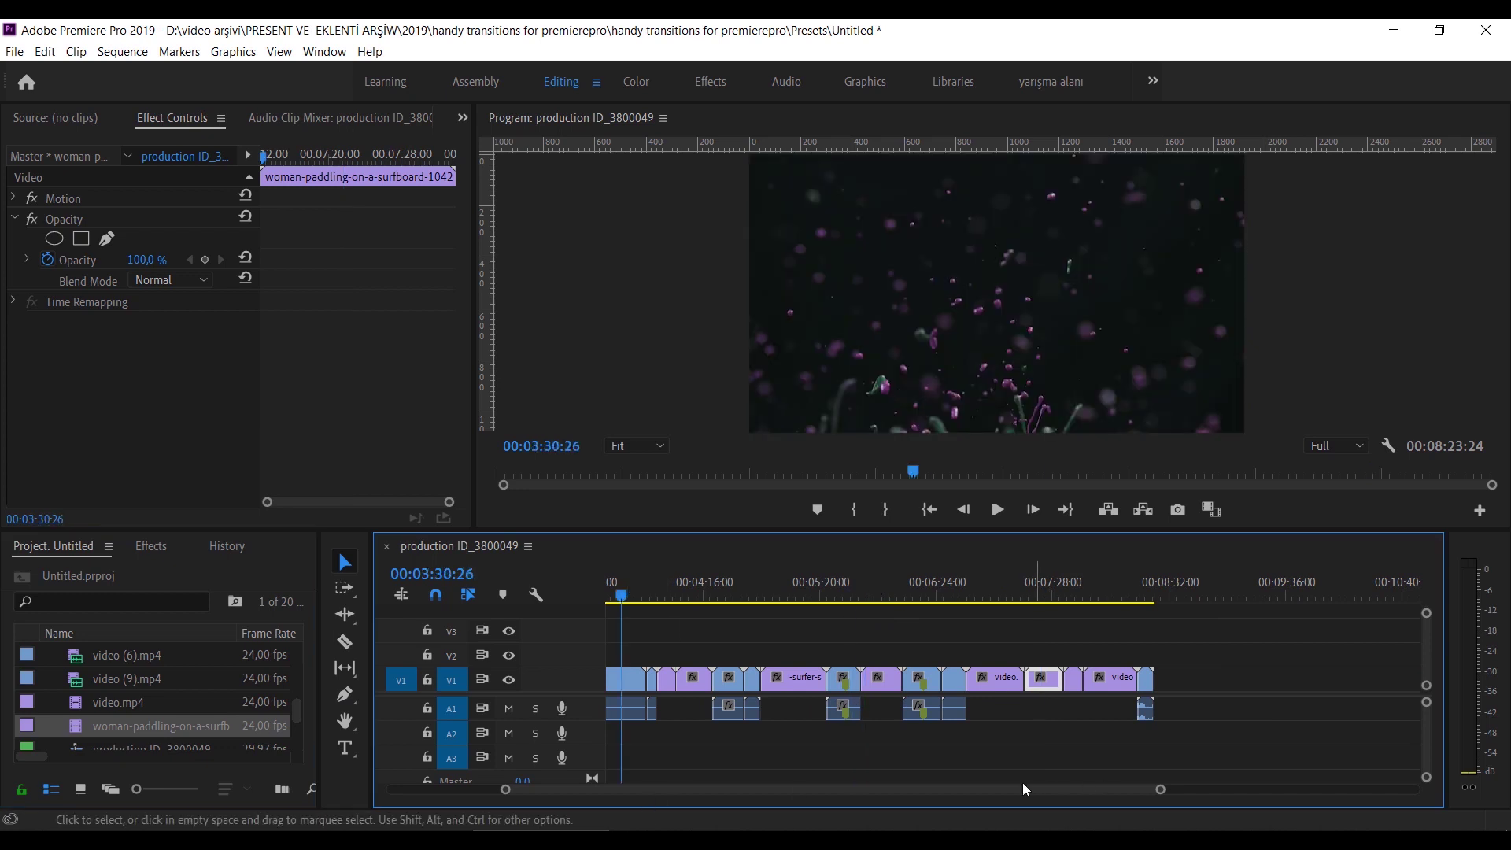
left_click_drag(1018, 787, 819, 790)
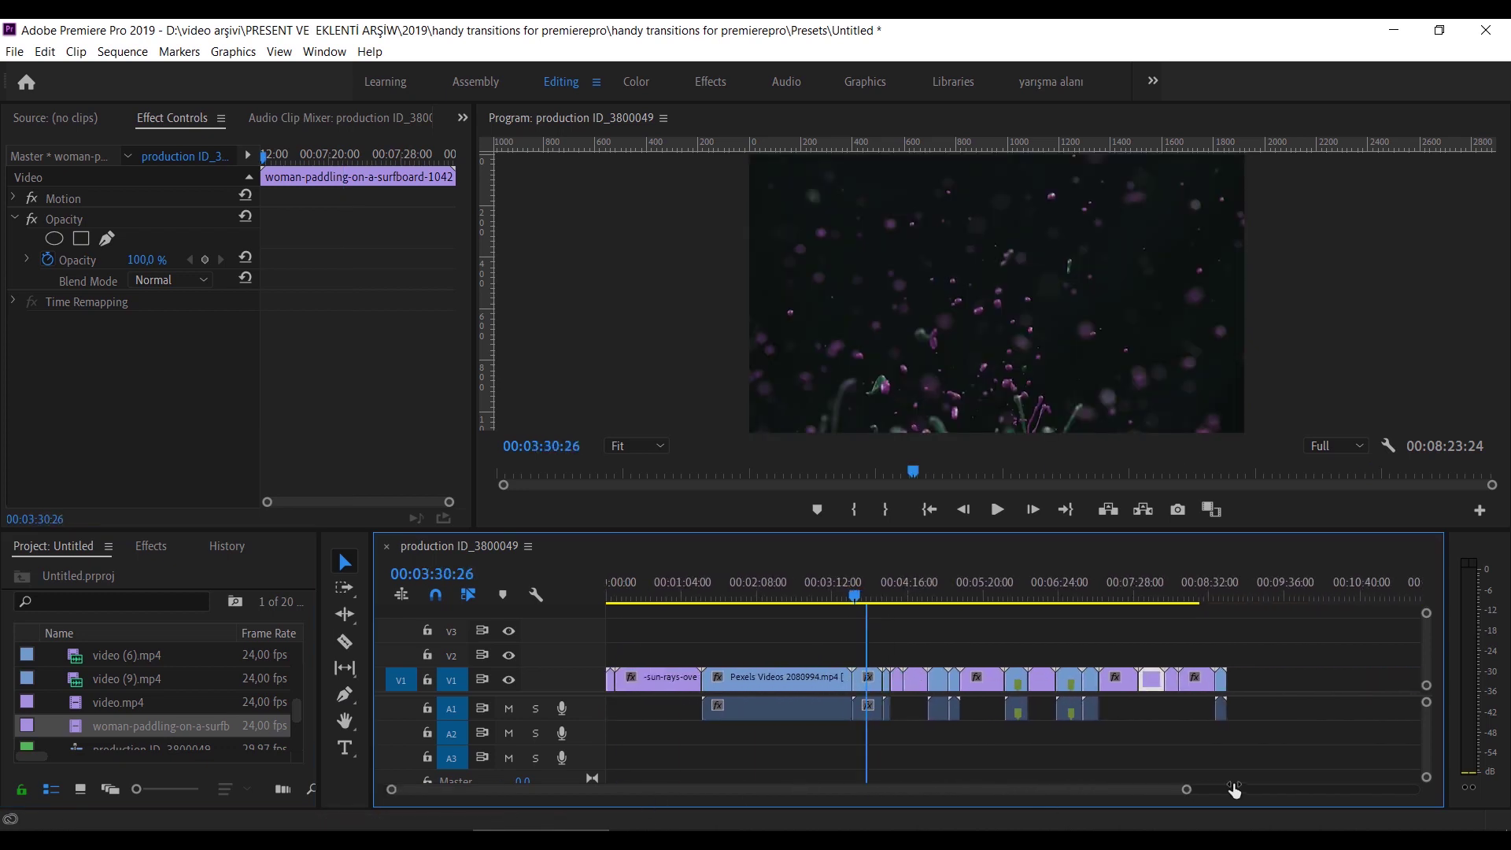
left_click_drag(1053, 791, 1231, 790)
left_click(629, 582)
left_click_drag(669, 582, 746, 582)
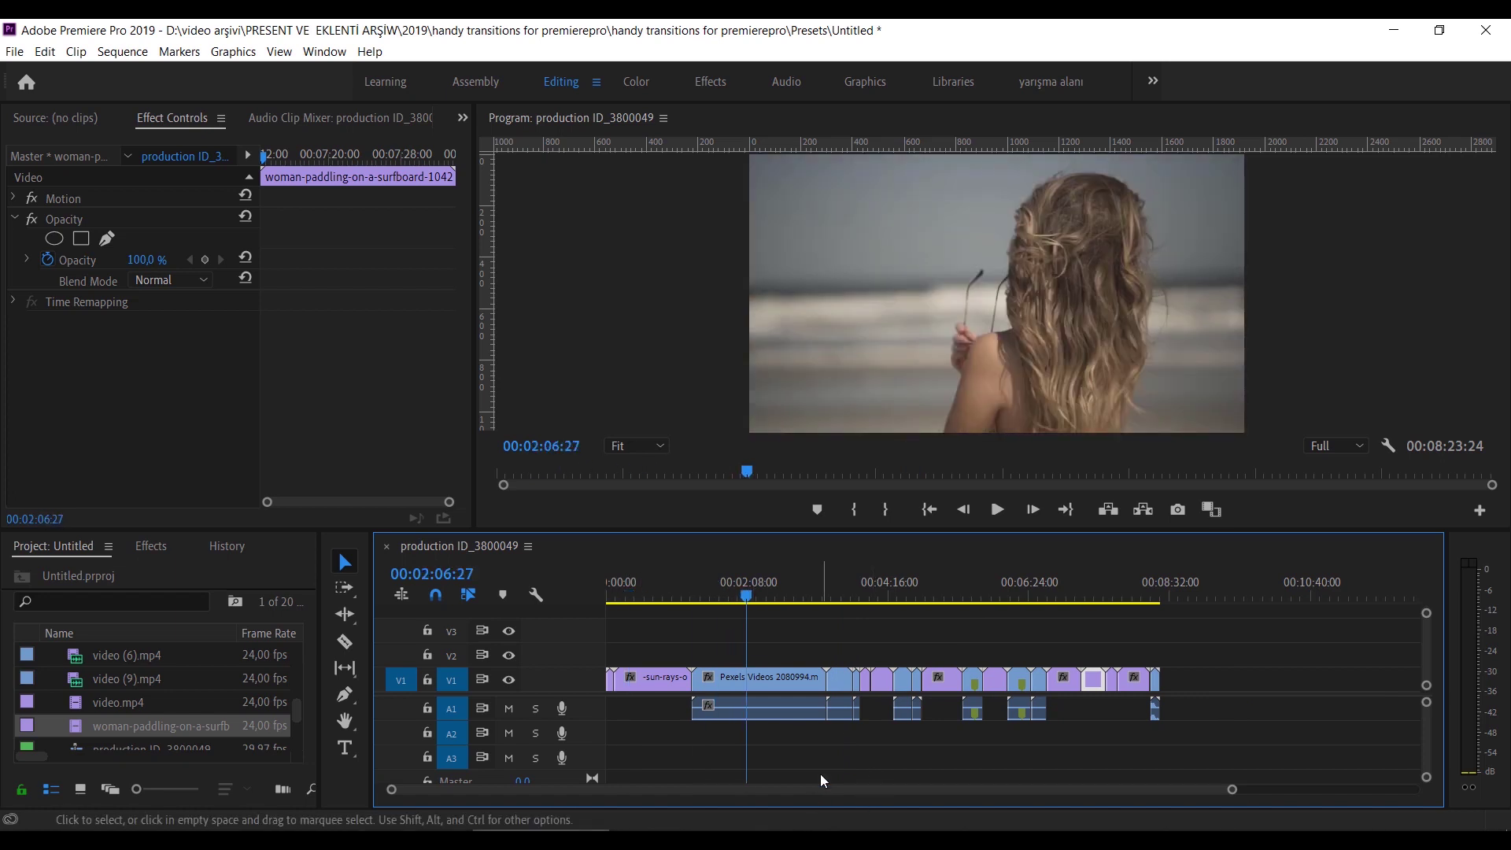
Step: Search the Effects panel for 'blur' and apply Fast Blur In to the Pexels Videos 2080994 clip
left_click(152, 549)
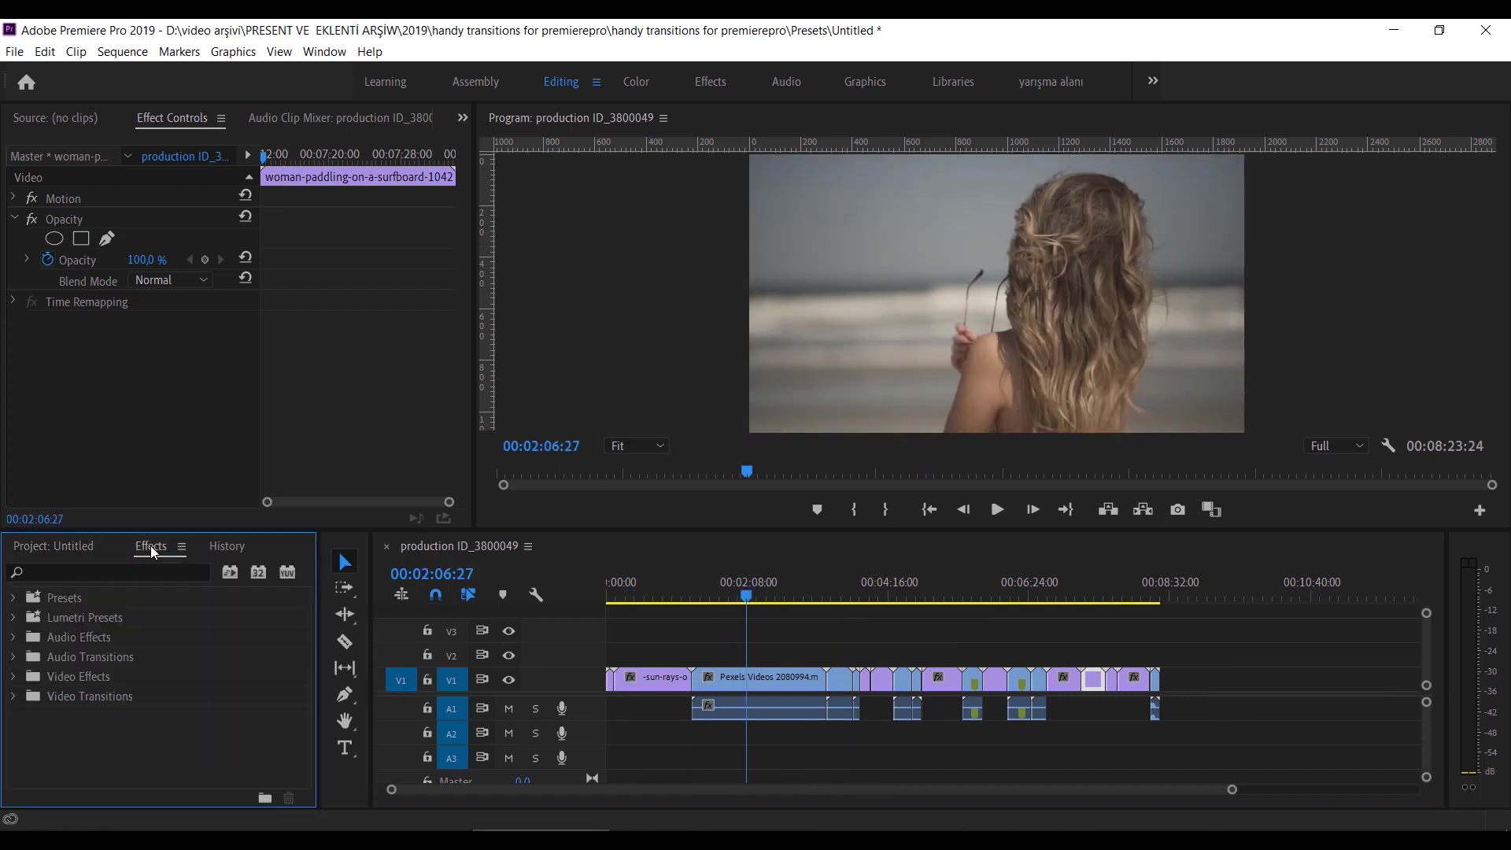
left_click(101, 574)
type("blur")
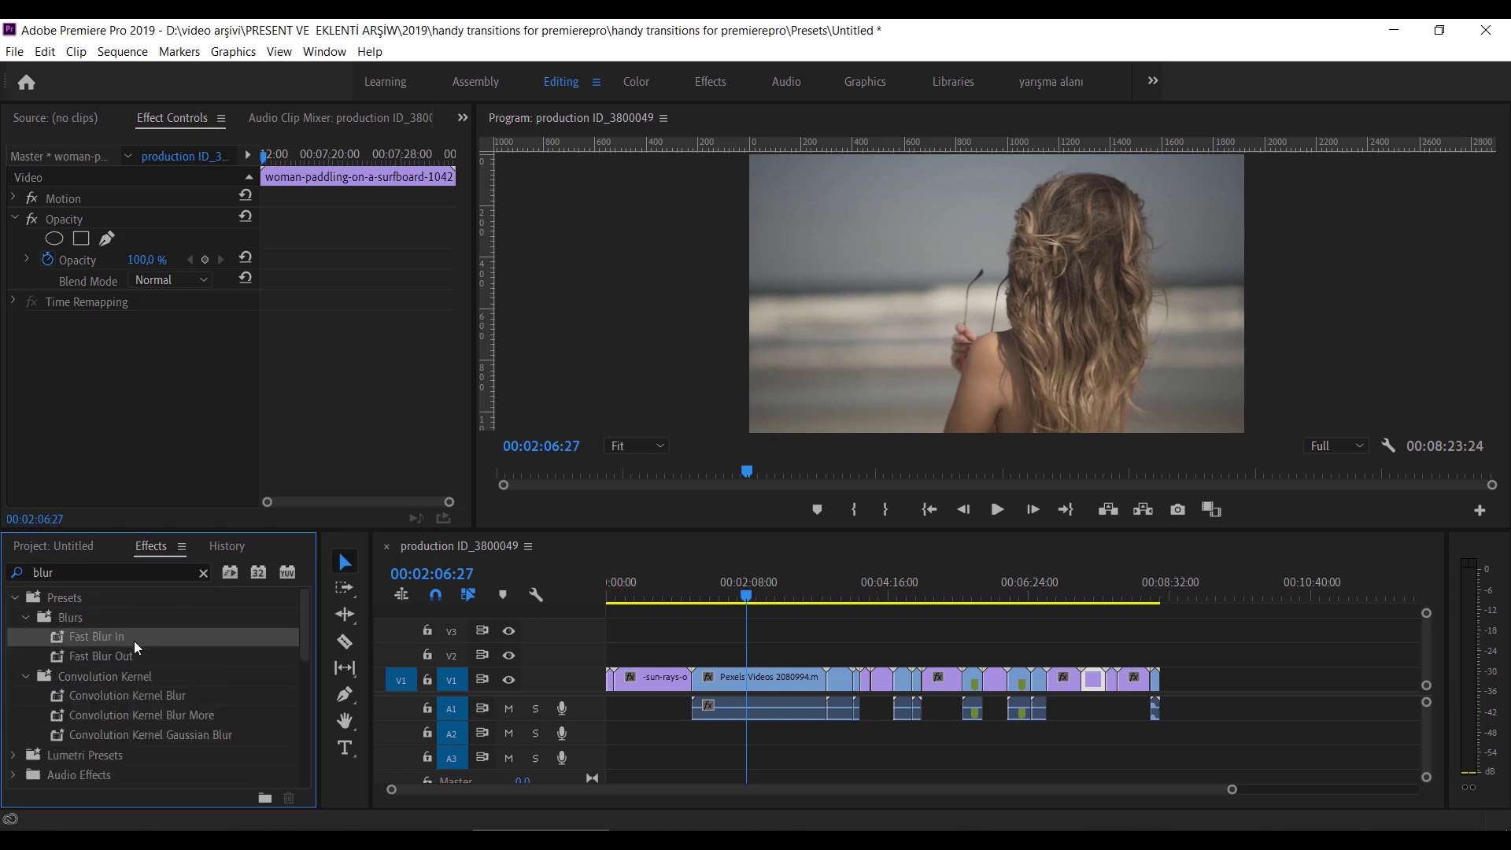
scroll(134, 640, "down", 3)
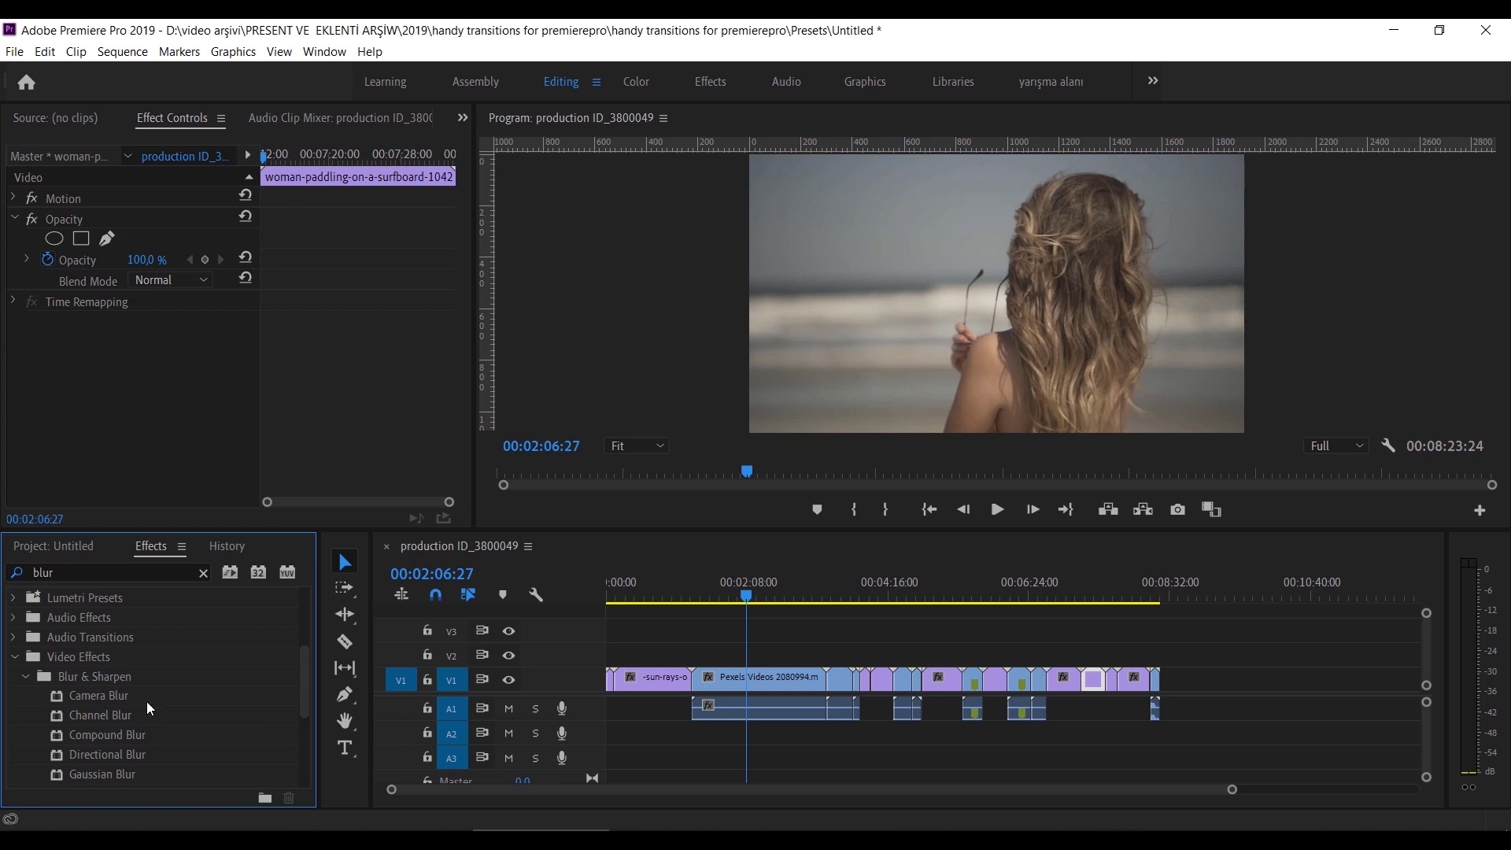
scroll(144, 677, "up", 2)
left_click_drag(122, 603, 746, 678)
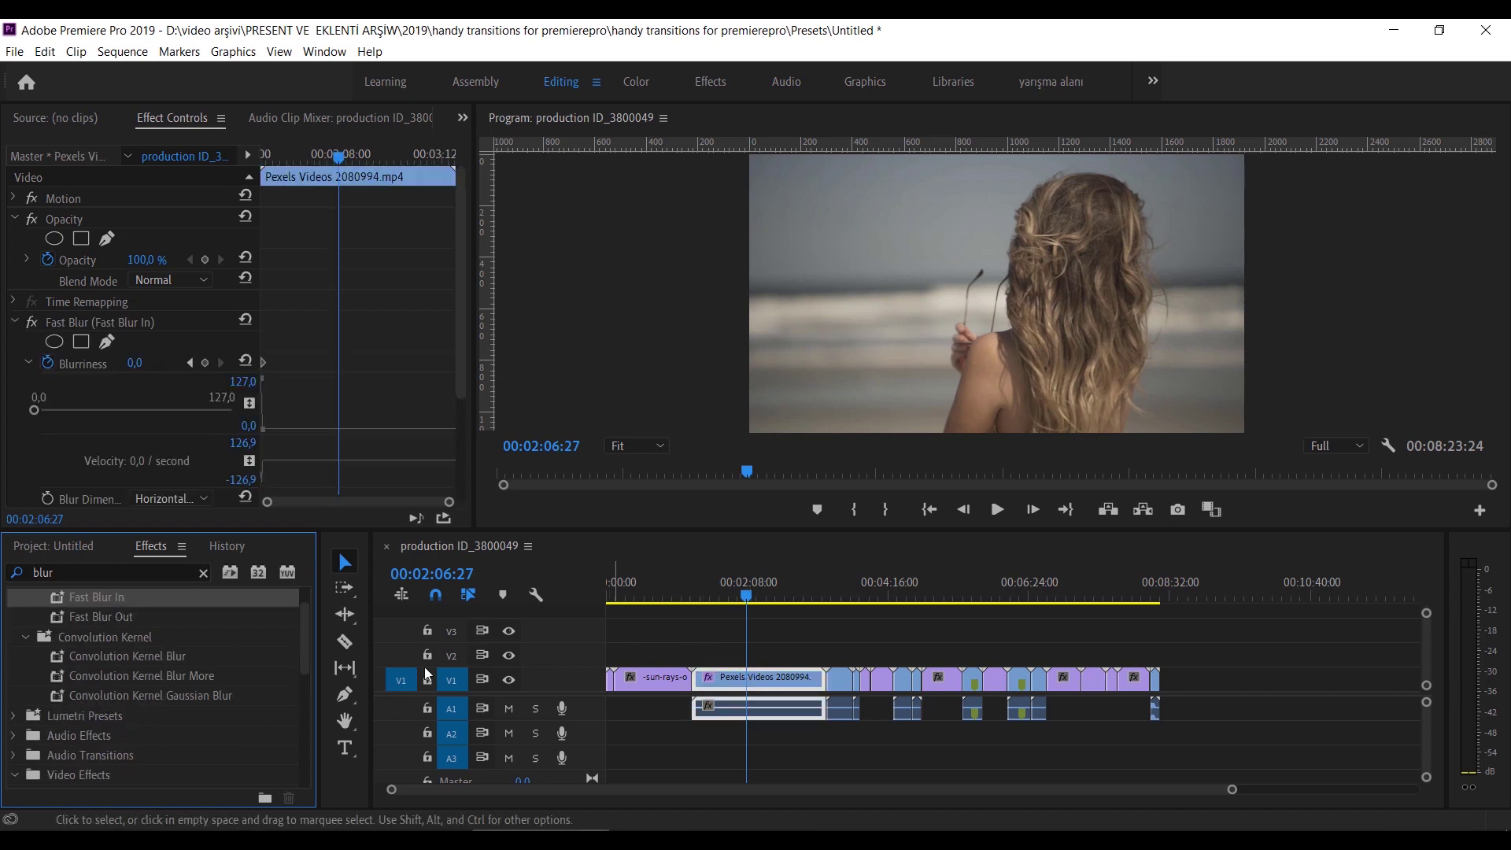
Step: Search 'warp' and apply Warp Stabilizer to video.mp4 and Wave Warp to videoz.mp4
scroll(200, 638, "down", 2)
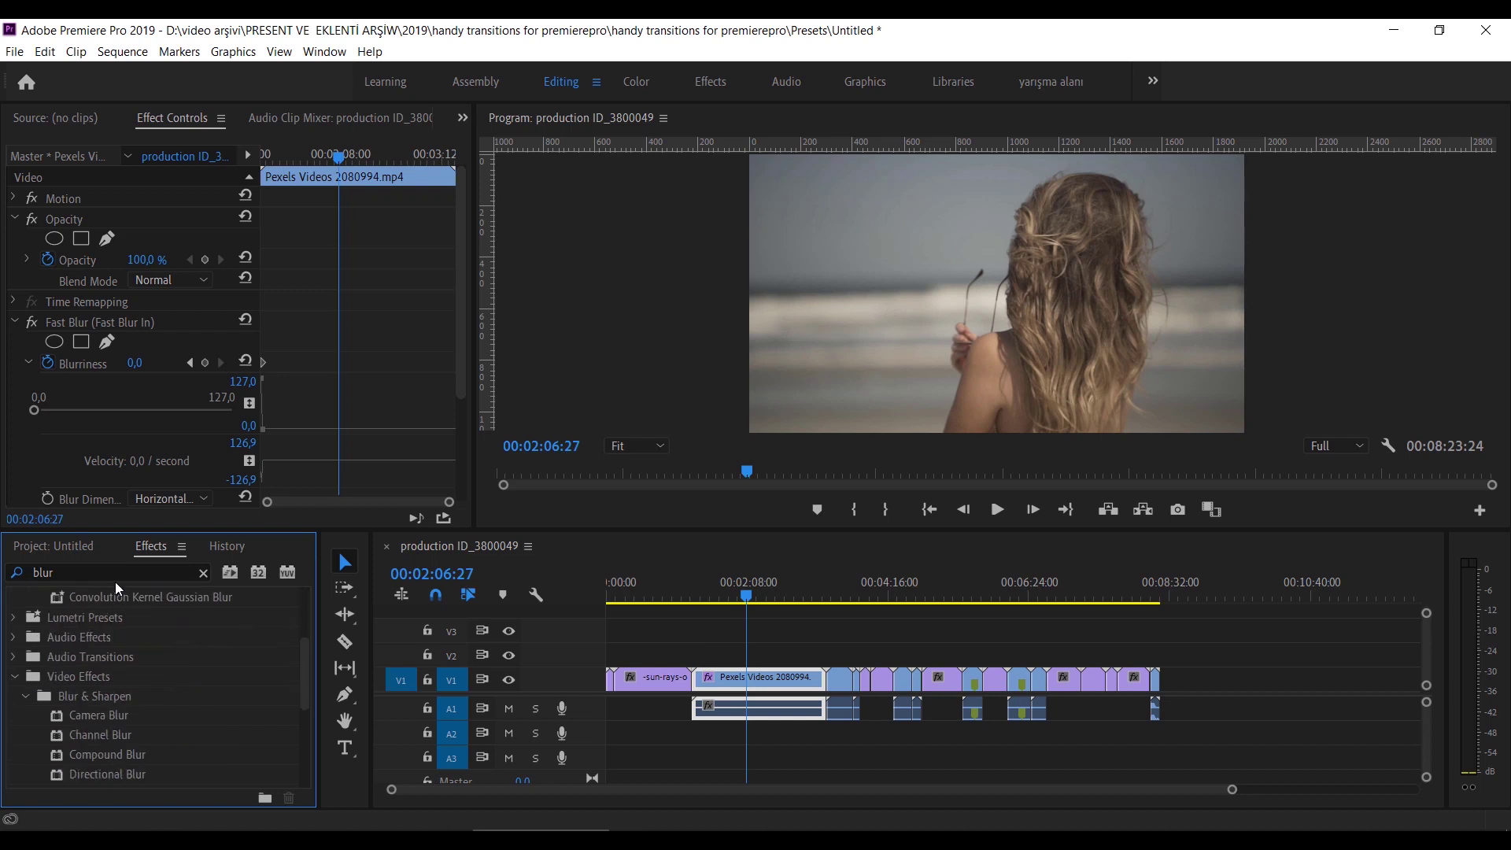
left_click(96, 573)
type("warp")
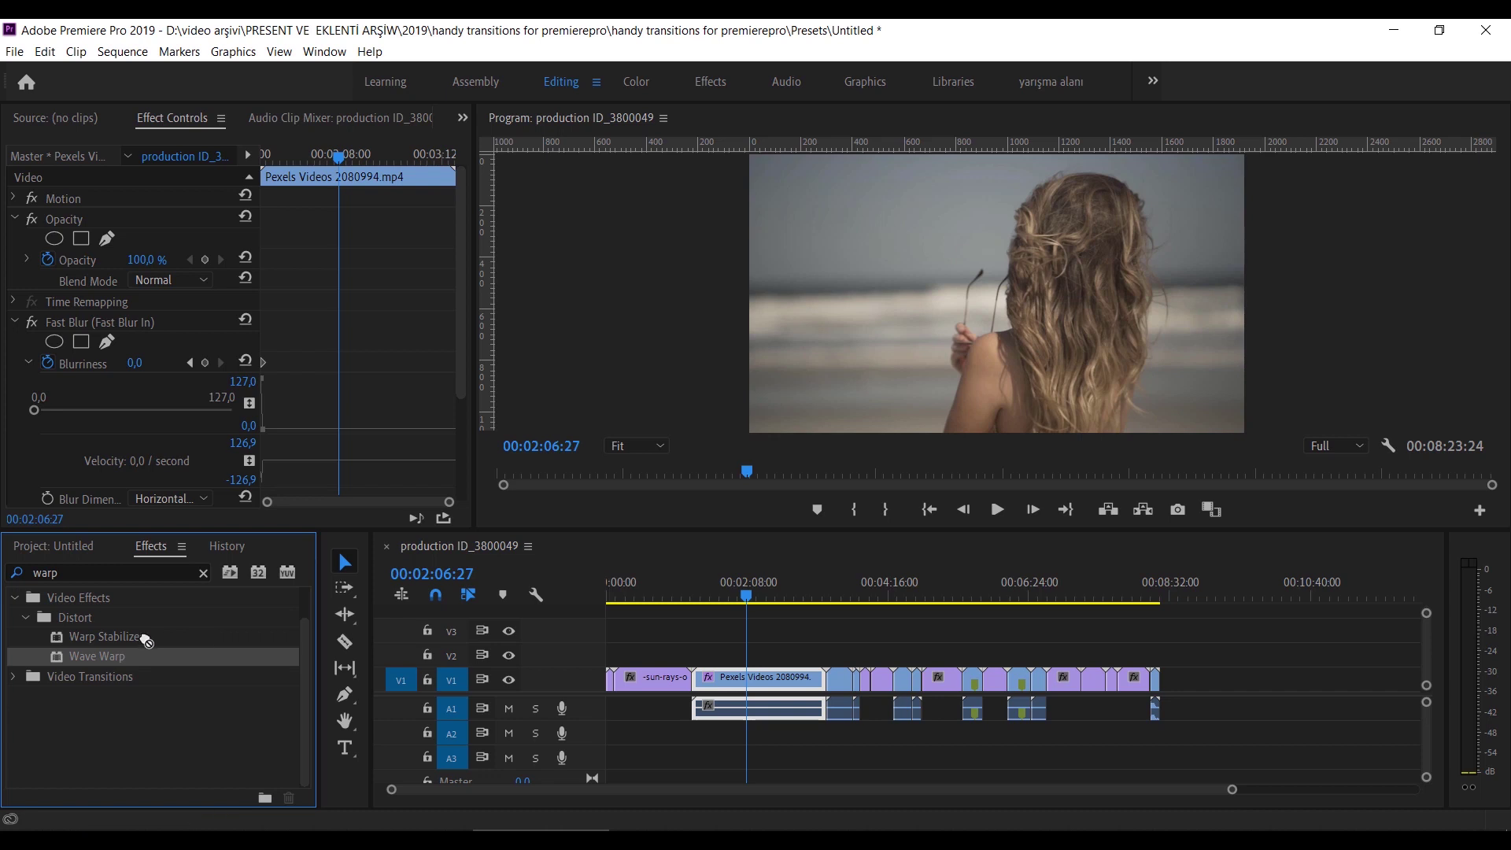
left_click_drag(126, 642, 1062, 679)
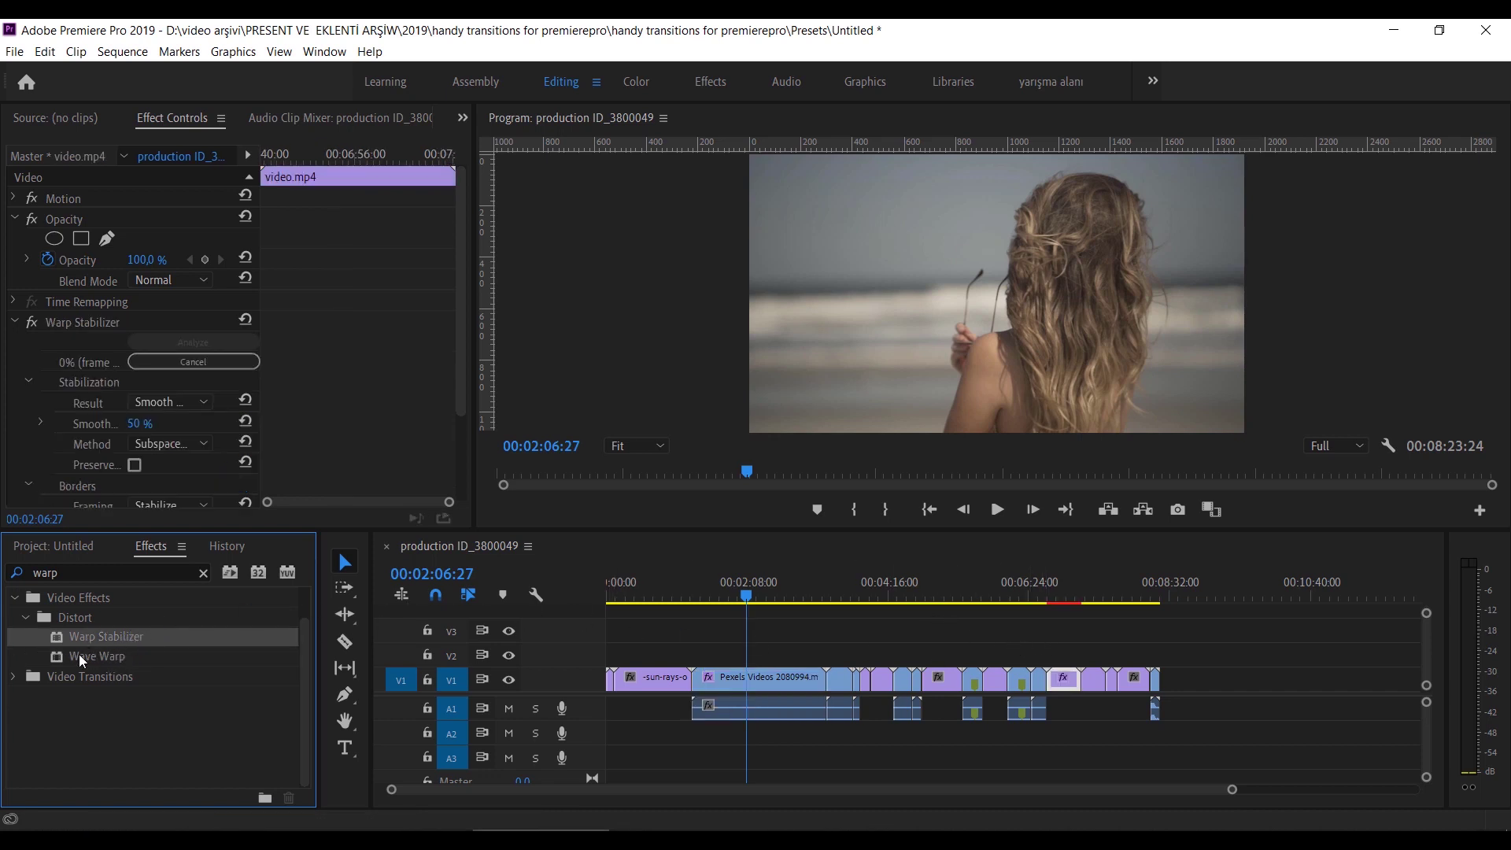
left_click_drag(85, 664, 1134, 681)
Step: Place Film Dissolve at the start of sun-rays-over-forest-treetops-515, accepting the repeated-frames warning
left_click(202, 573)
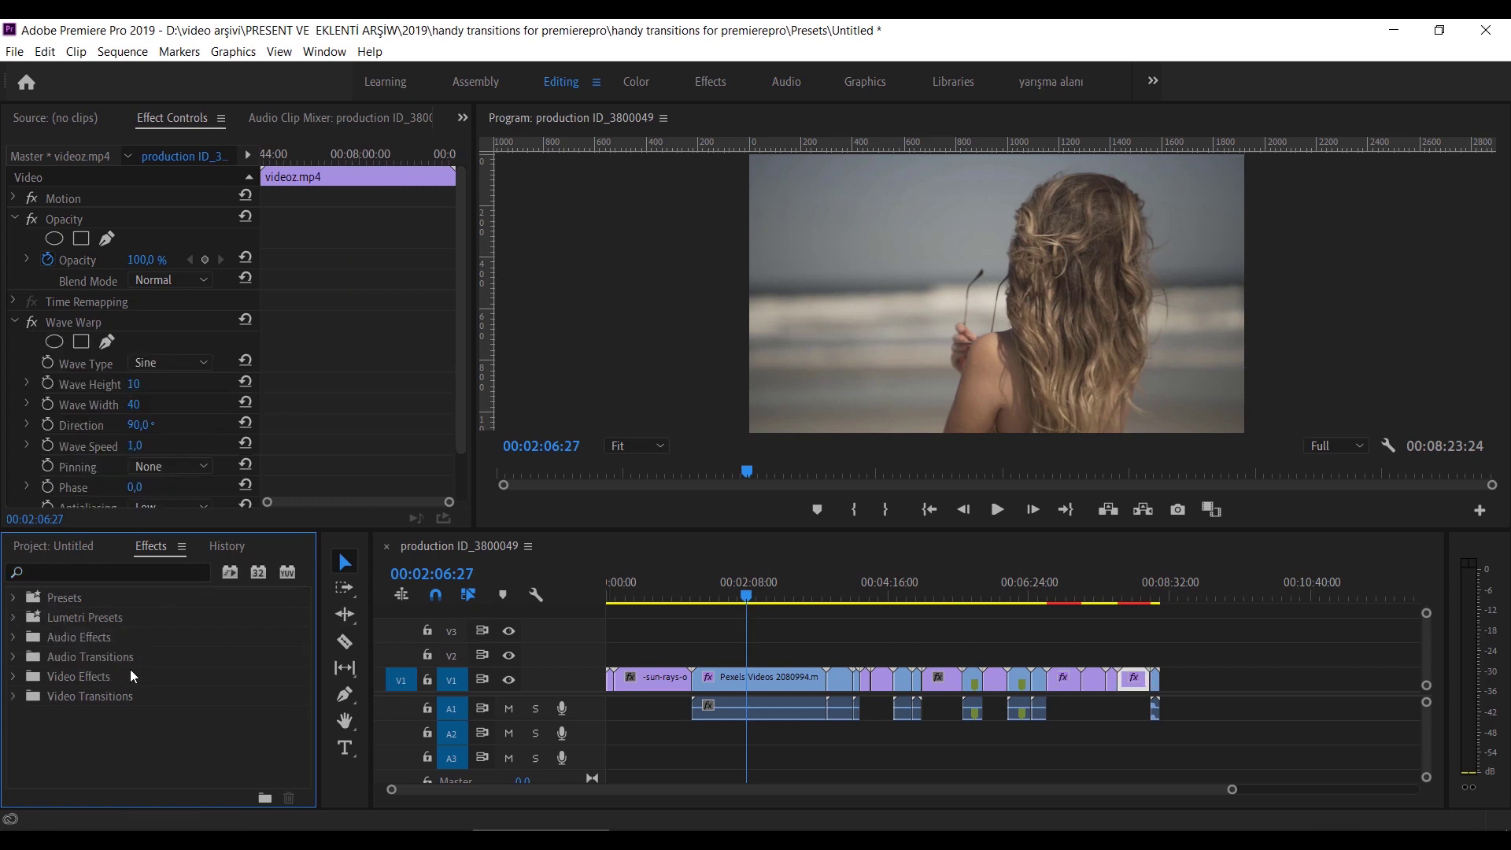
left_click(16, 697)
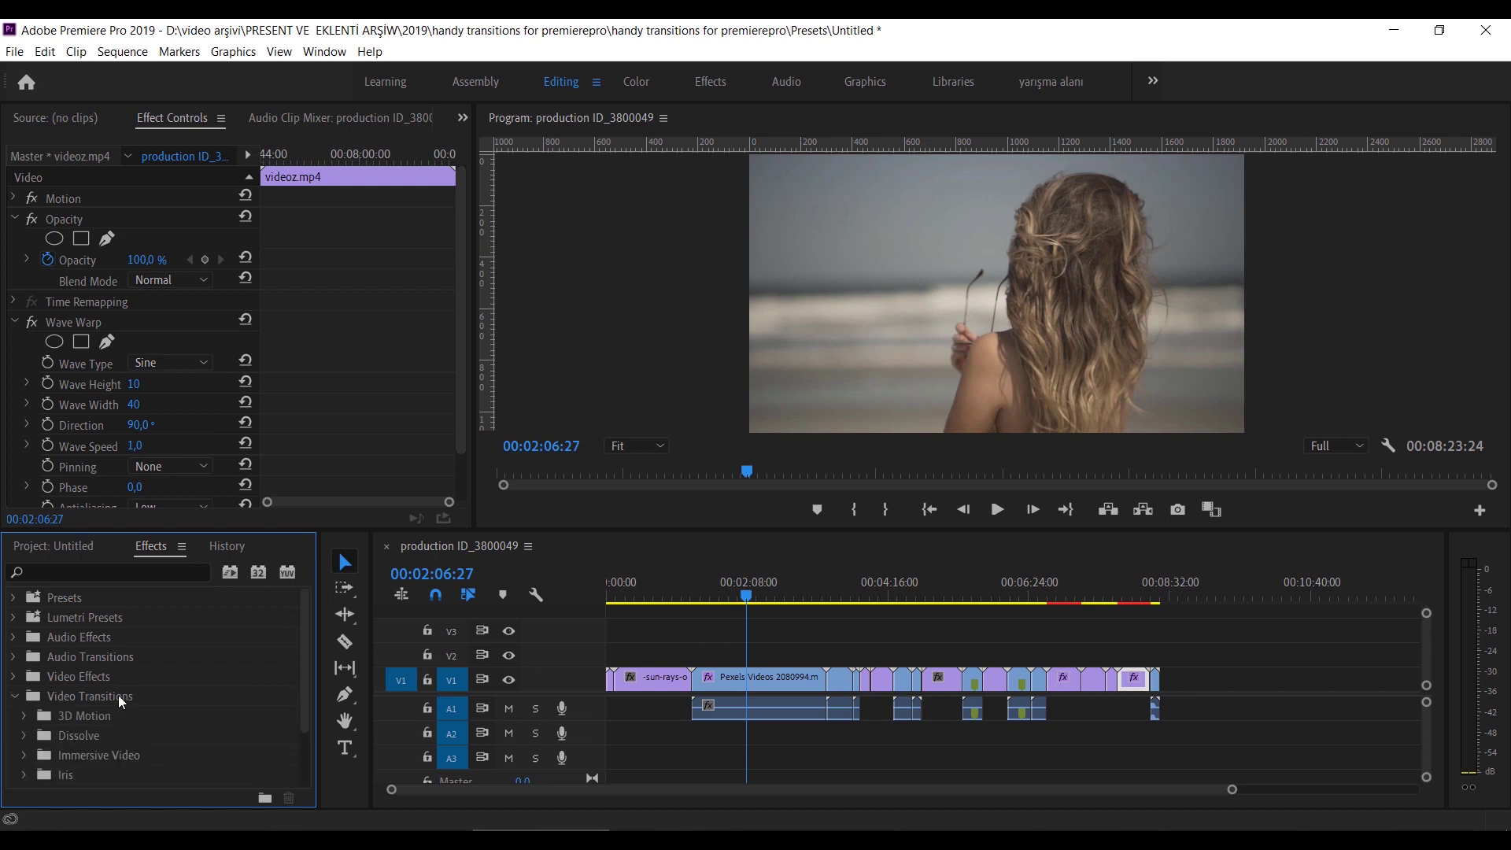
scroll(123, 712, "down", 2)
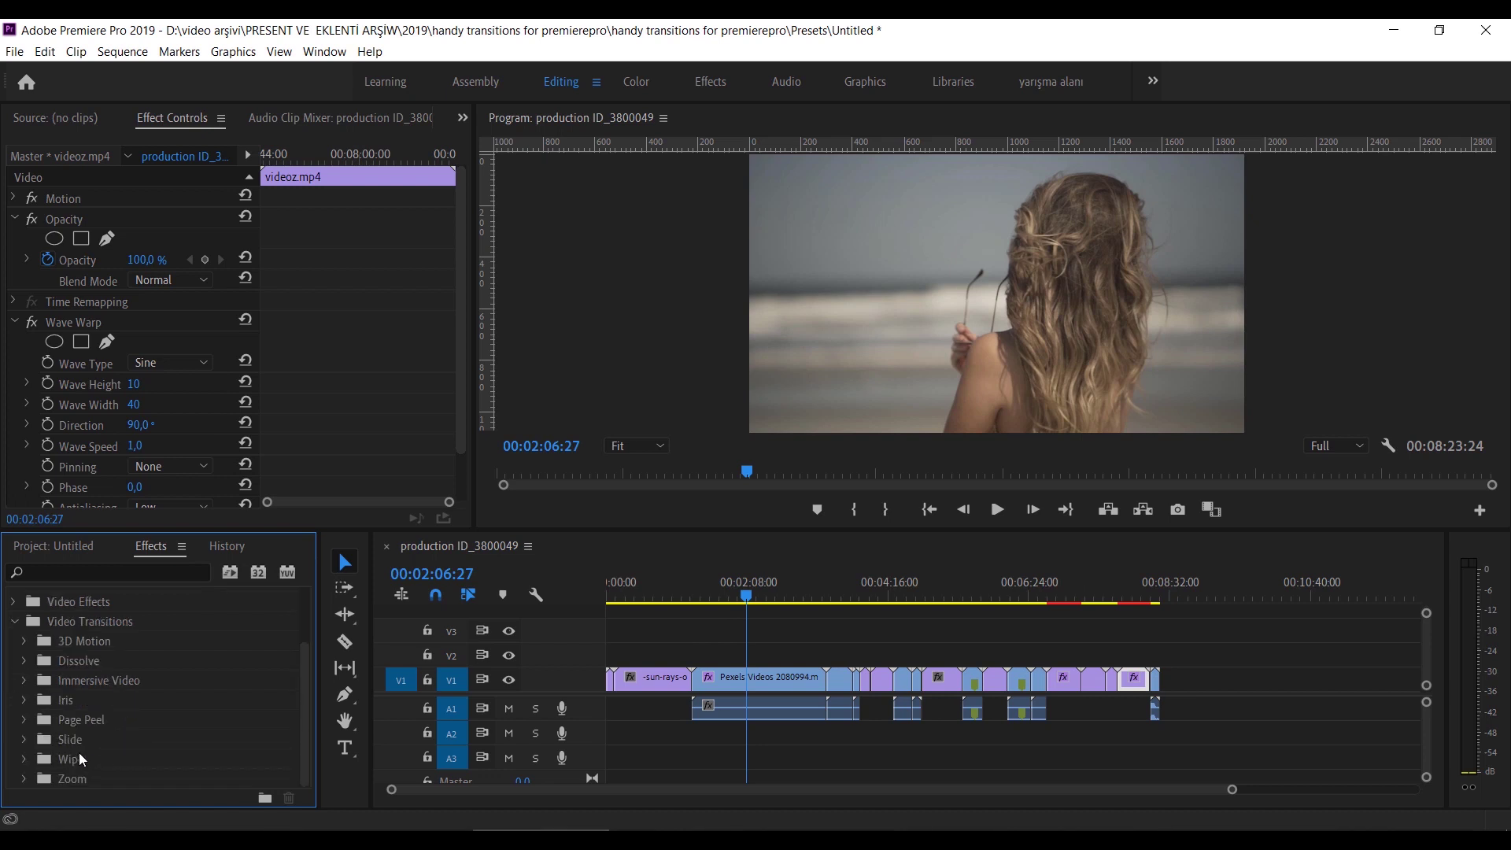
left_click(24, 661)
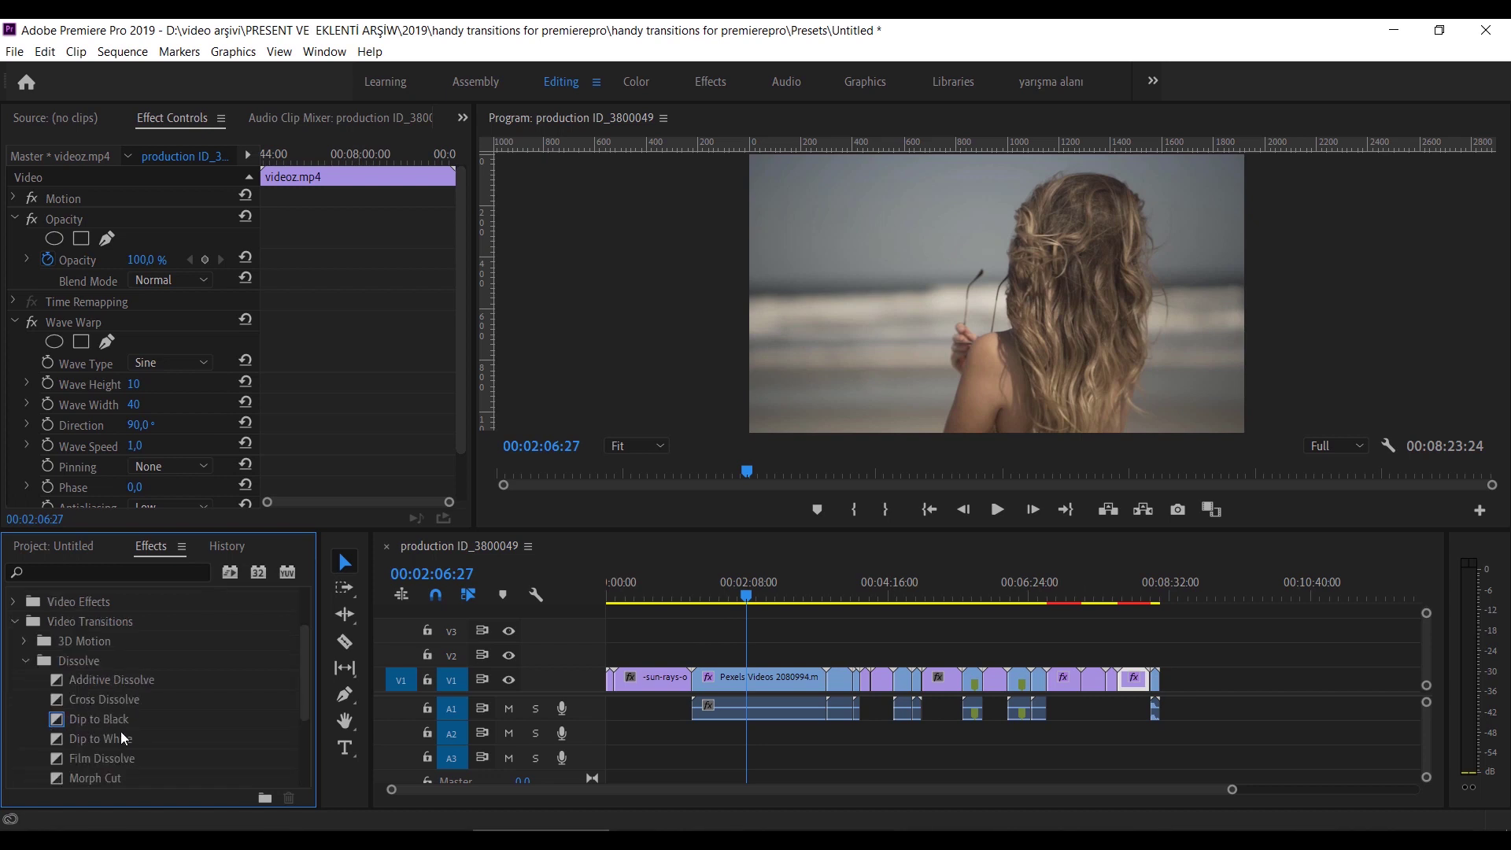
scroll(118, 736, "down", 1)
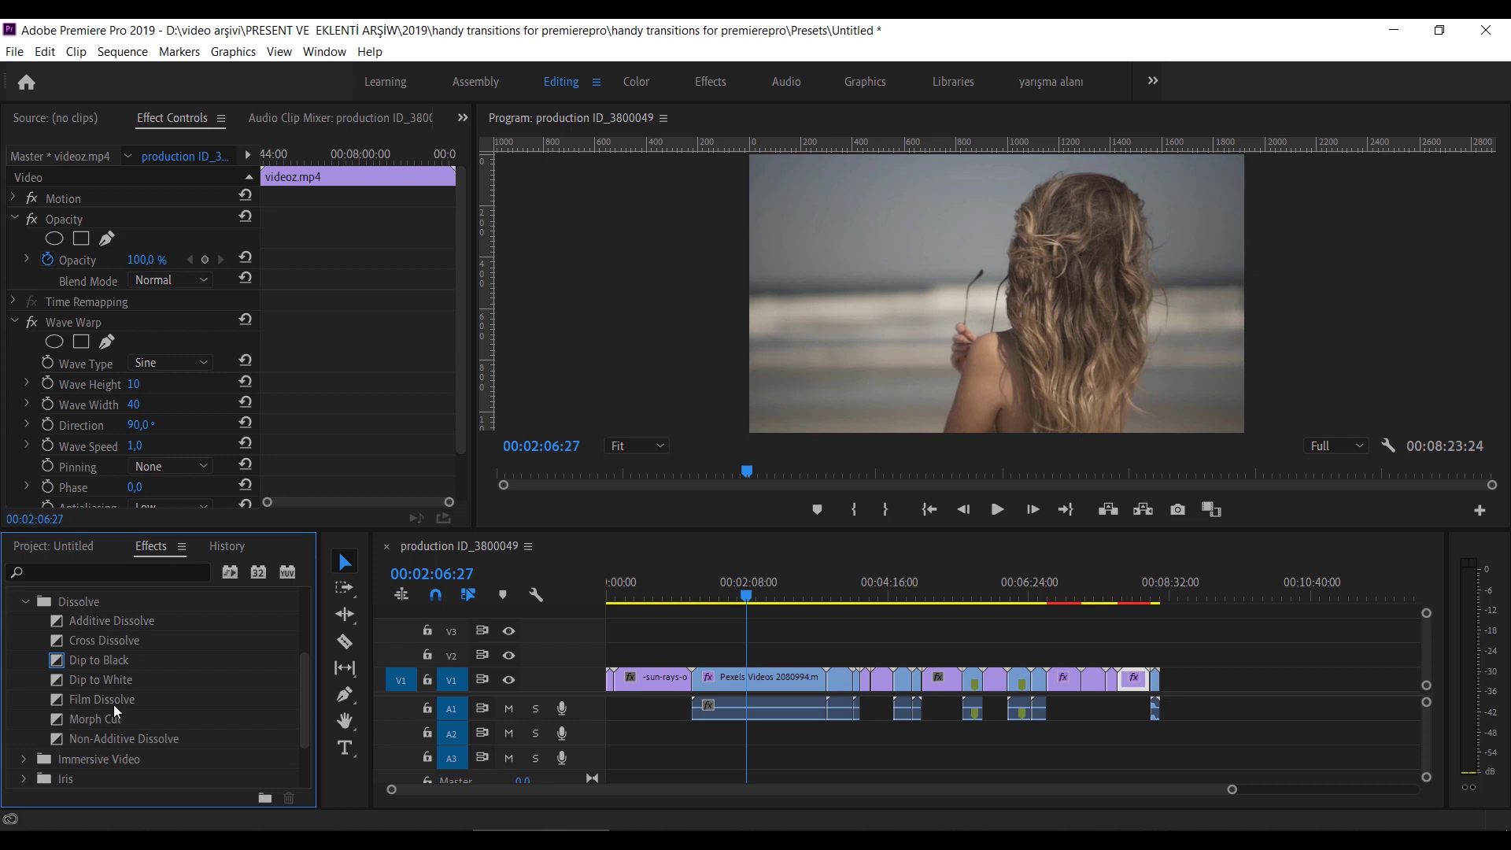
left_click_drag(113, 701, 161, 714)
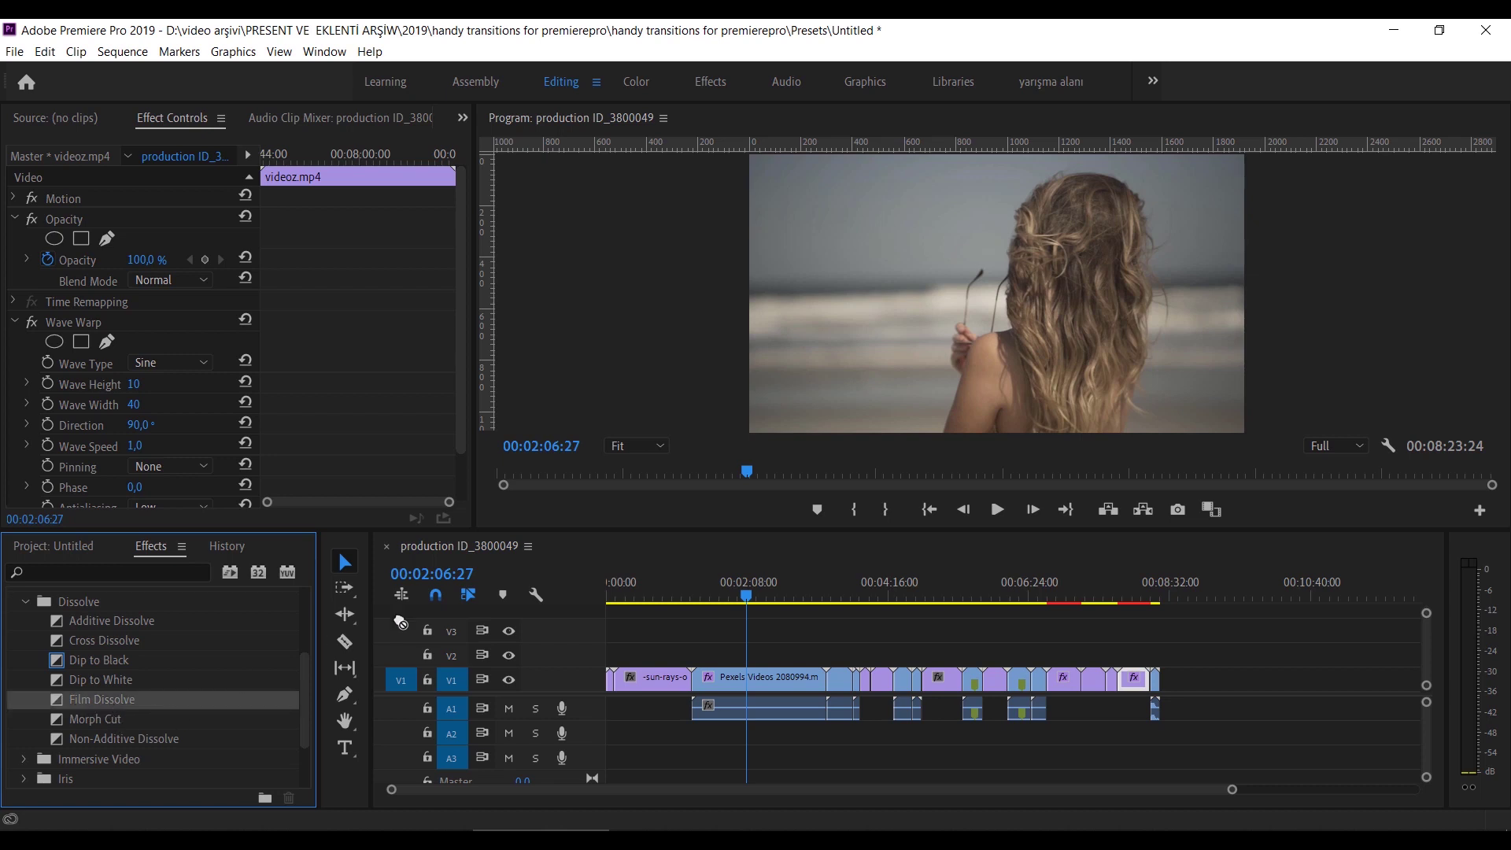
left_click_drag(161, 714, 649, 674)
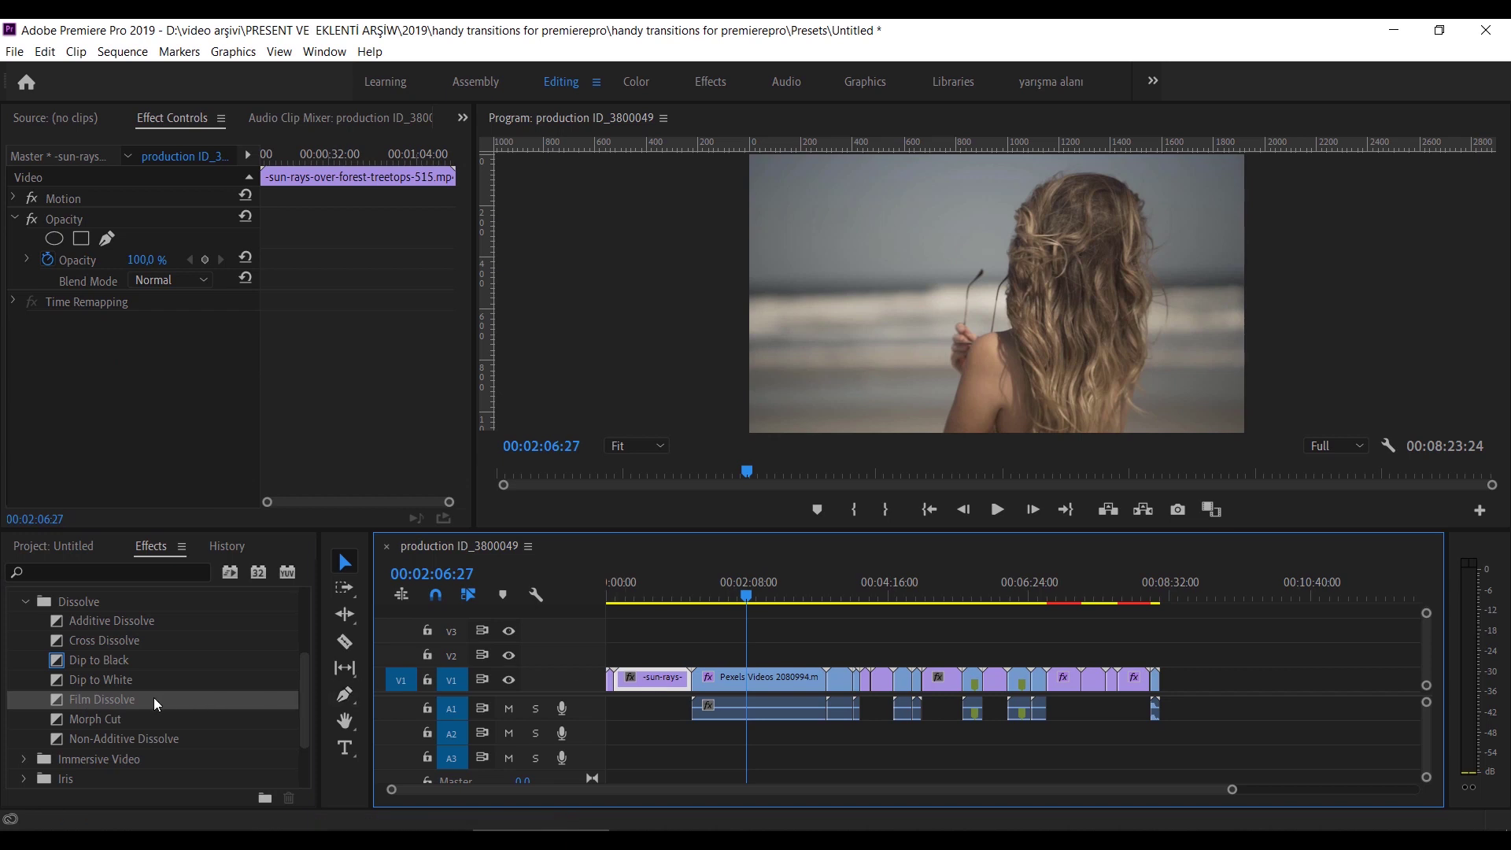
left_click(154, 698)
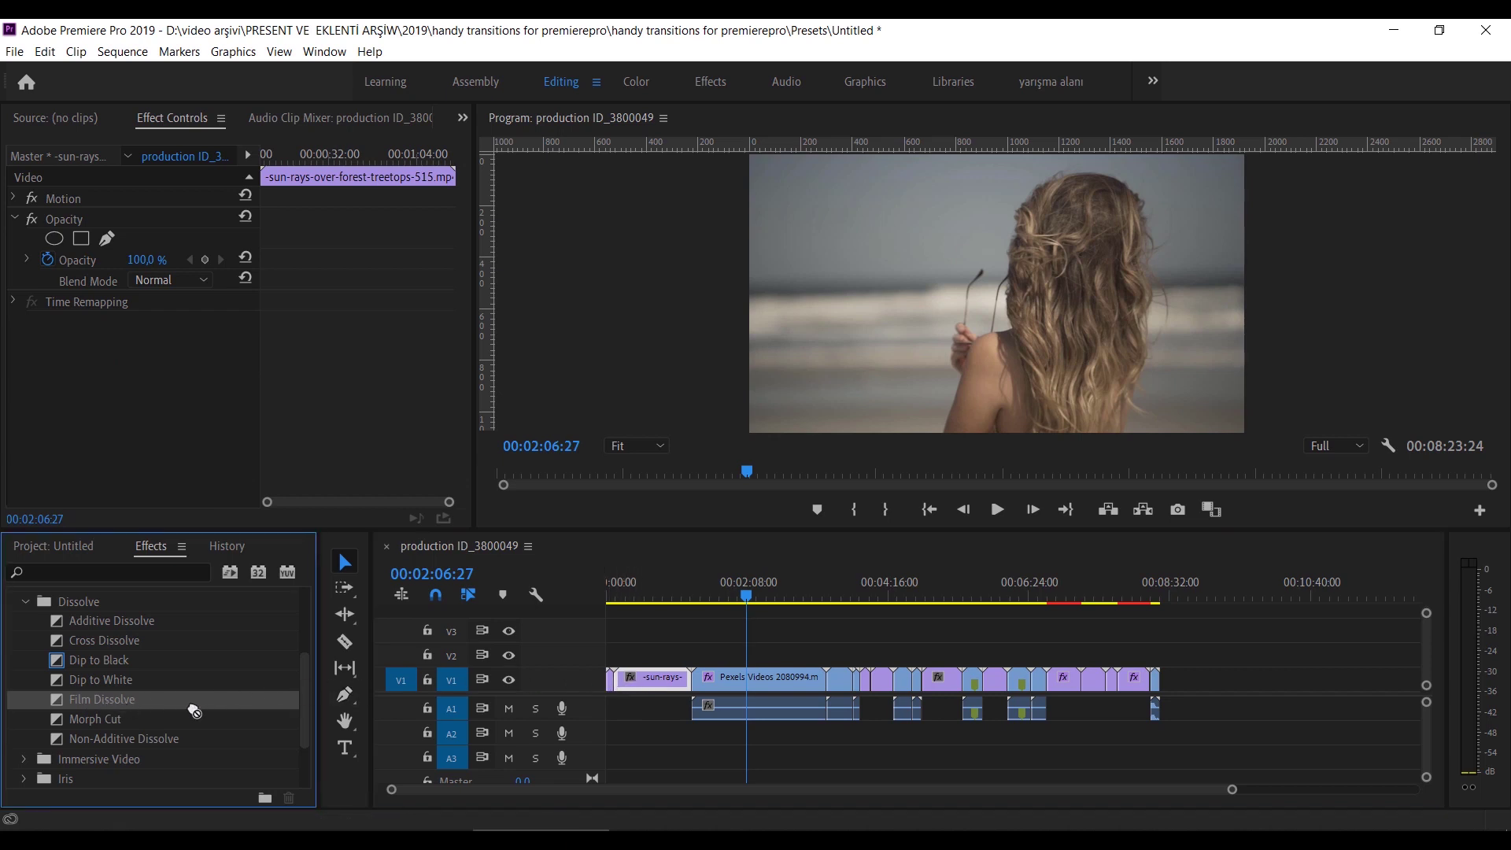
left_click_drag(194, 711, 618, 691)
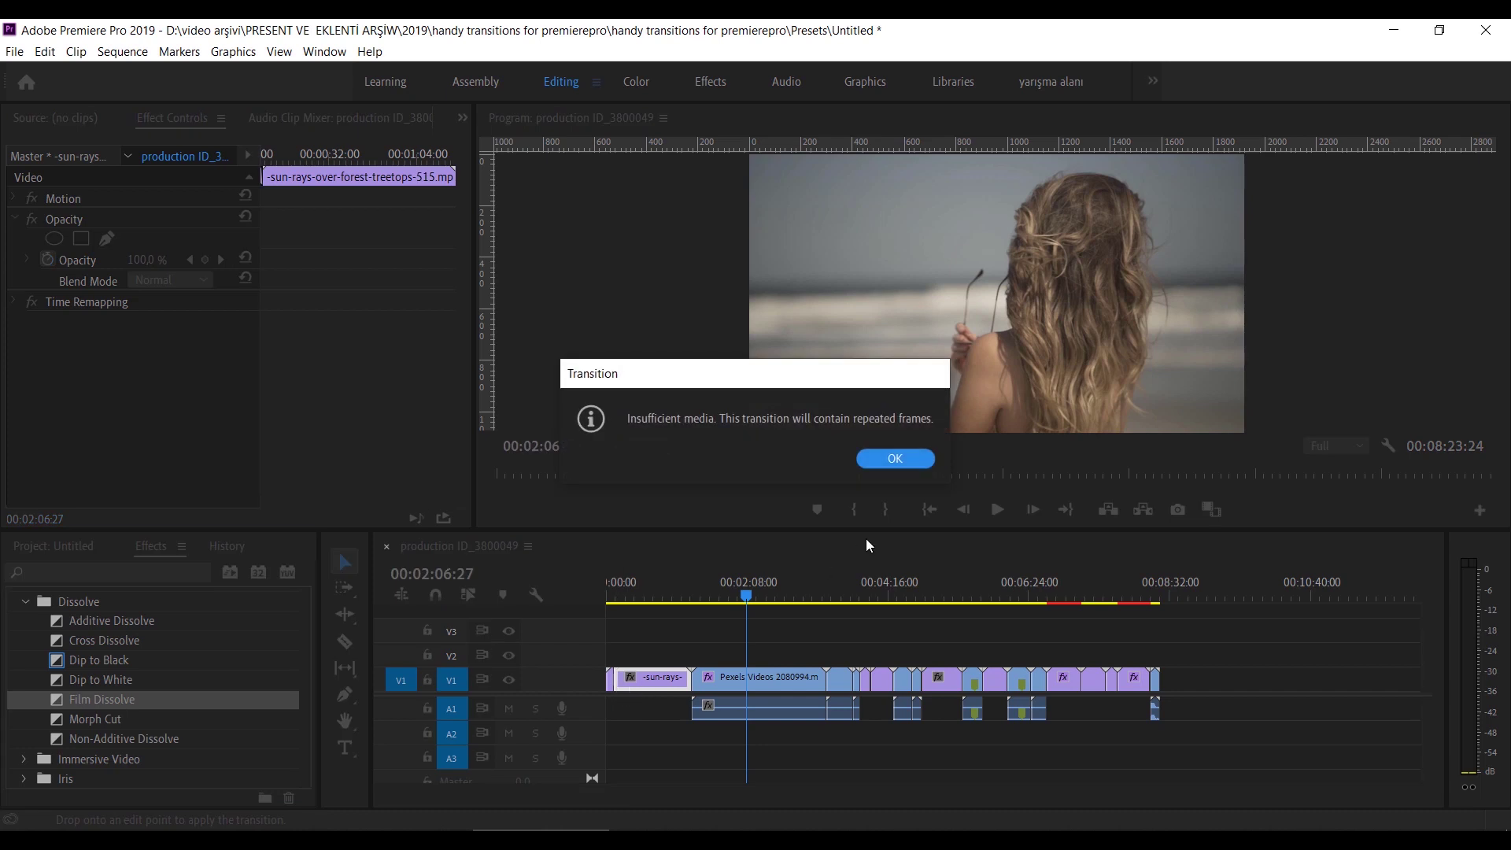
left_click(894, 460)
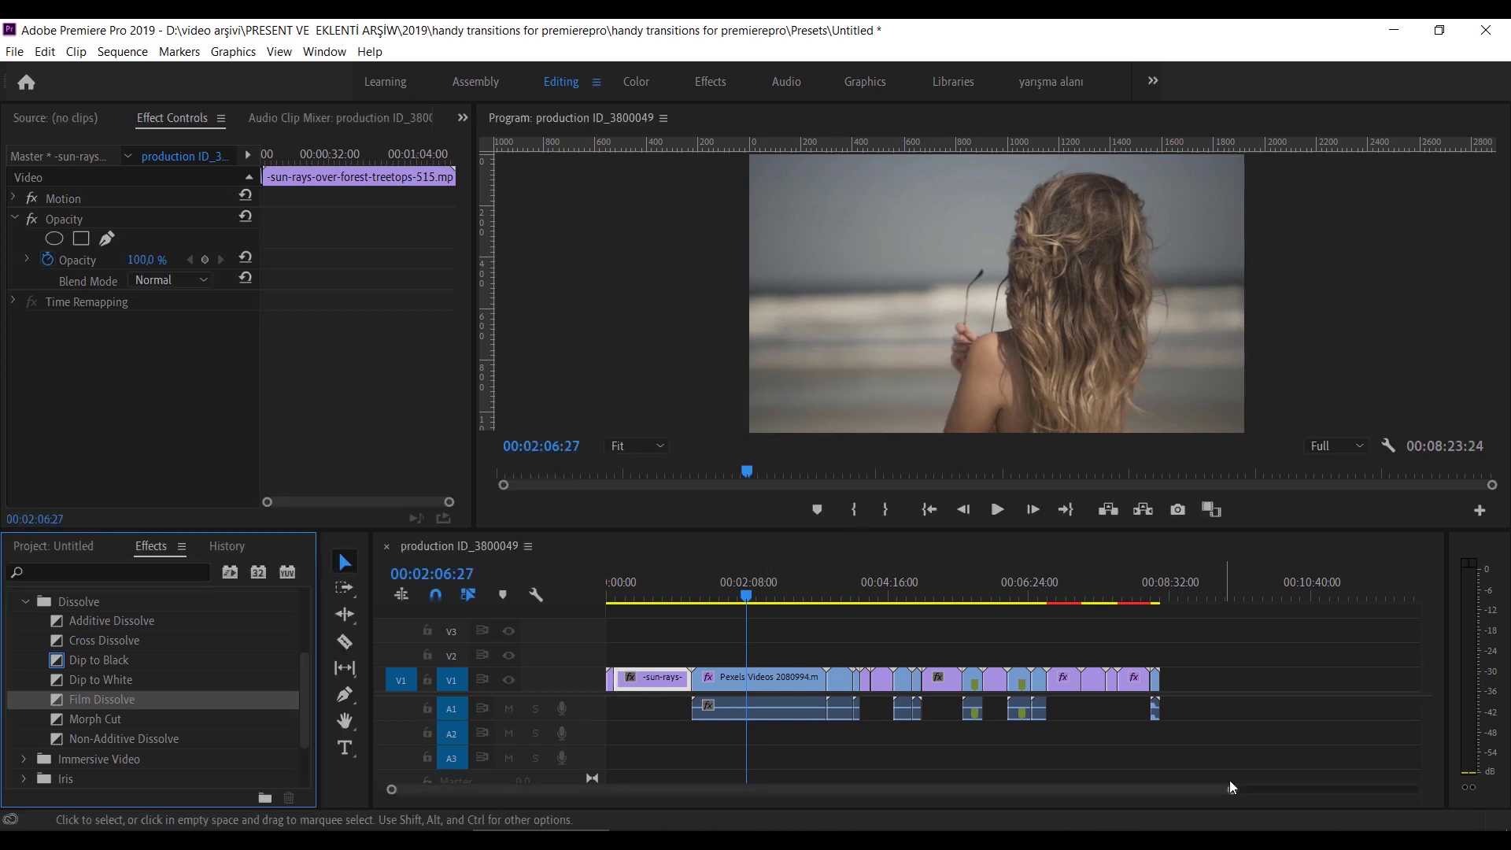
left_click_drag(1233, 791, 1062, 790)
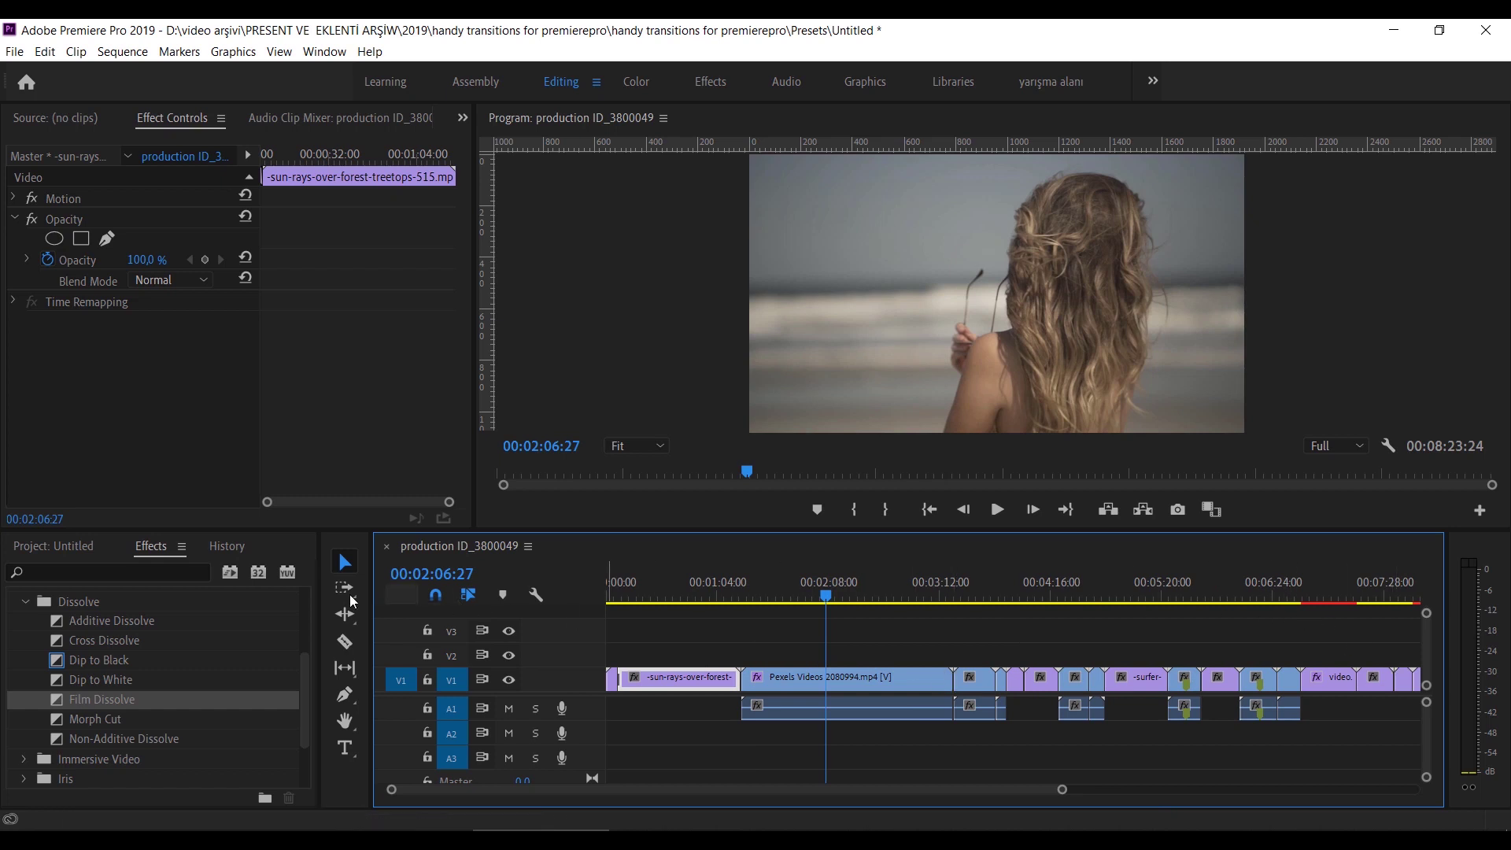
Step: Select the Pexels Videos clip and step the playhead to the beach-umbrella shot at 00:04:08:24
left_click(26, 604)
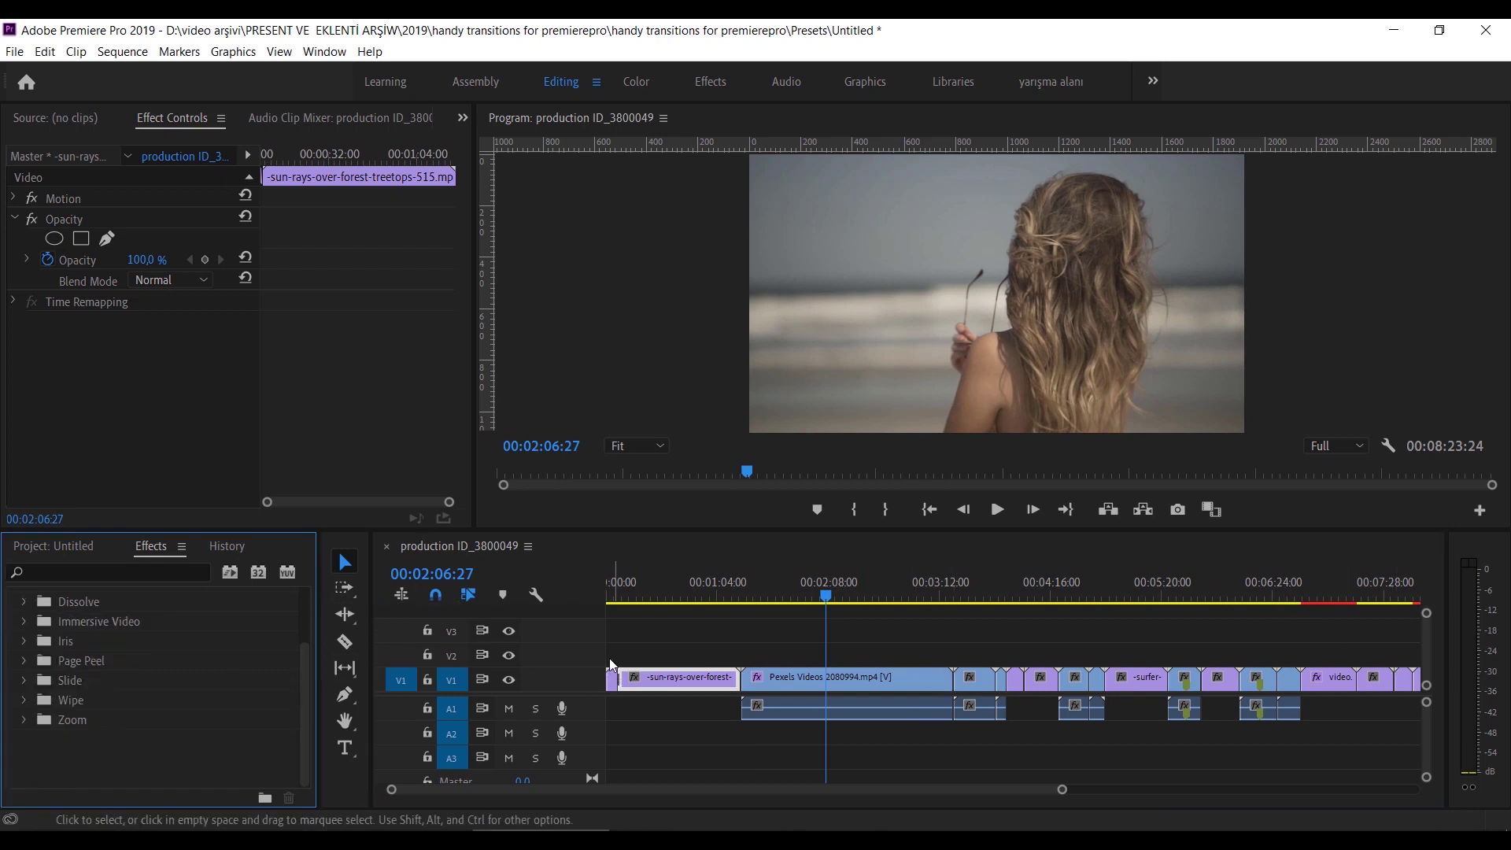
left_click(909, 673)
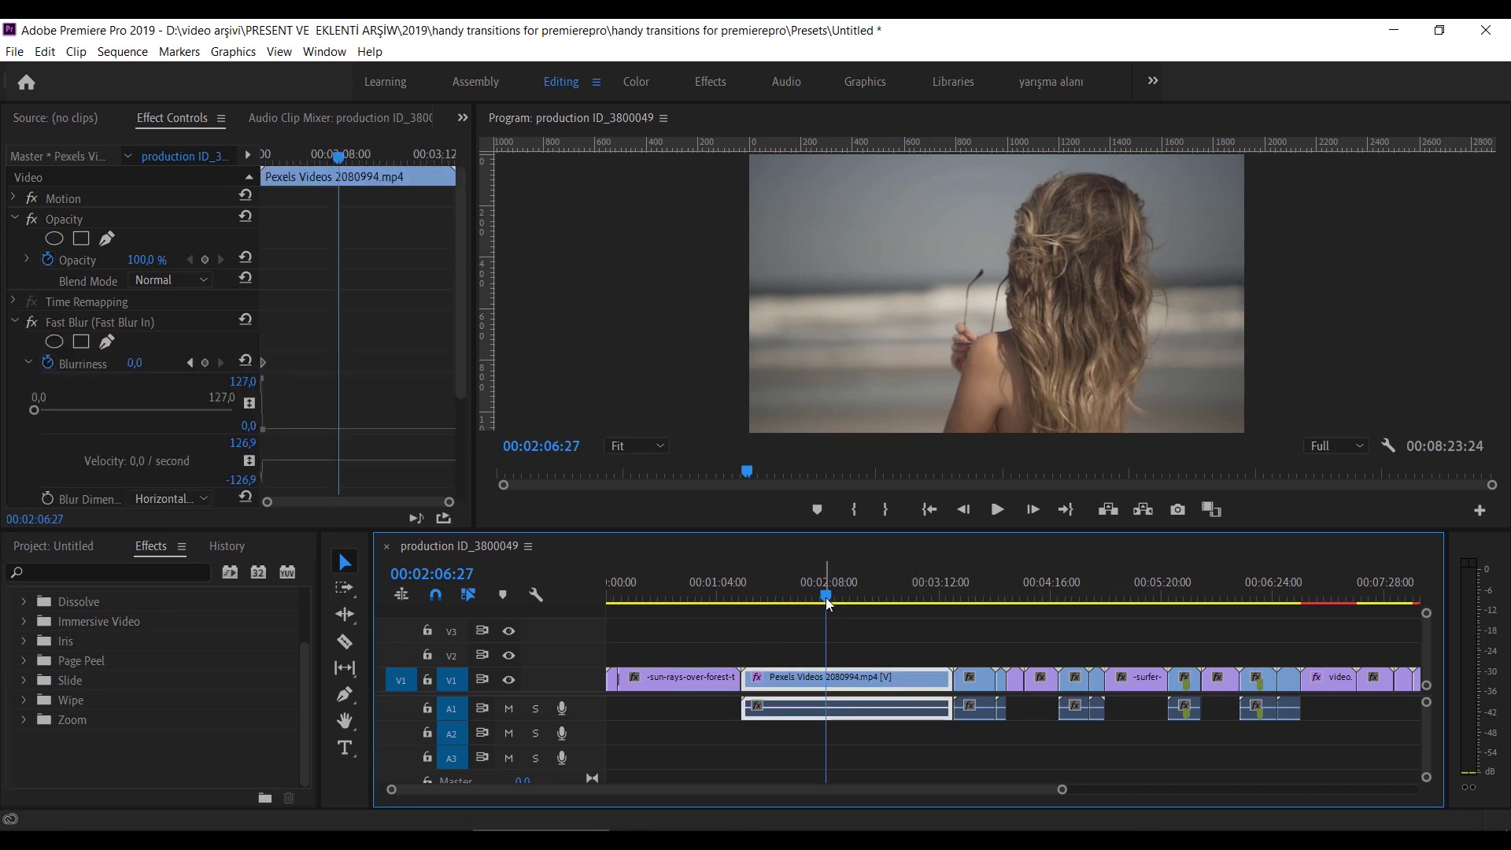
mouse_move(826, 598)
left_mouse_down()
mouse_move(1349, 617)
mouse_move(1061, 606)
left_mouse_up()
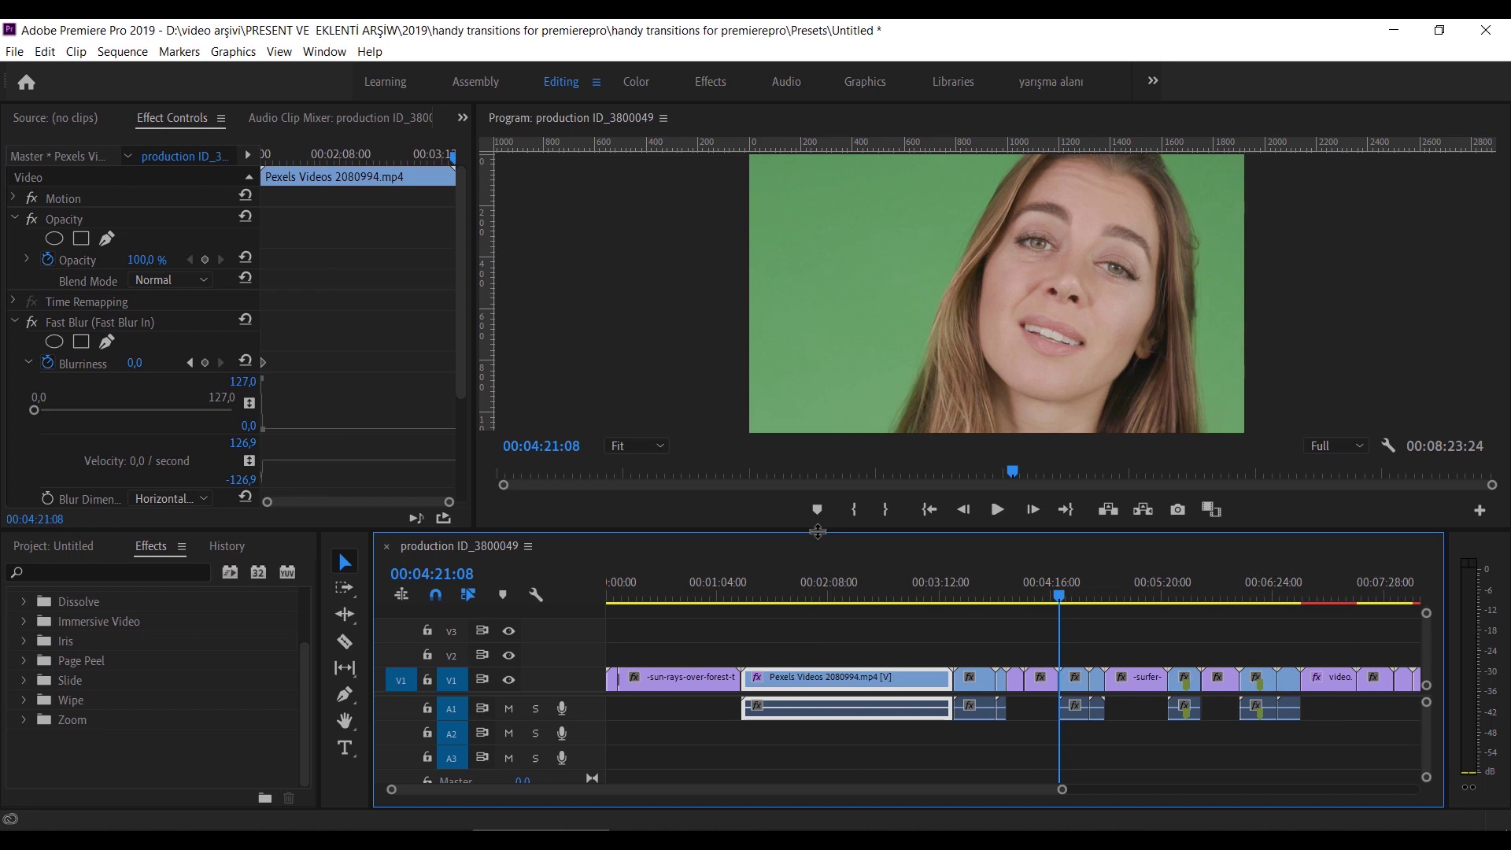
left_click_drag(820, 532, 820, 479)
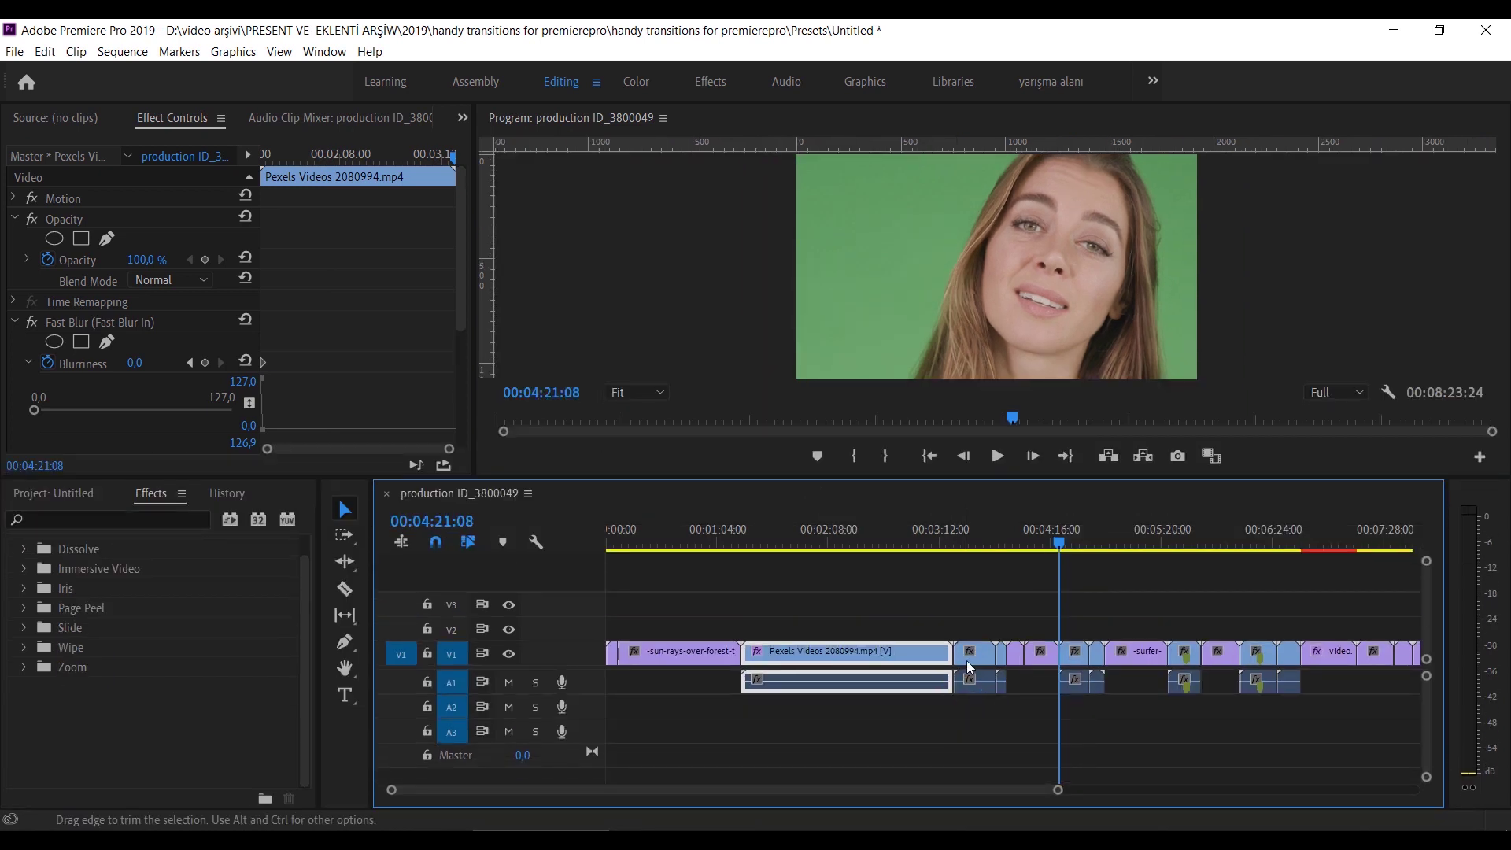
key("Up")
key("Down")
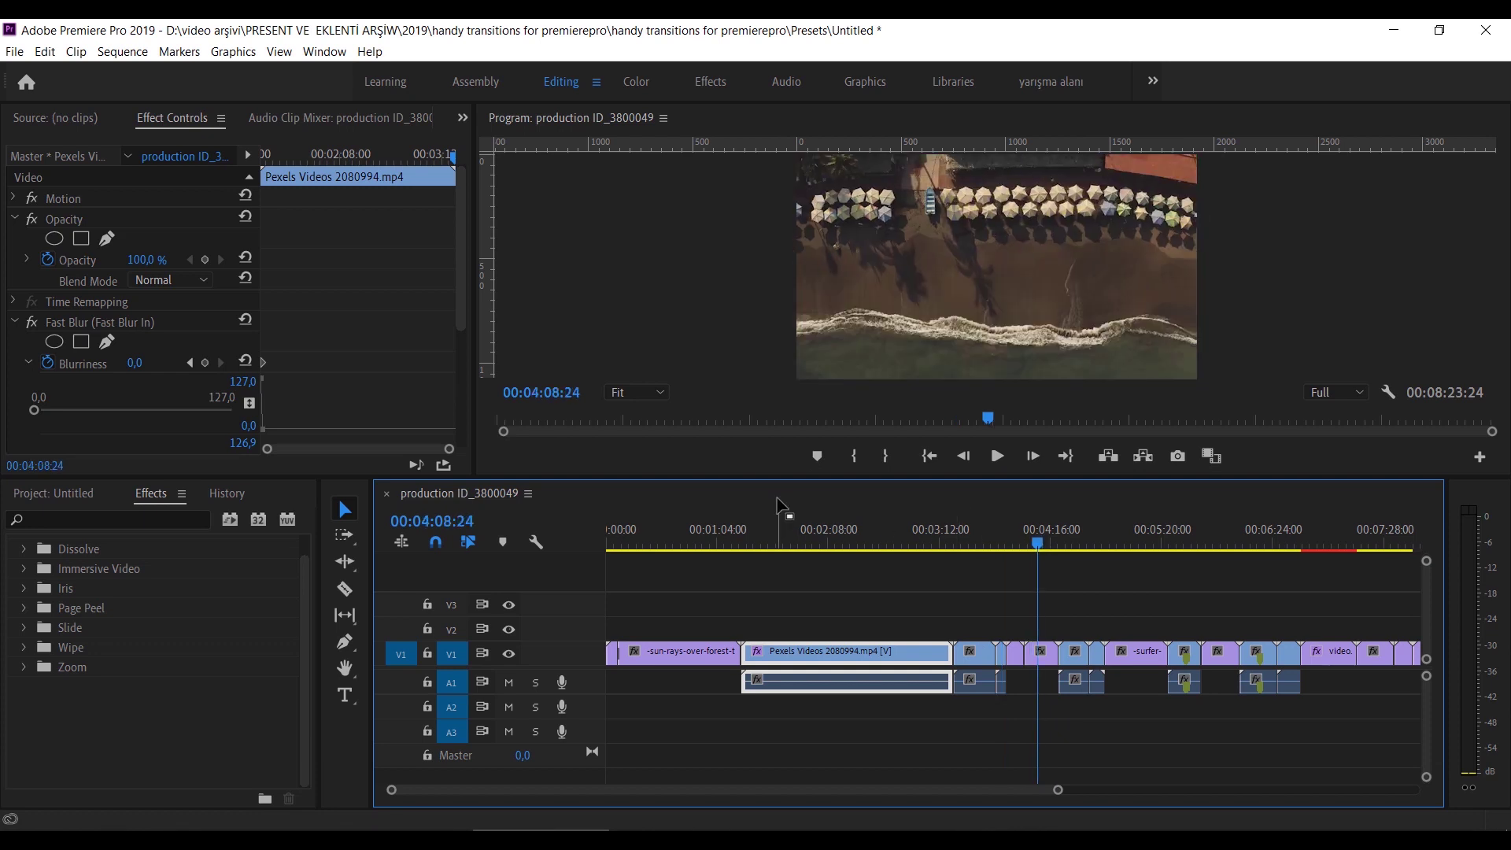
left_click_drag(780, 477, 779, 521)
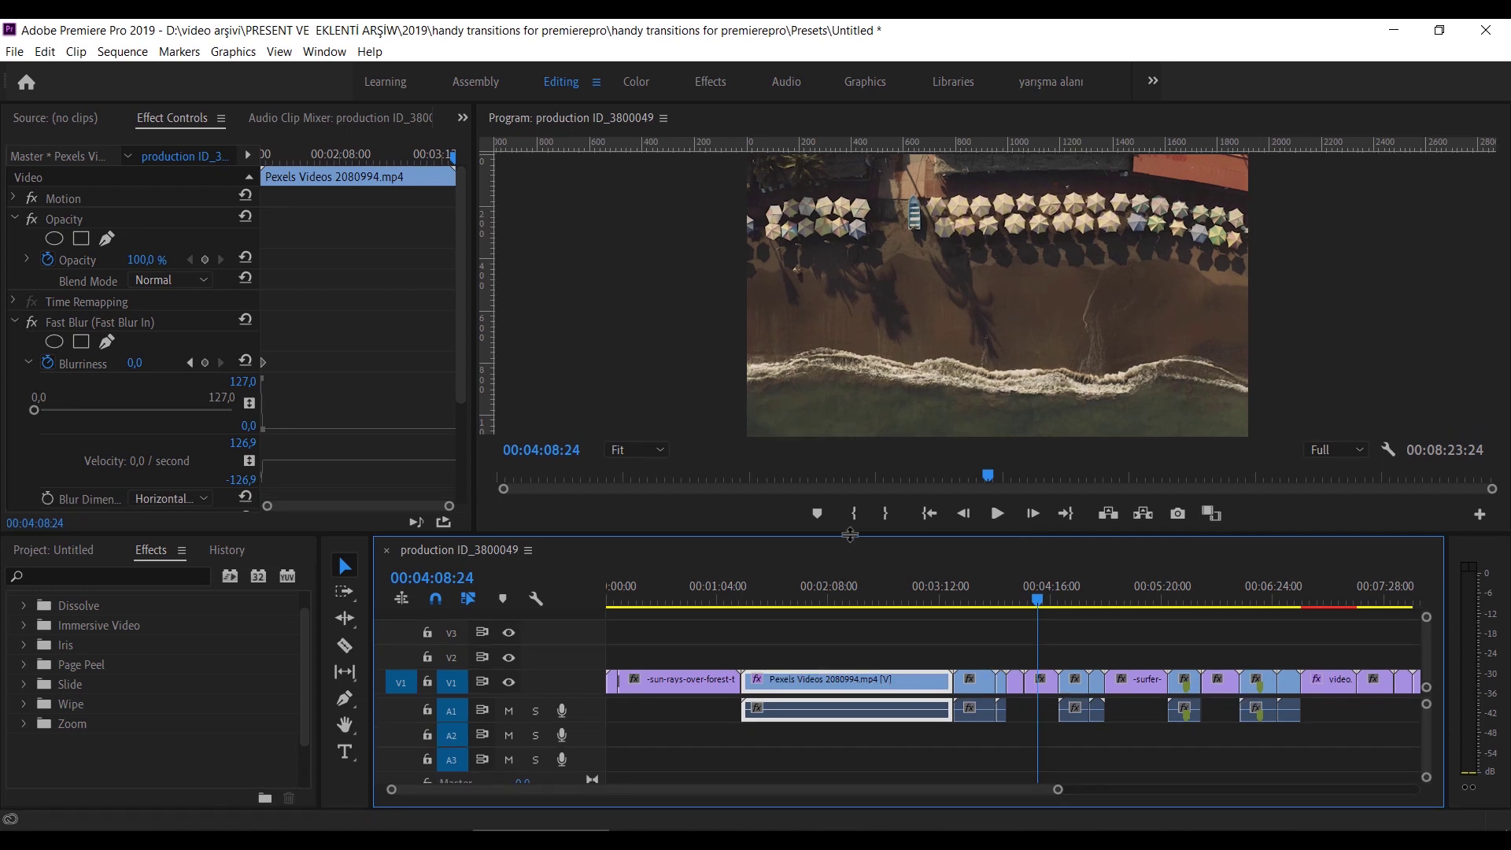
Step: Find in Timeline with Effects Contains 'warp', landing on video.mp4 at 00:06:40:19
key("ctrl+f")
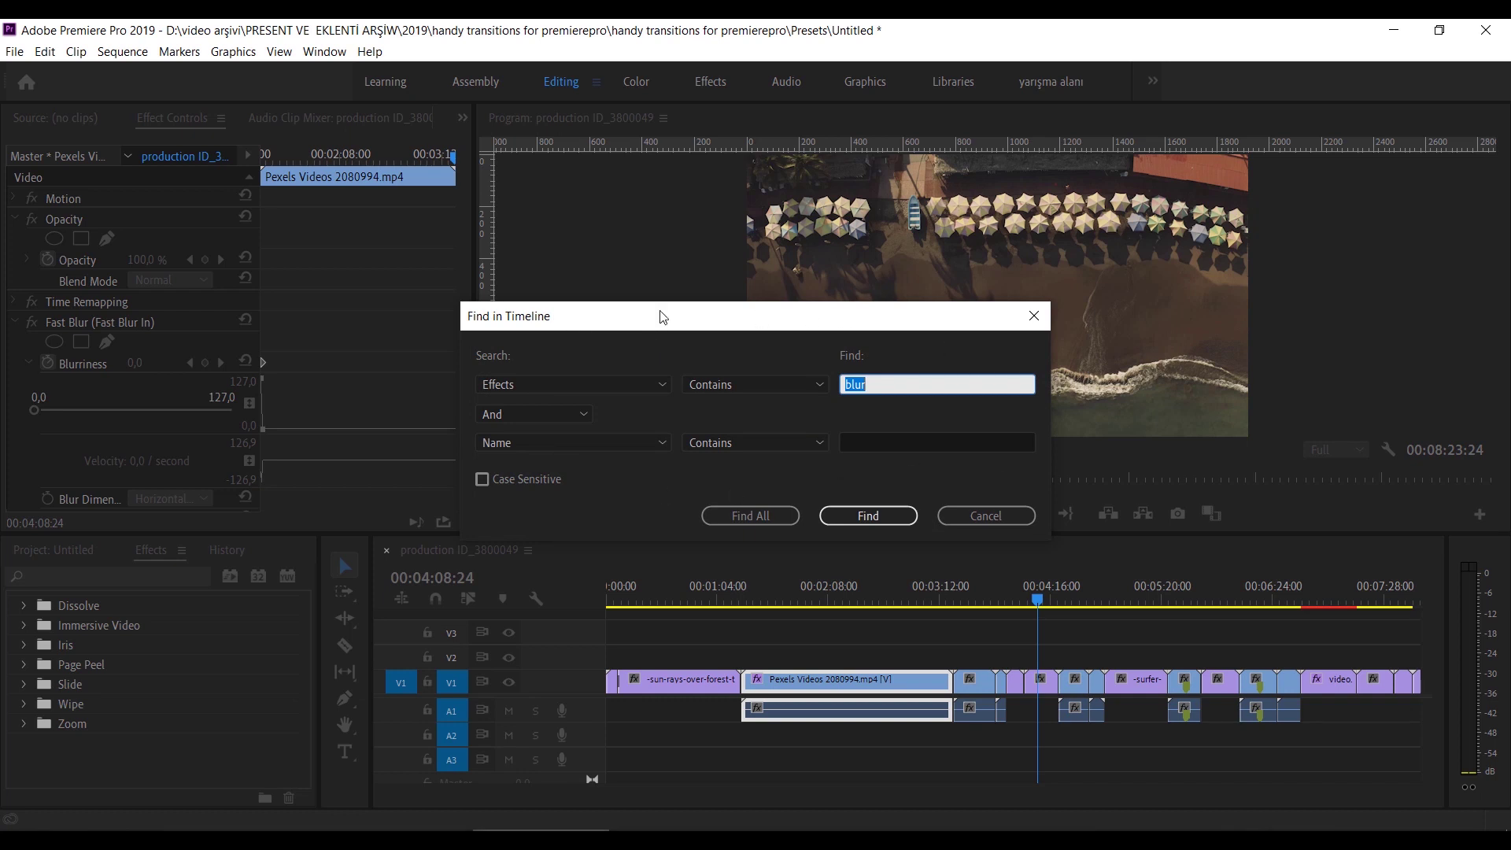
left_click(636, 386)
left_click(594, 405)
left_click(606, 385)
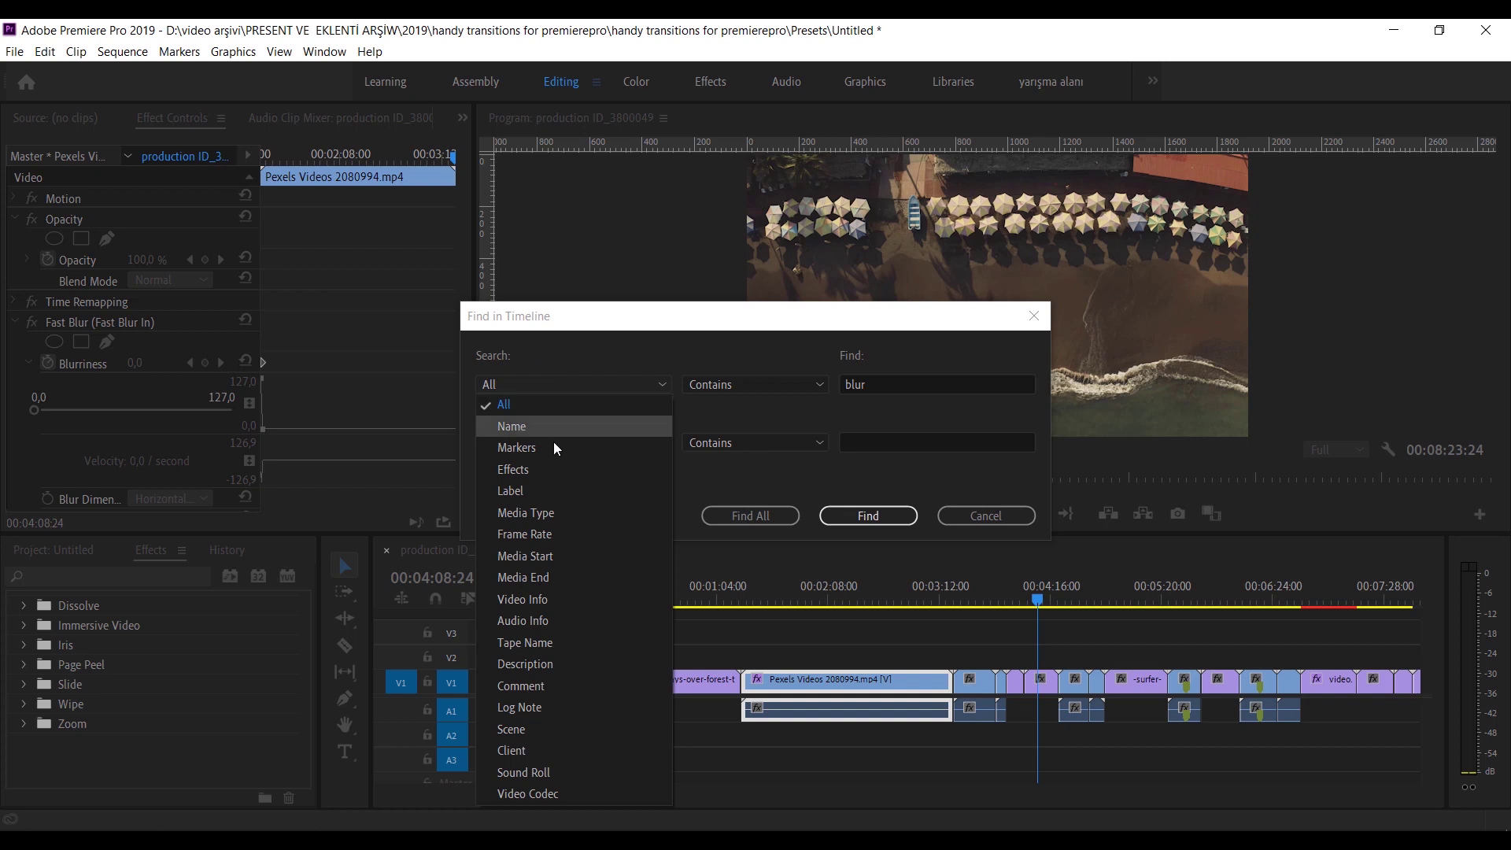
left_click(548, 475)
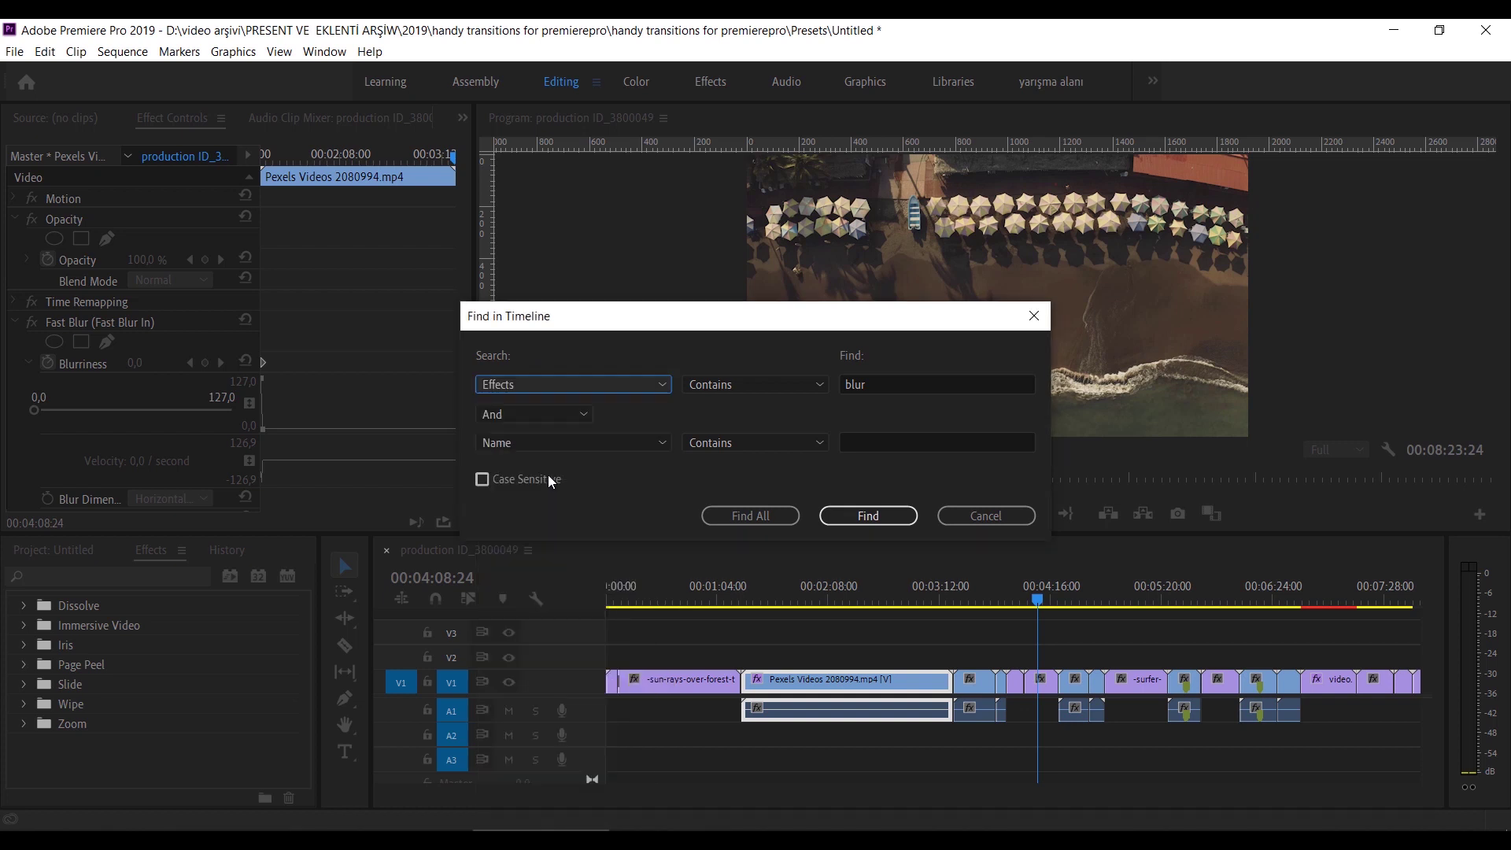
left_click(729, 390)
left_click(724, 405)
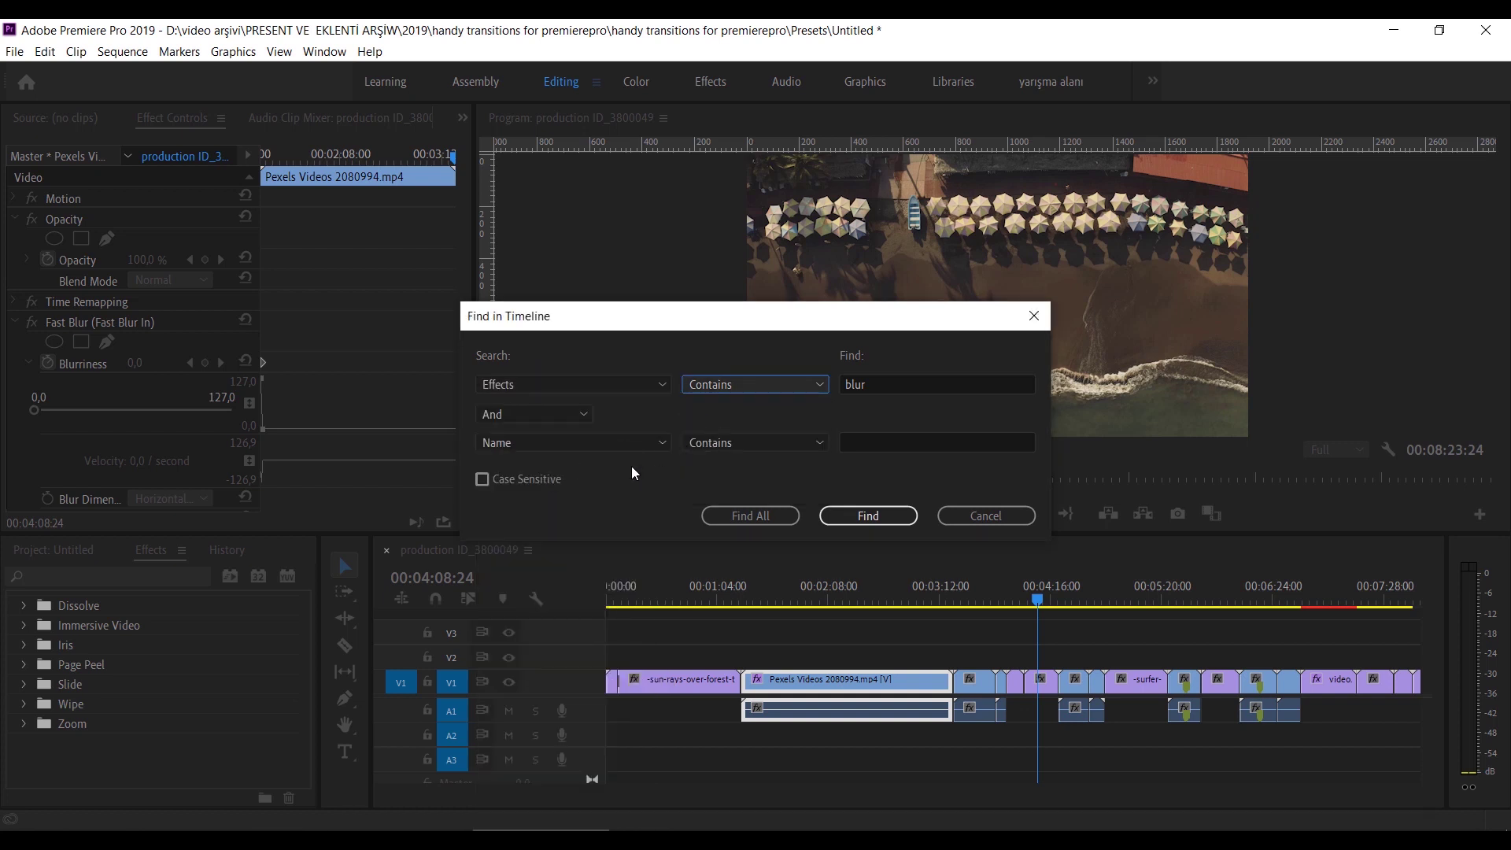
key("Tab")
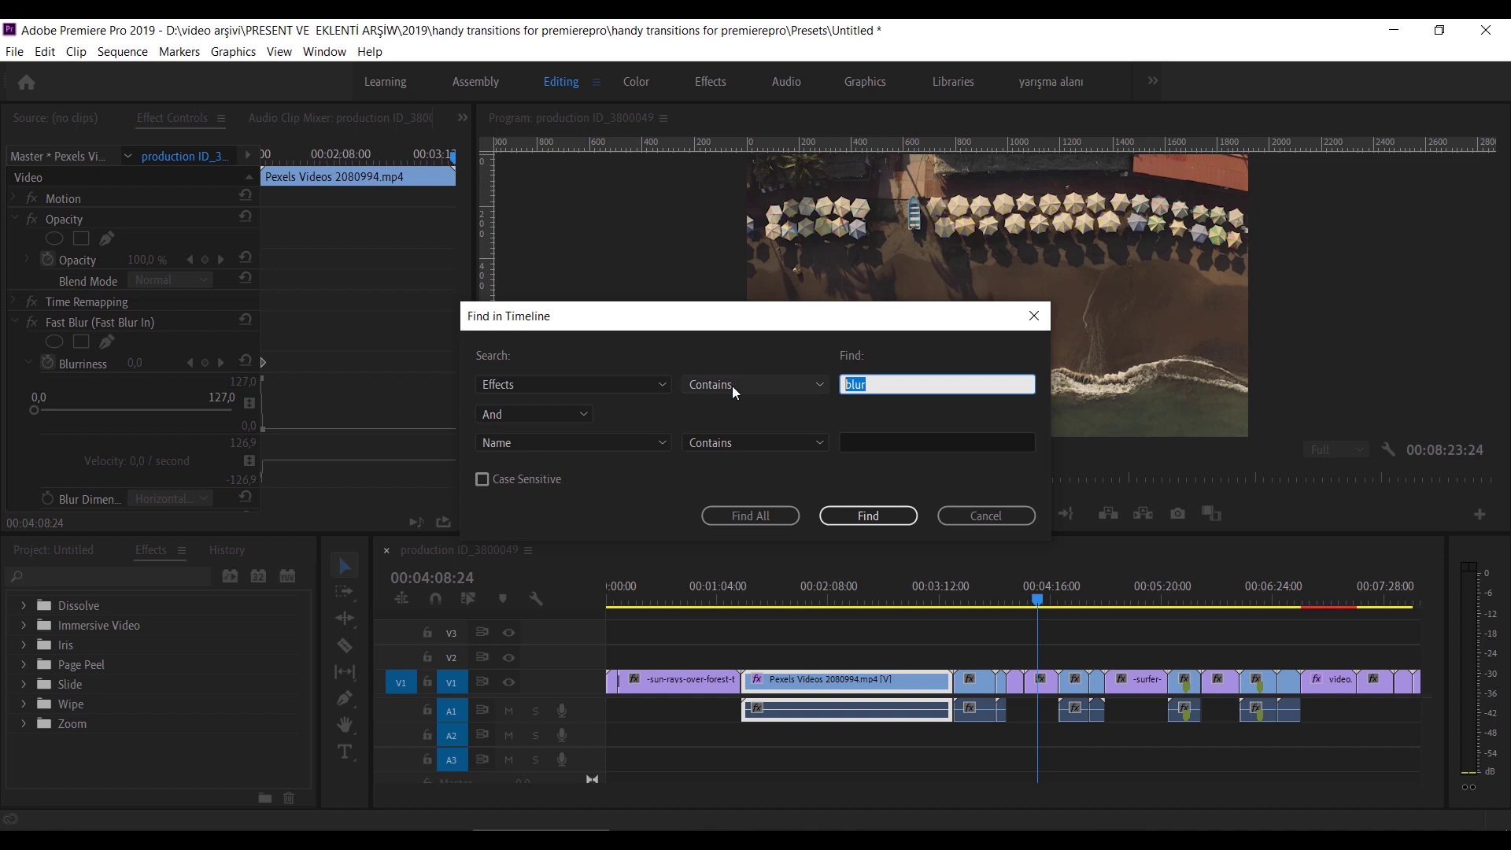
type("warp")
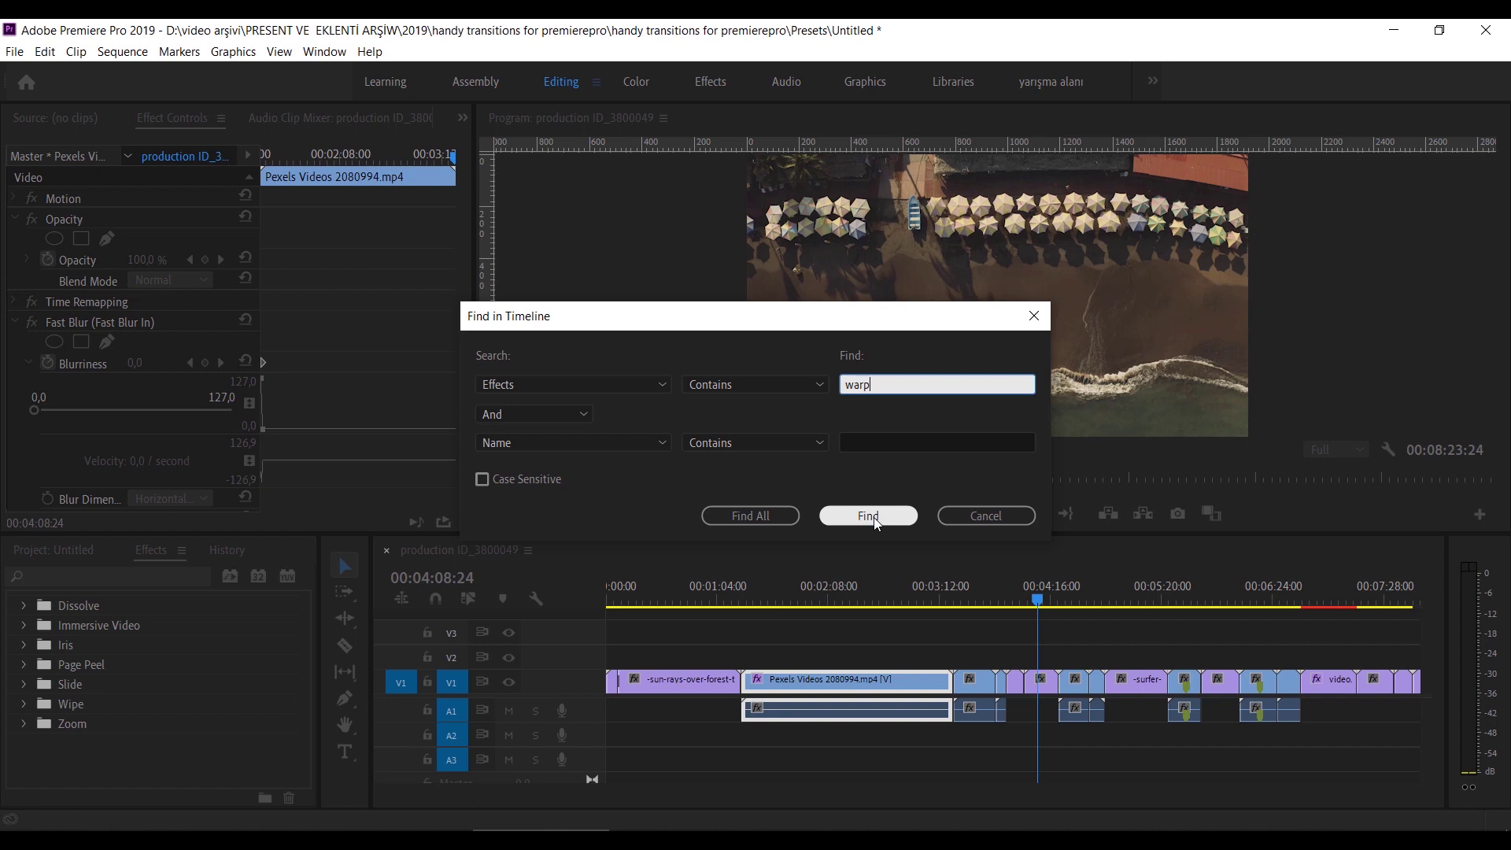
left_click(874, 515)
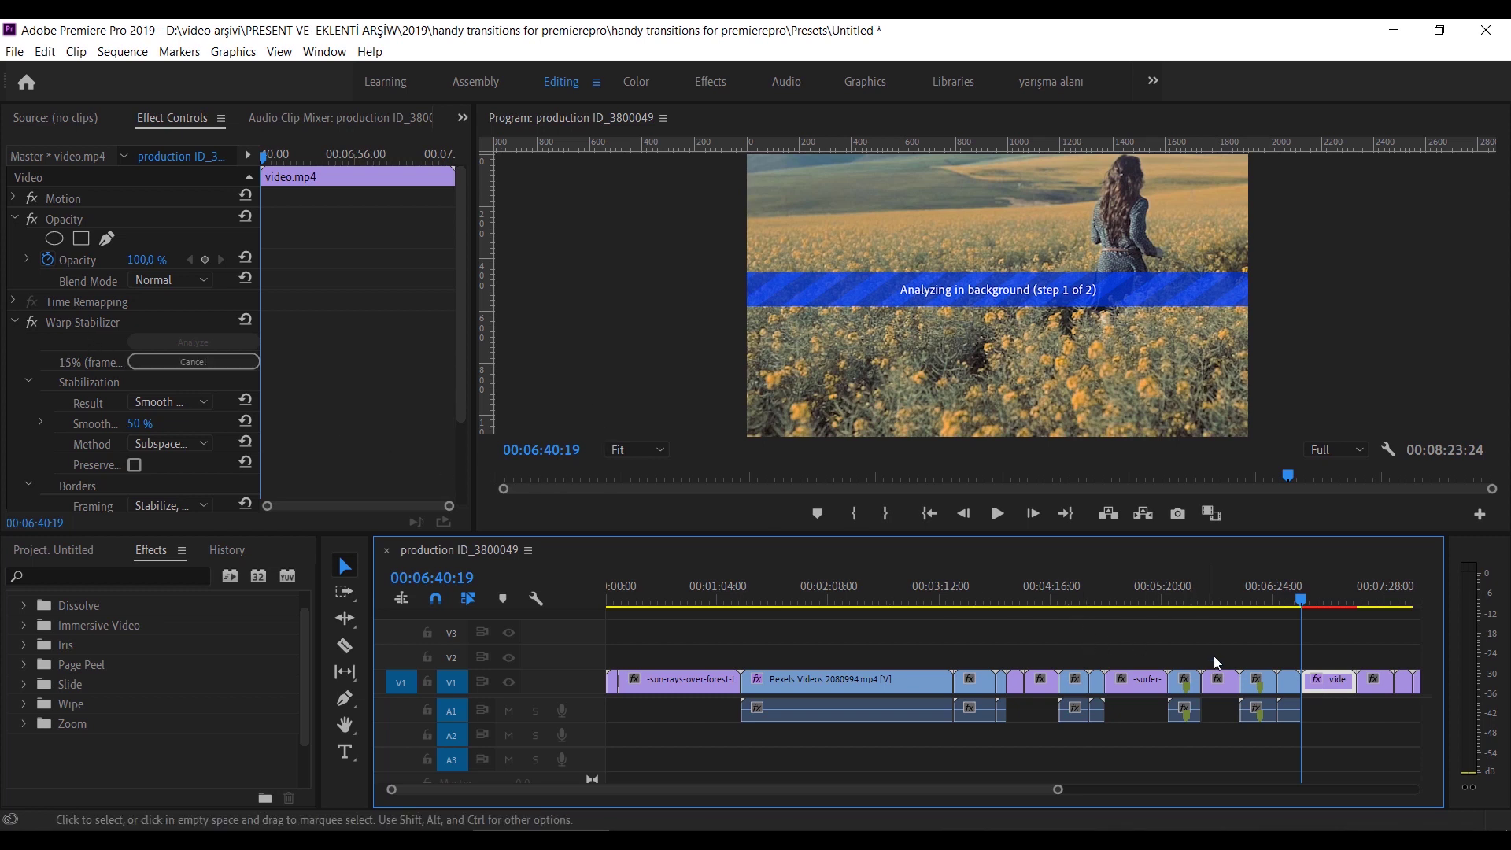
Step: Rerun Find in Timeline with Effects Contains 'blur', landing on Pexels Videos 2080994 at 00:01:18:03
key("ctrl+f")
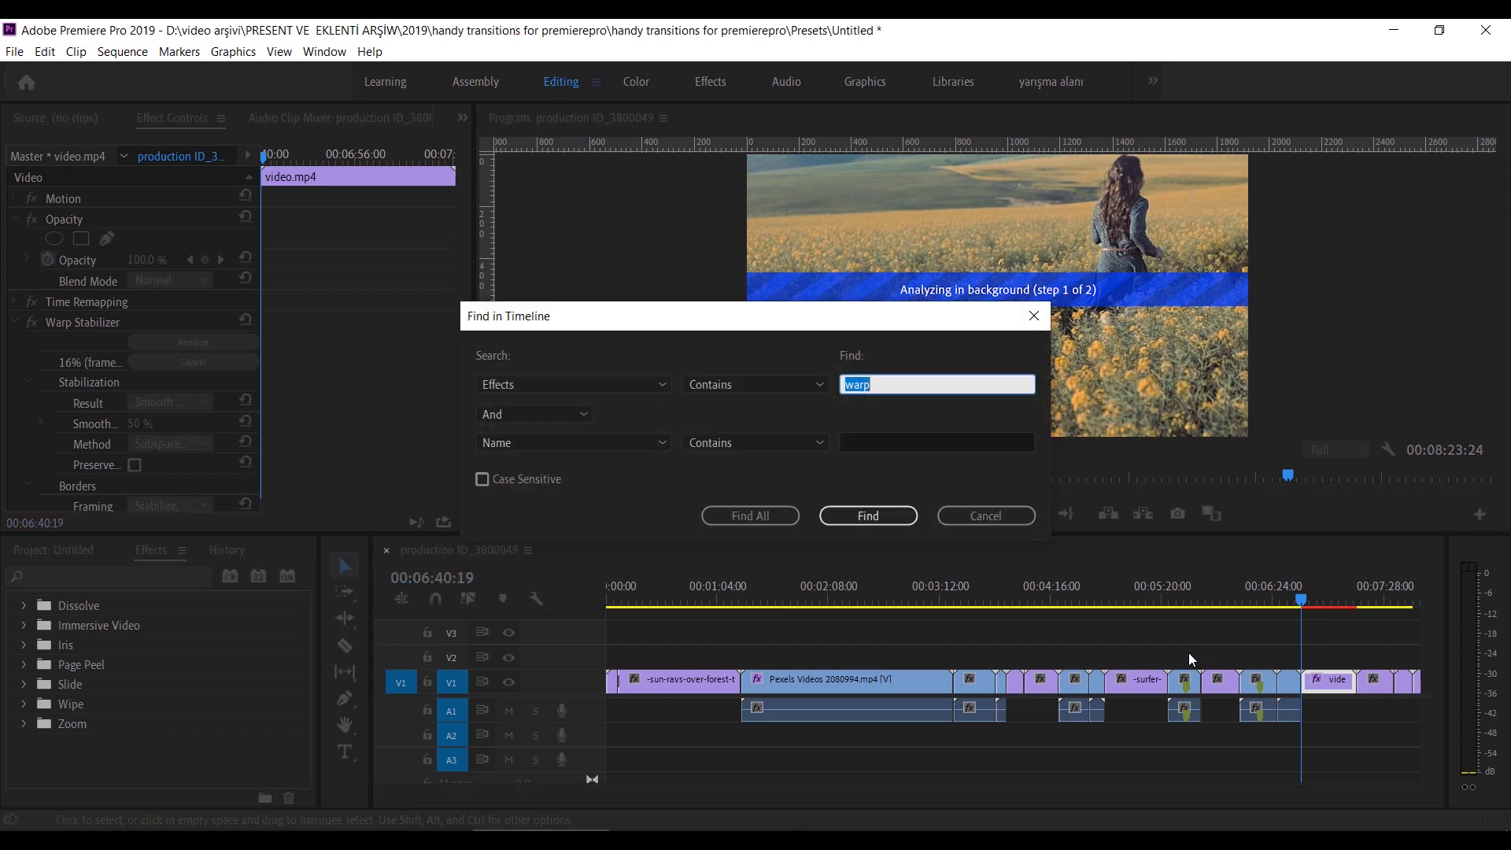
left_click(645, 384)
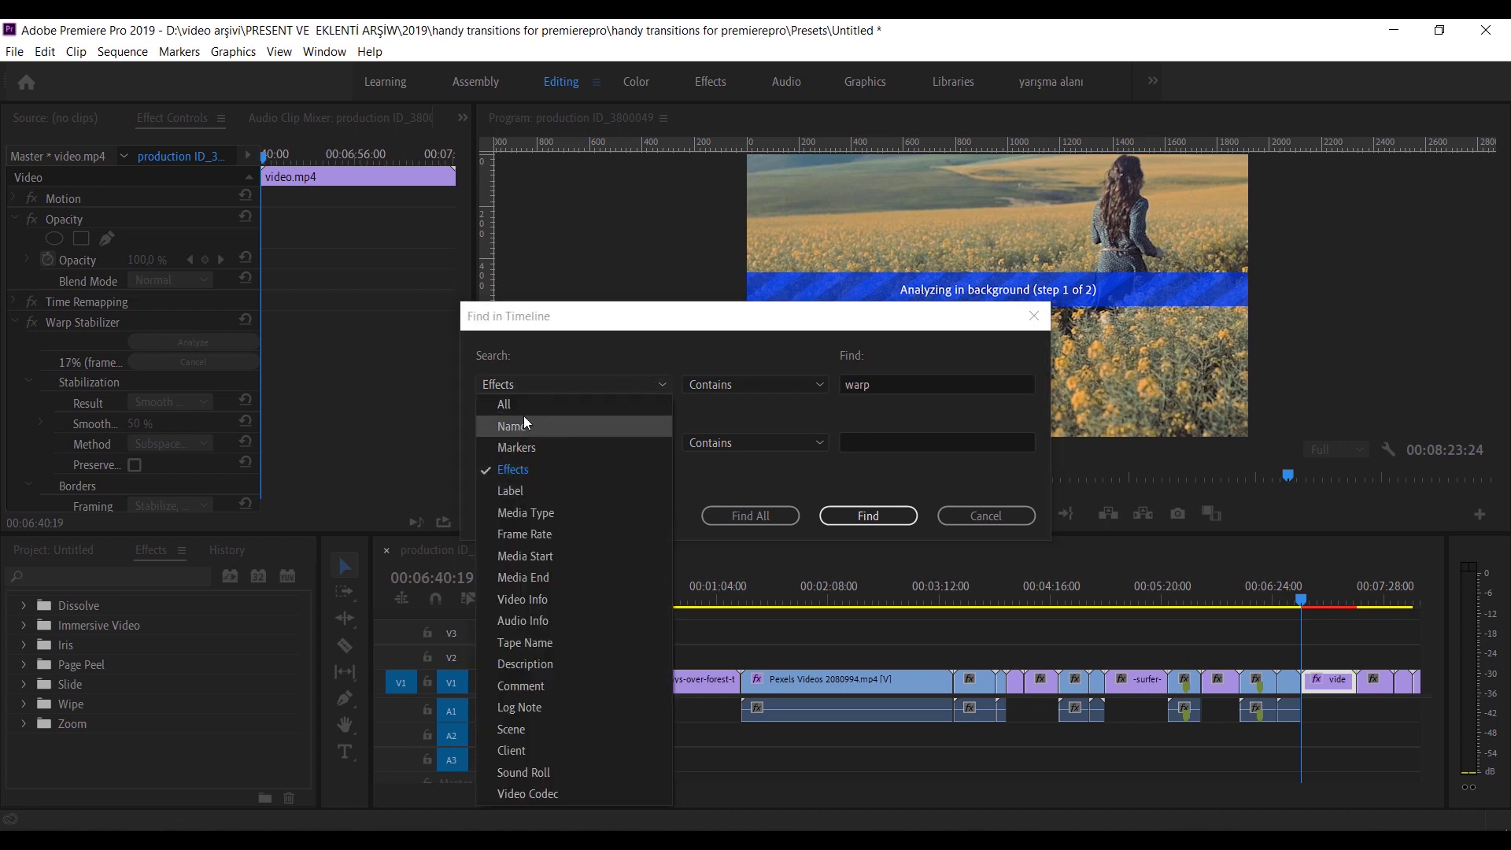
left_click(869, 383)
left_click_drag(905, 384, 803, 400)
type("blur")
left_click(861, 517)
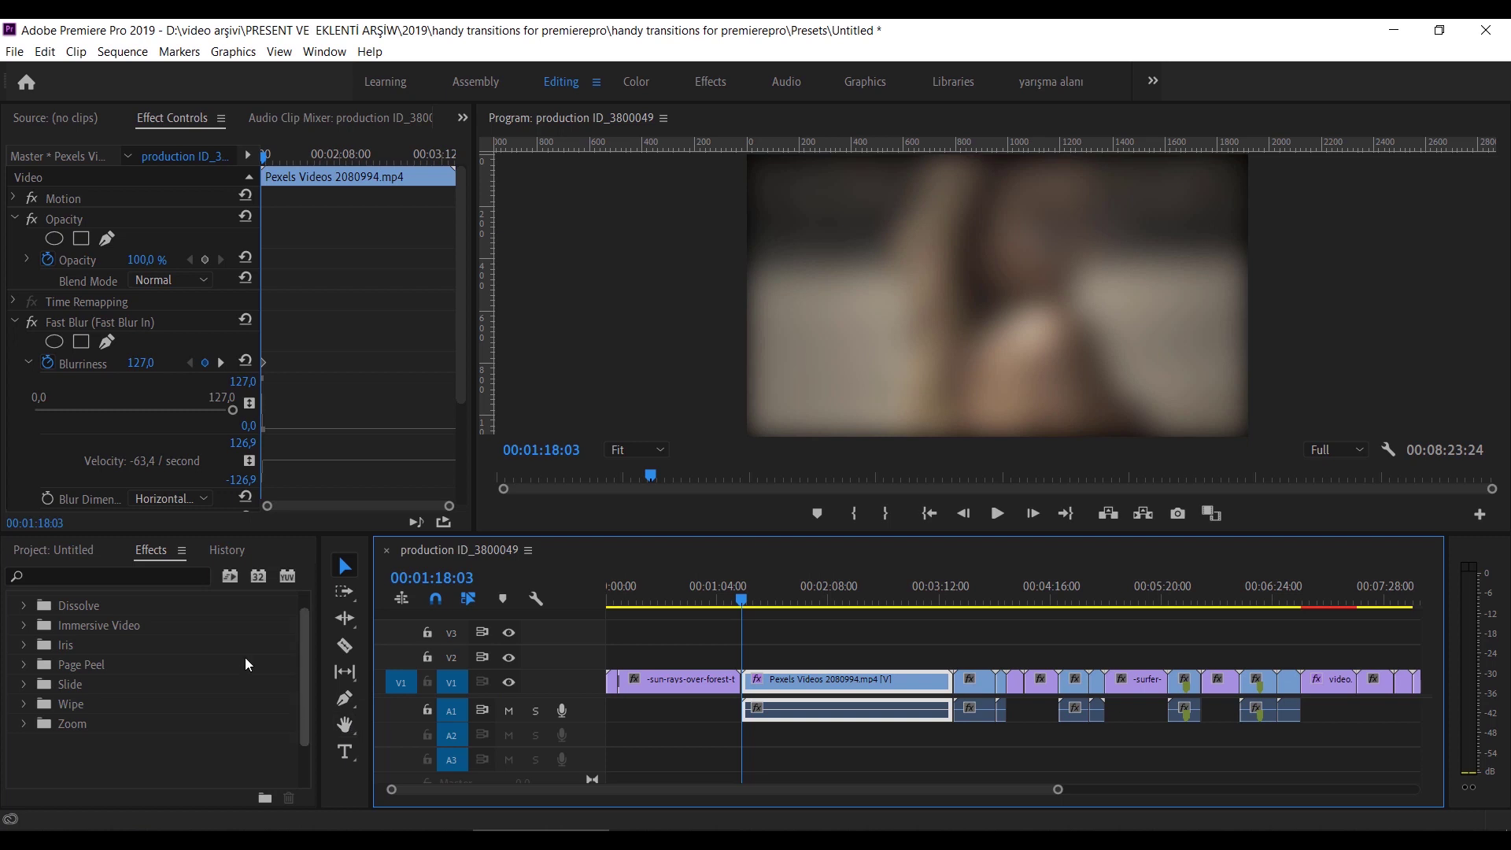
Step: Filter effects by 'blur', then apply Channel Blur to Pexels Videos 2541974 and Directional Blur to the beach clip
left_click(151, 578)
type("blur")
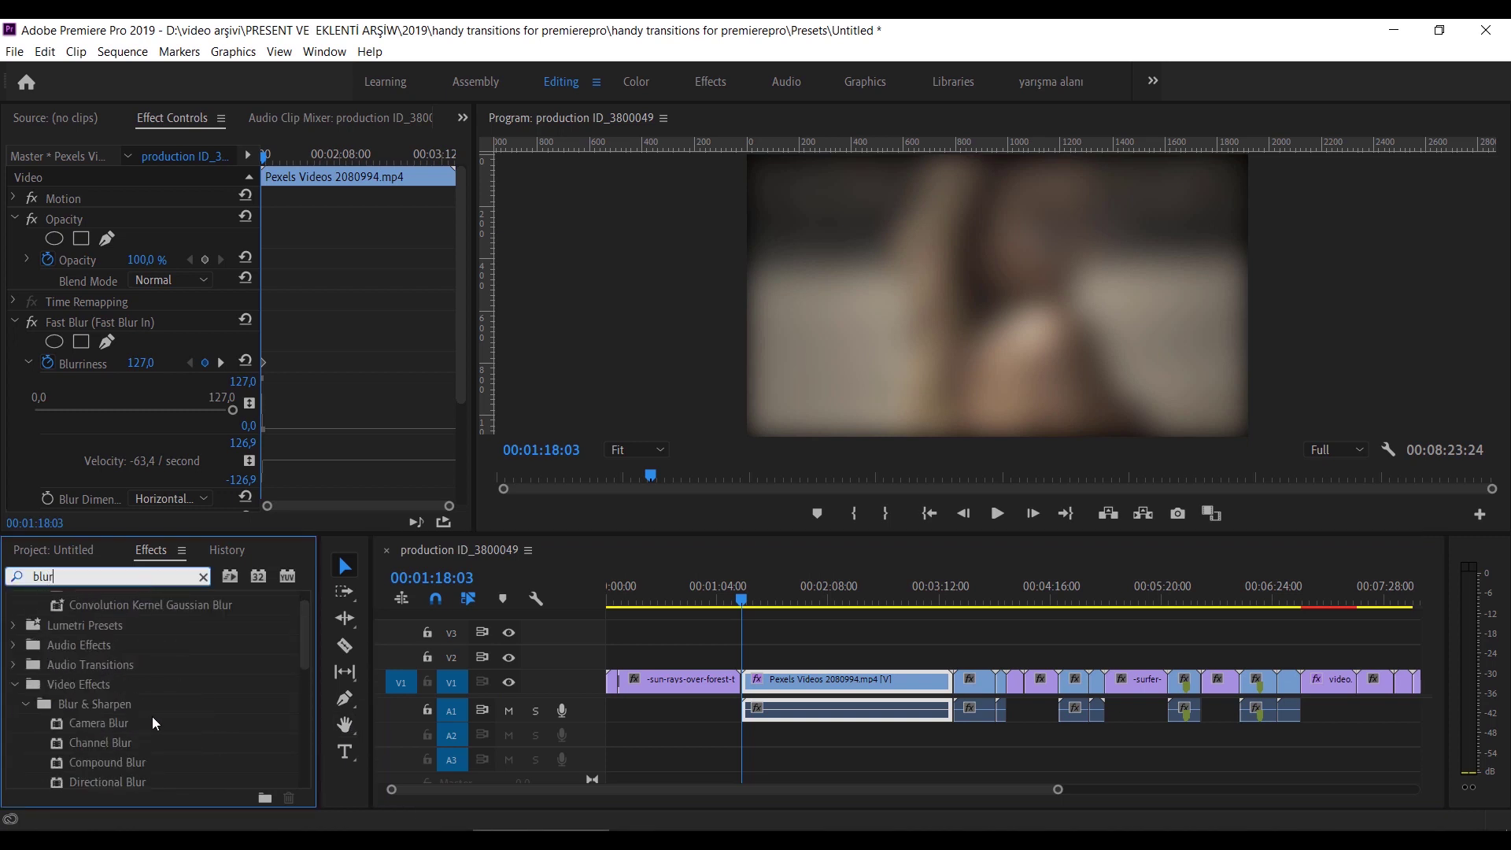
left_click_drag(101, 743, 974, 681)
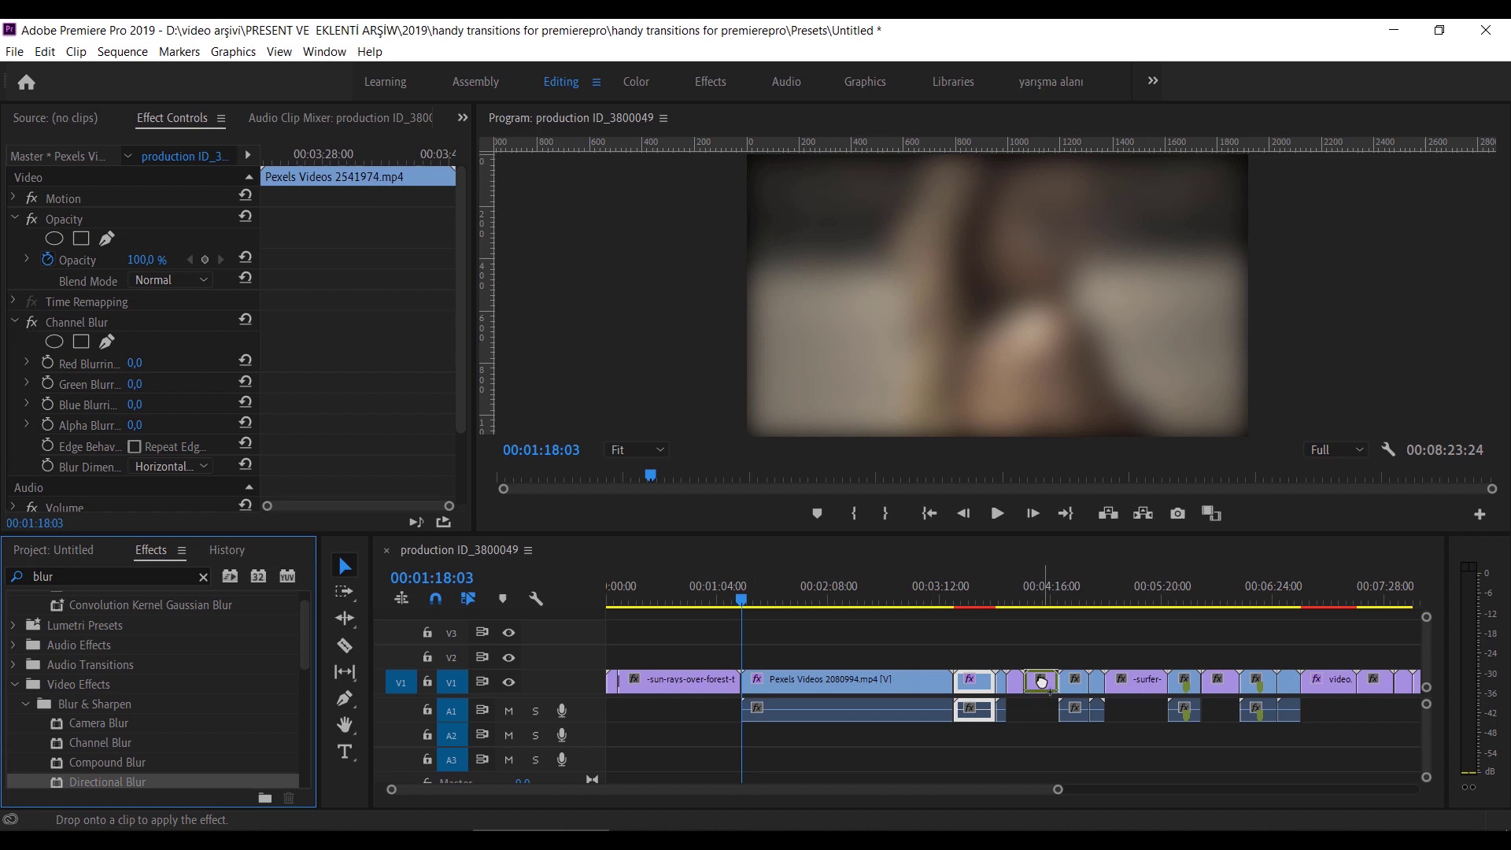
left_click_drag(107, 783, 1041, 680)
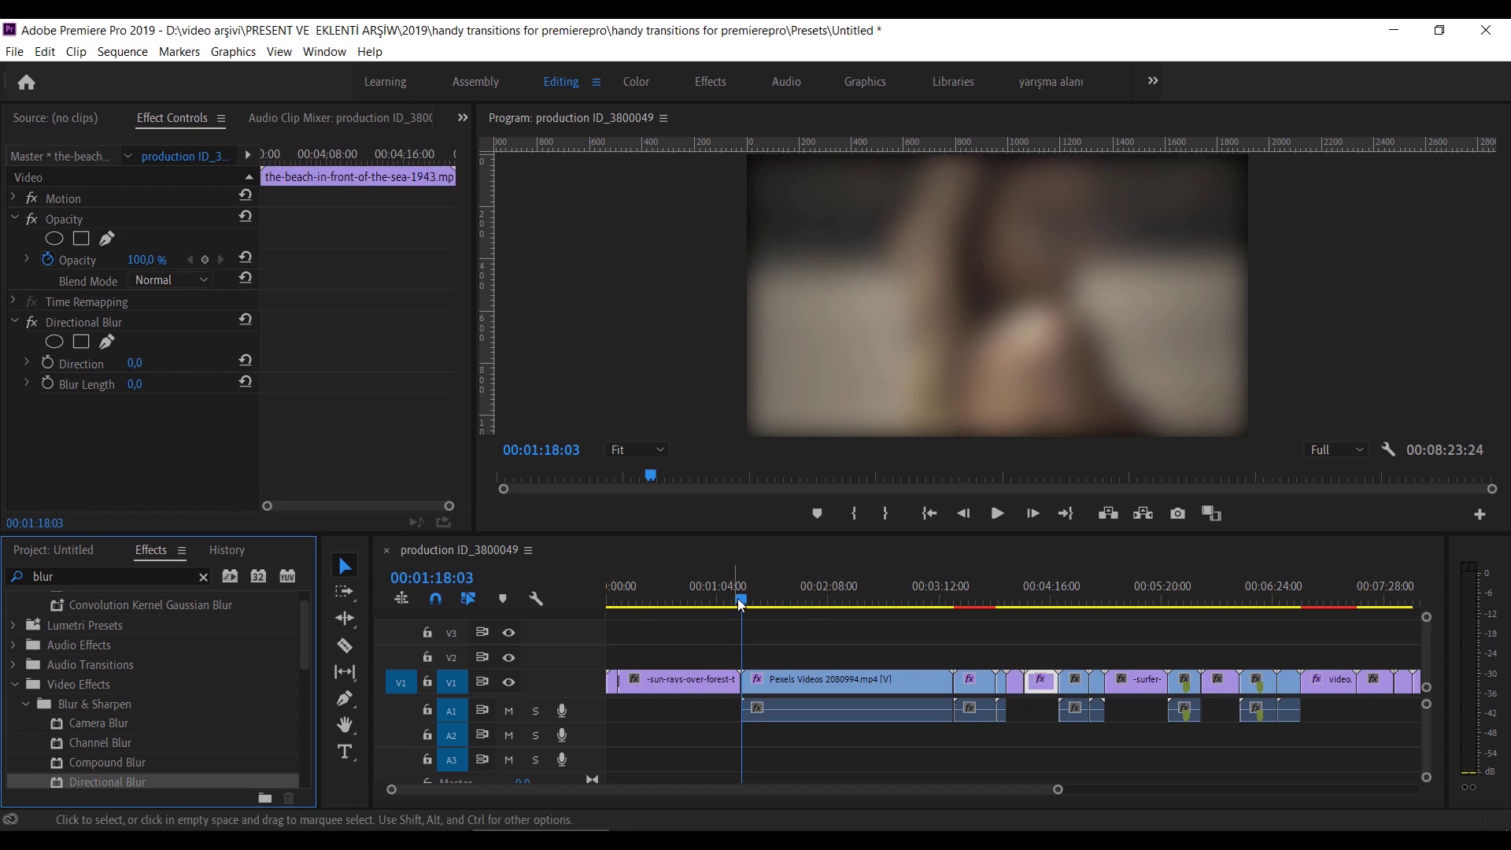
left_click(811, 680)
left_click(45, 52)
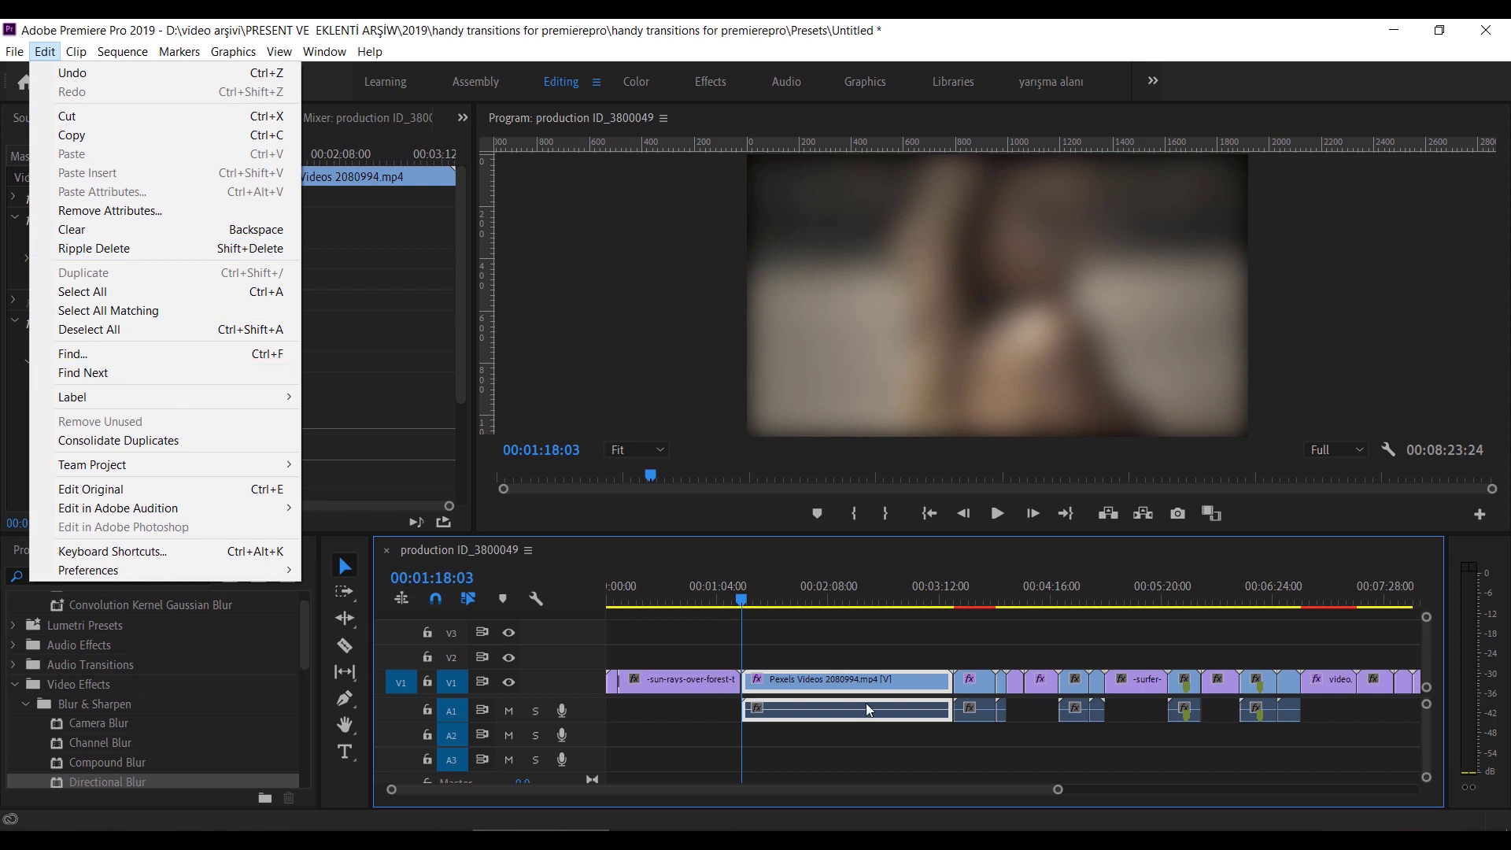
Step: Select all clips and use Find Next to jump to the video.mp4 Warp Stabilizer clip
key("ctrl+a")
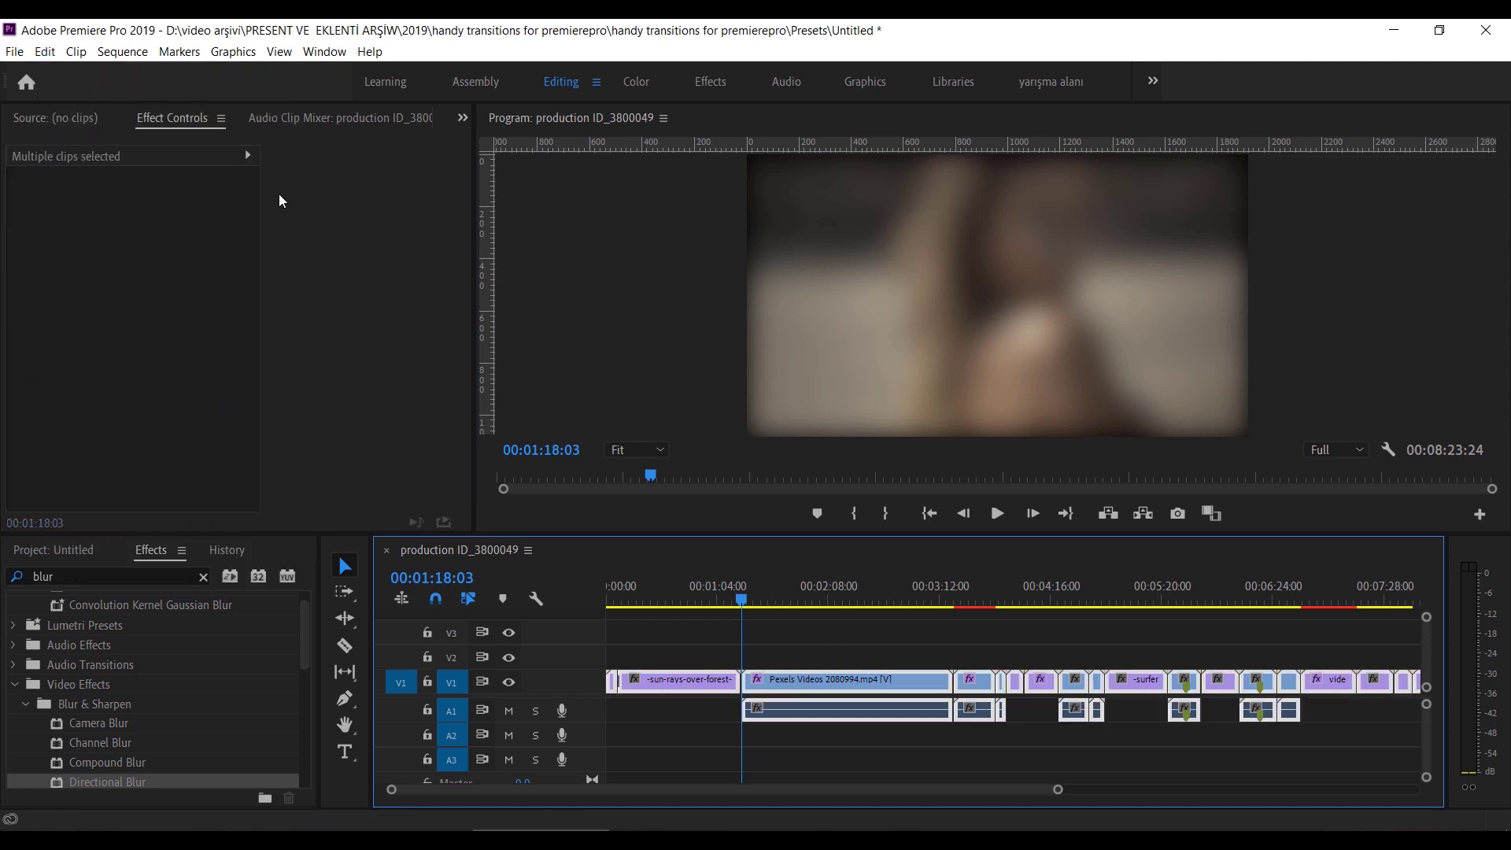
left_click(42, 52)
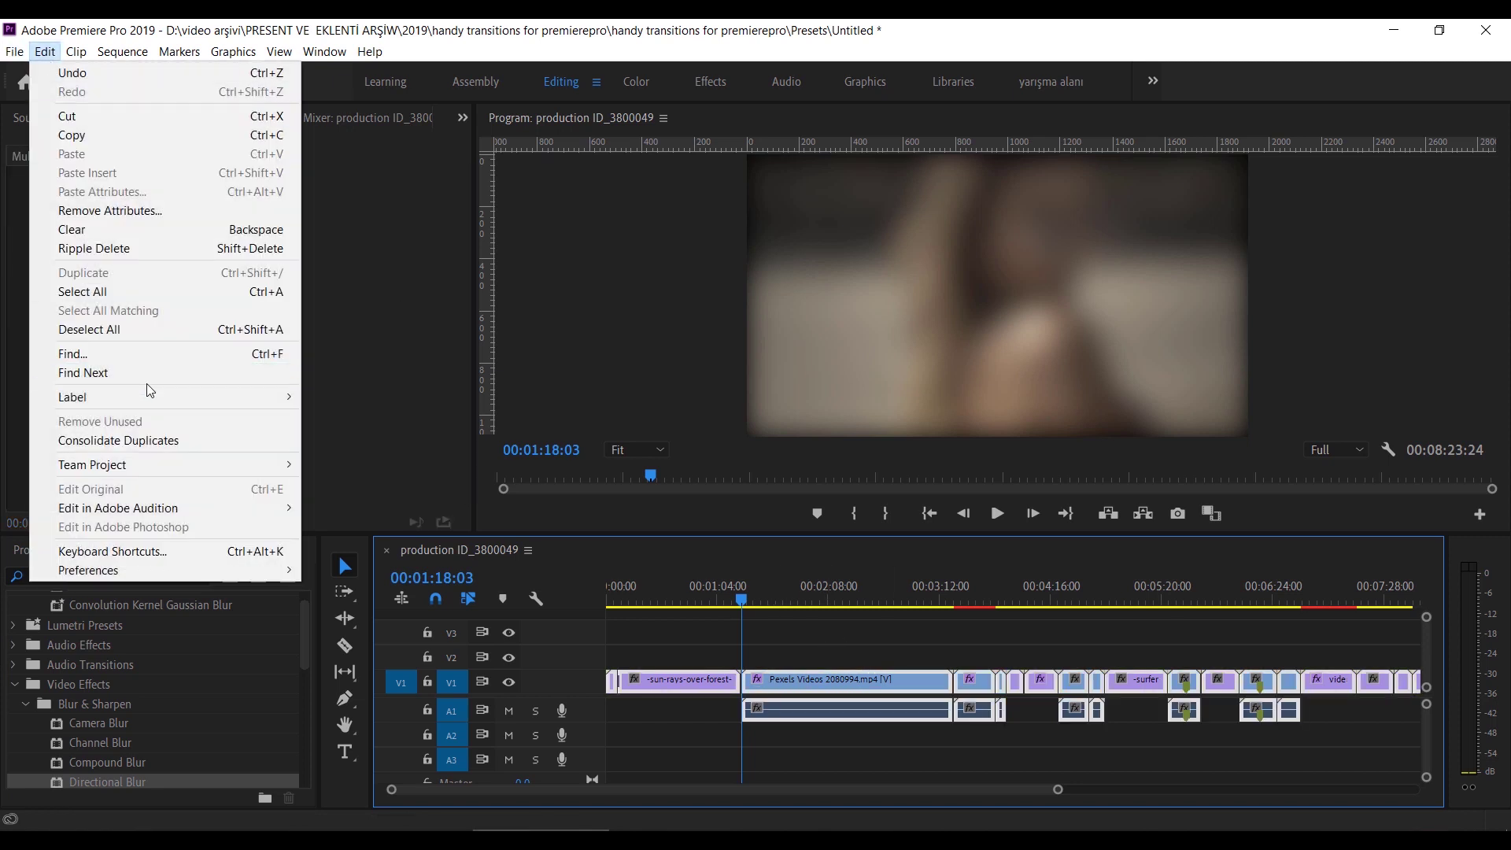
left_click(151, 373)
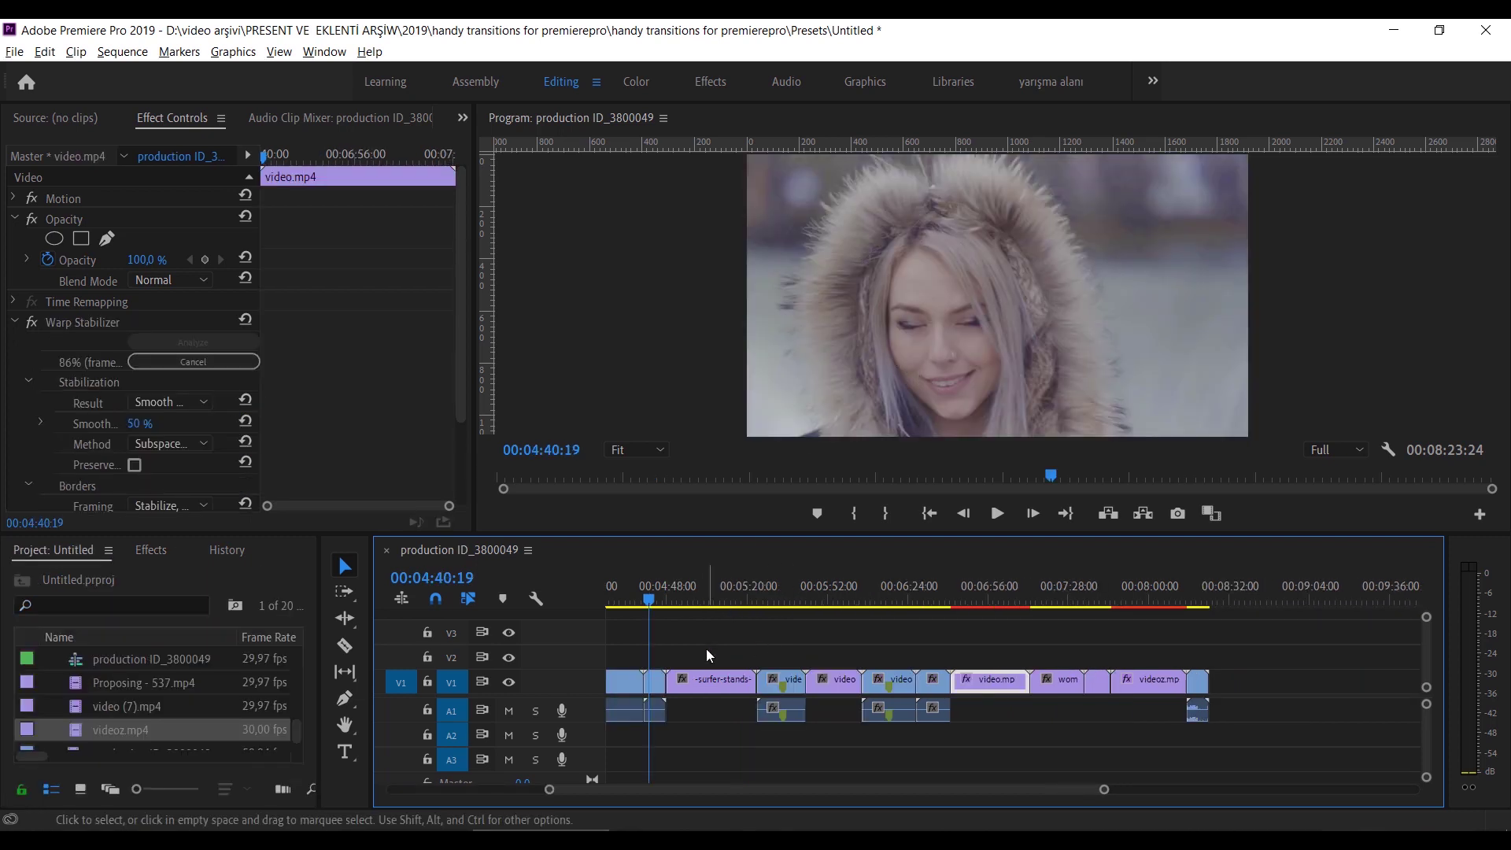
Step: Give the videoz.mp4 clip the Mango colour label
left_click(1124, 679)
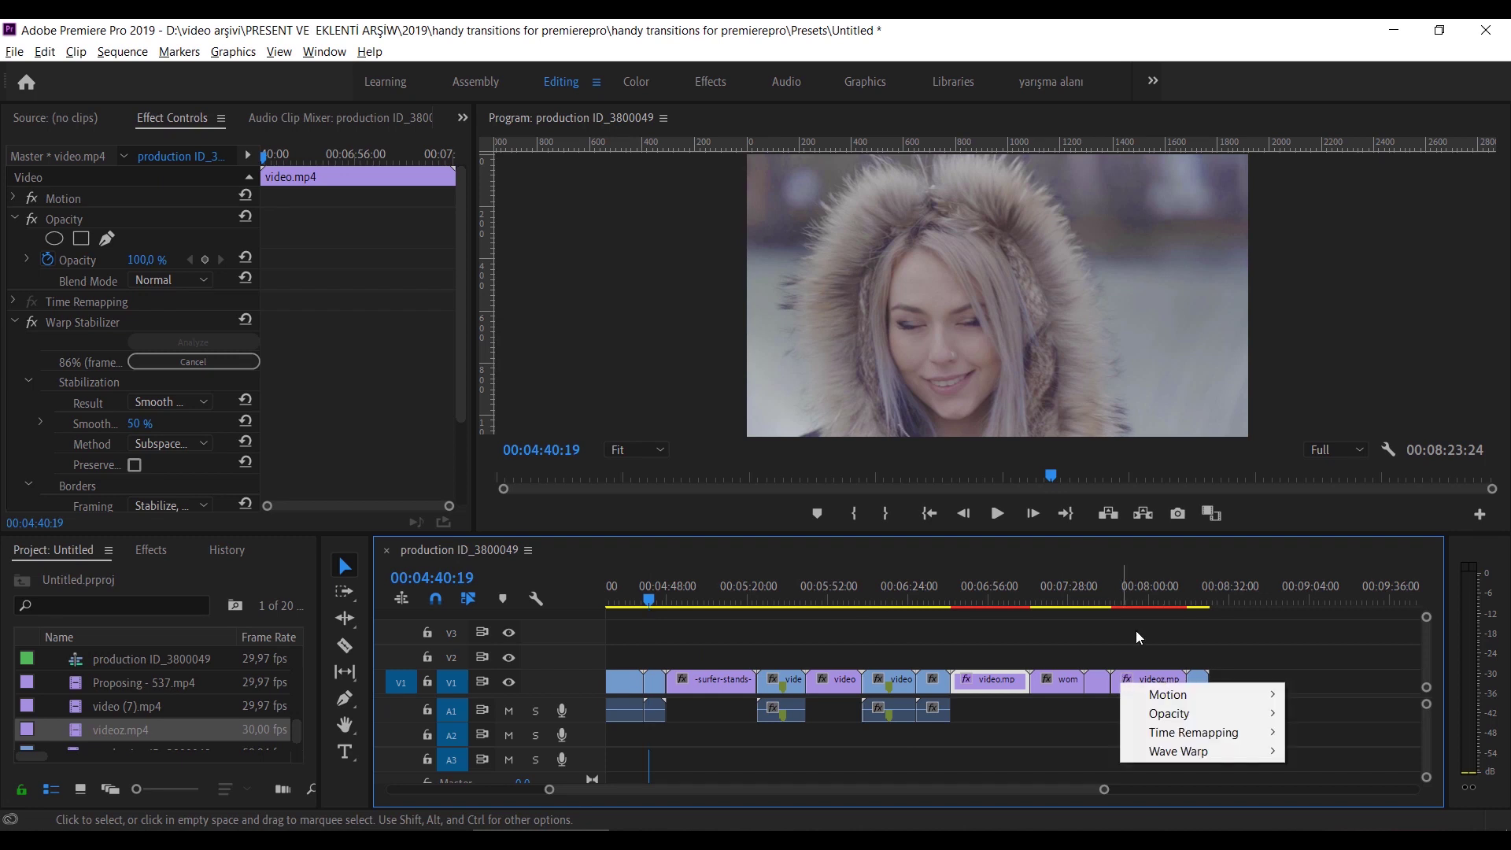
left_click(1144, 682)
right_click(1144, 681)
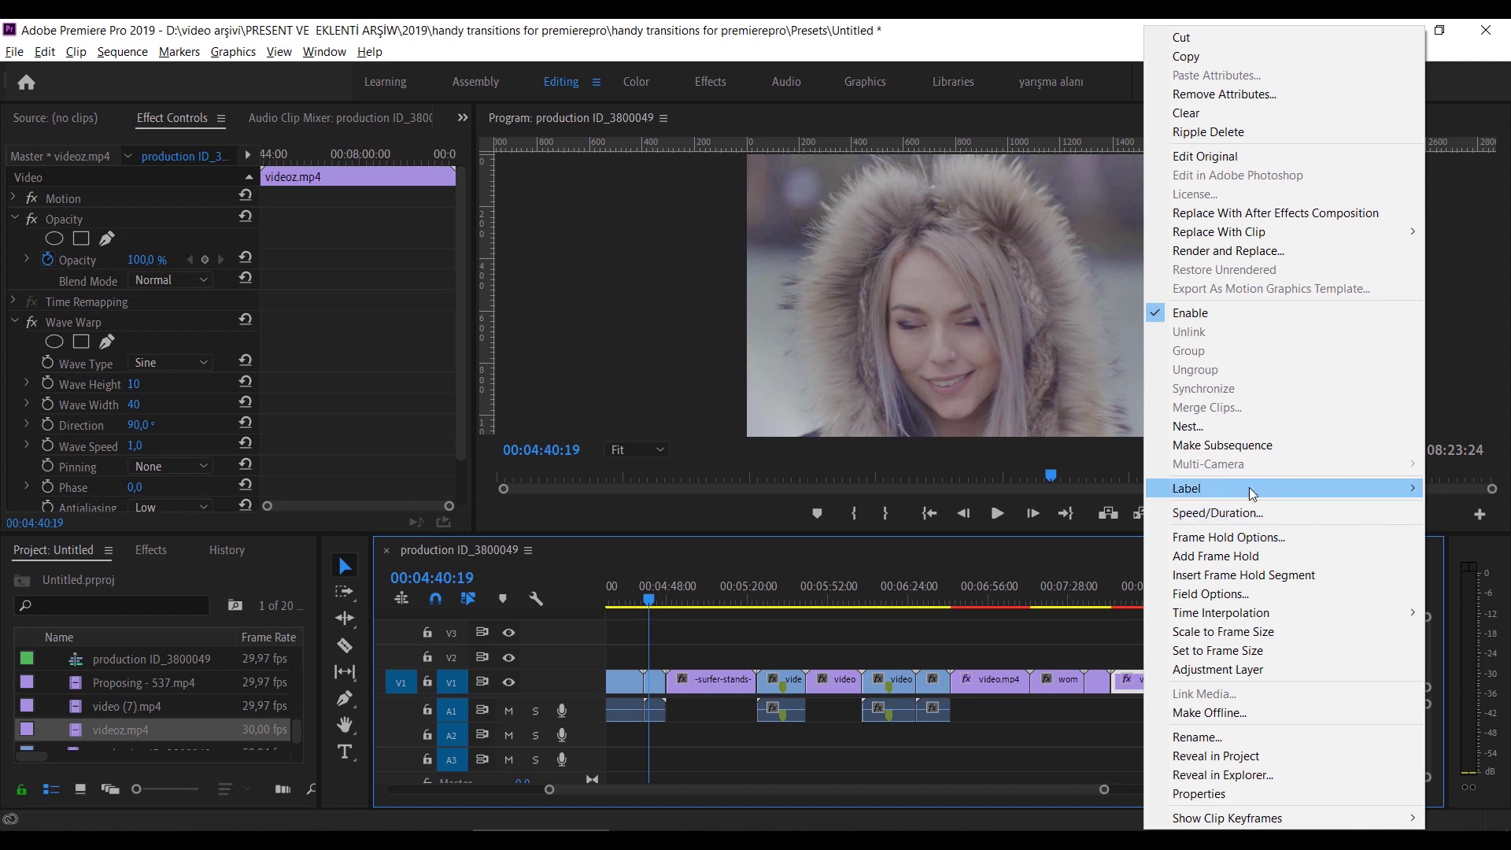
mouse_move(1249, 488)
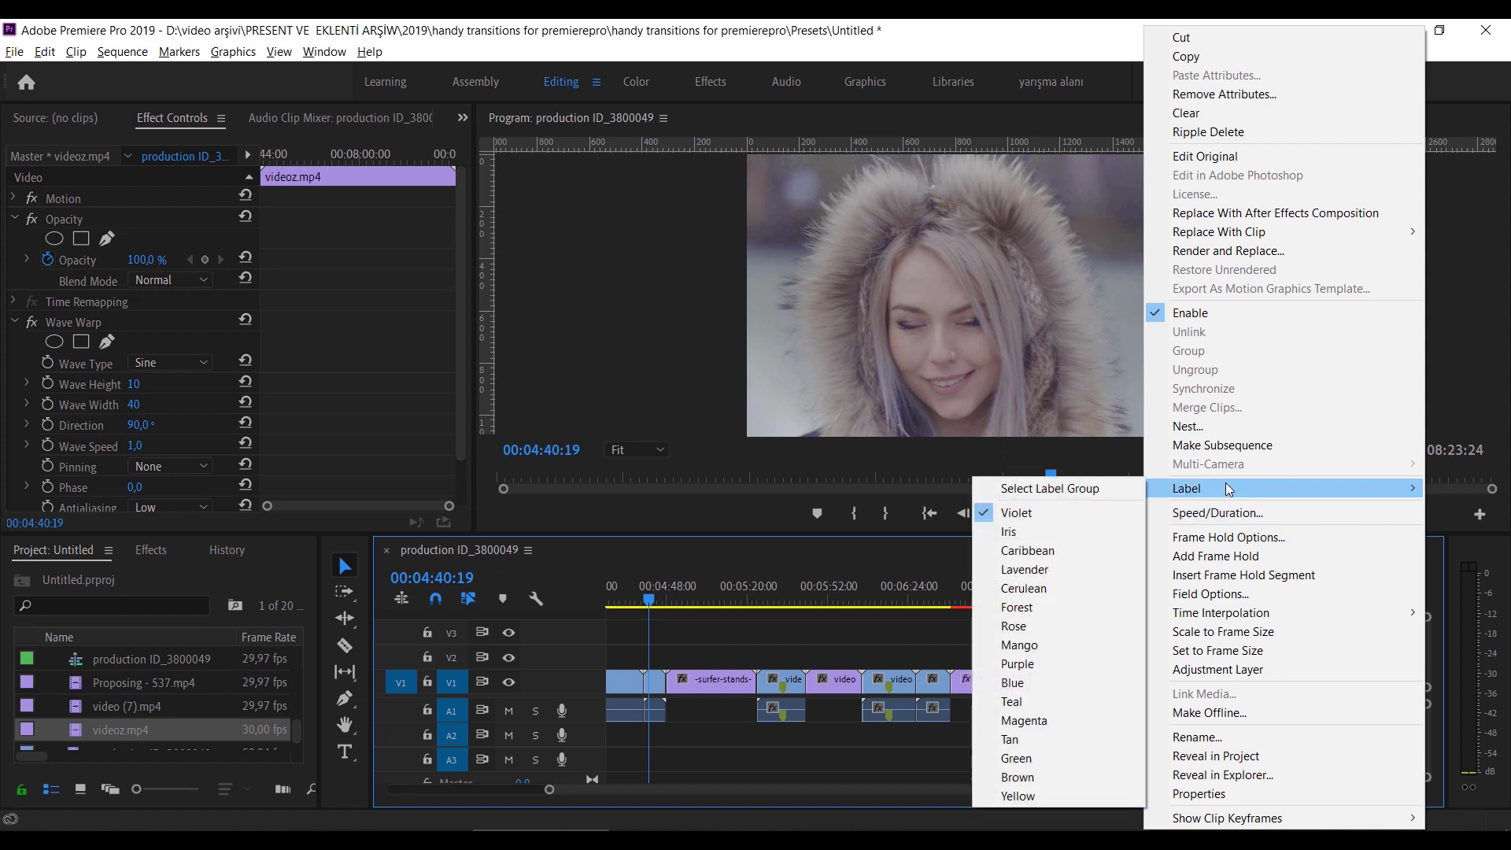
left_click(1053, 645)
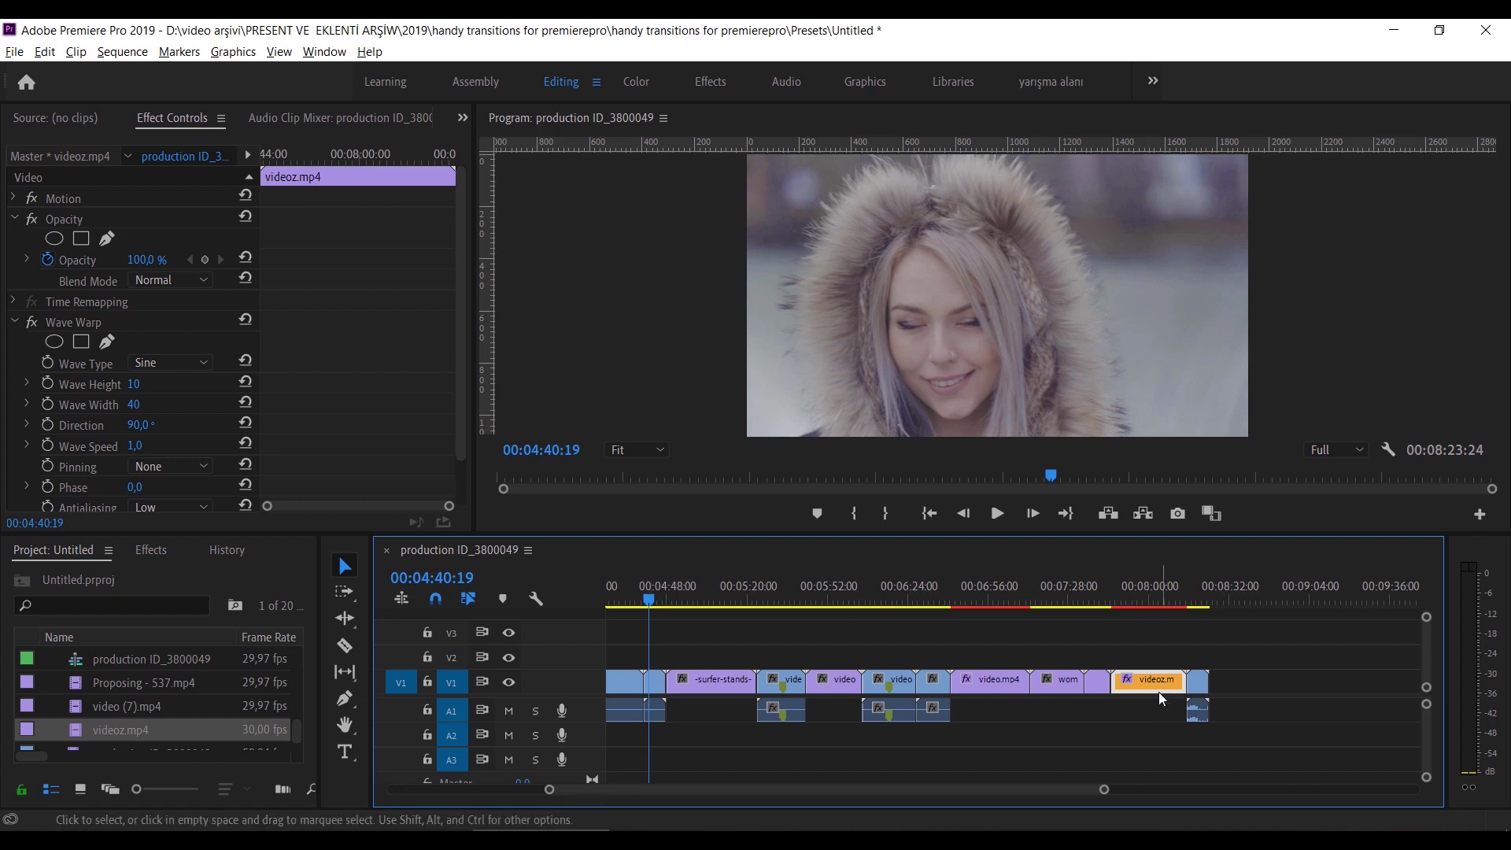
Step: Move the playhead to 00:07:56:07 and label the video.mp4 clip Mango
left_click(1137, 595)
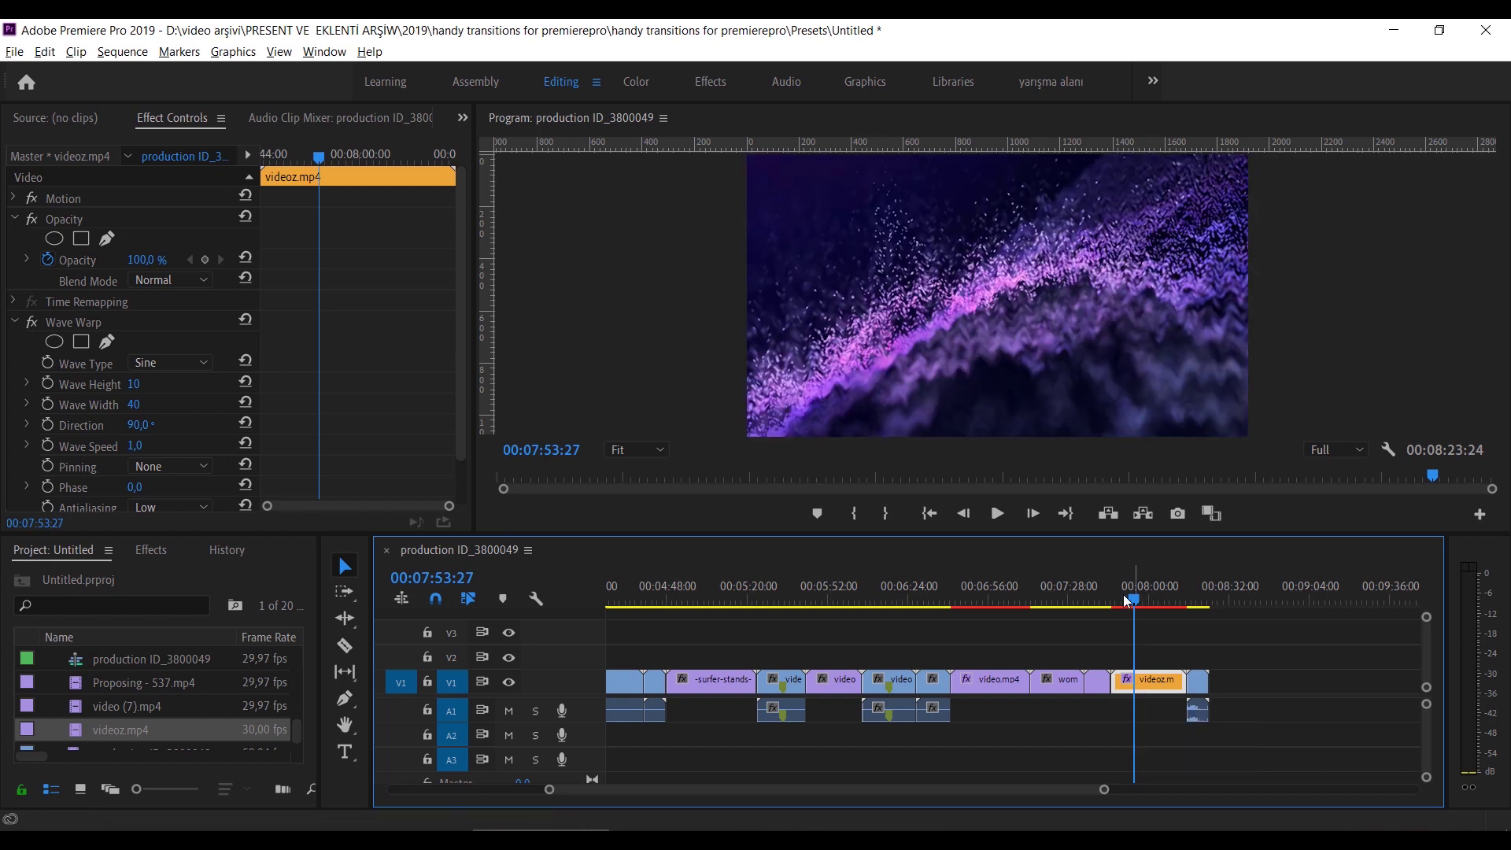
left_click_drag(1135, 595, 1139, 595)
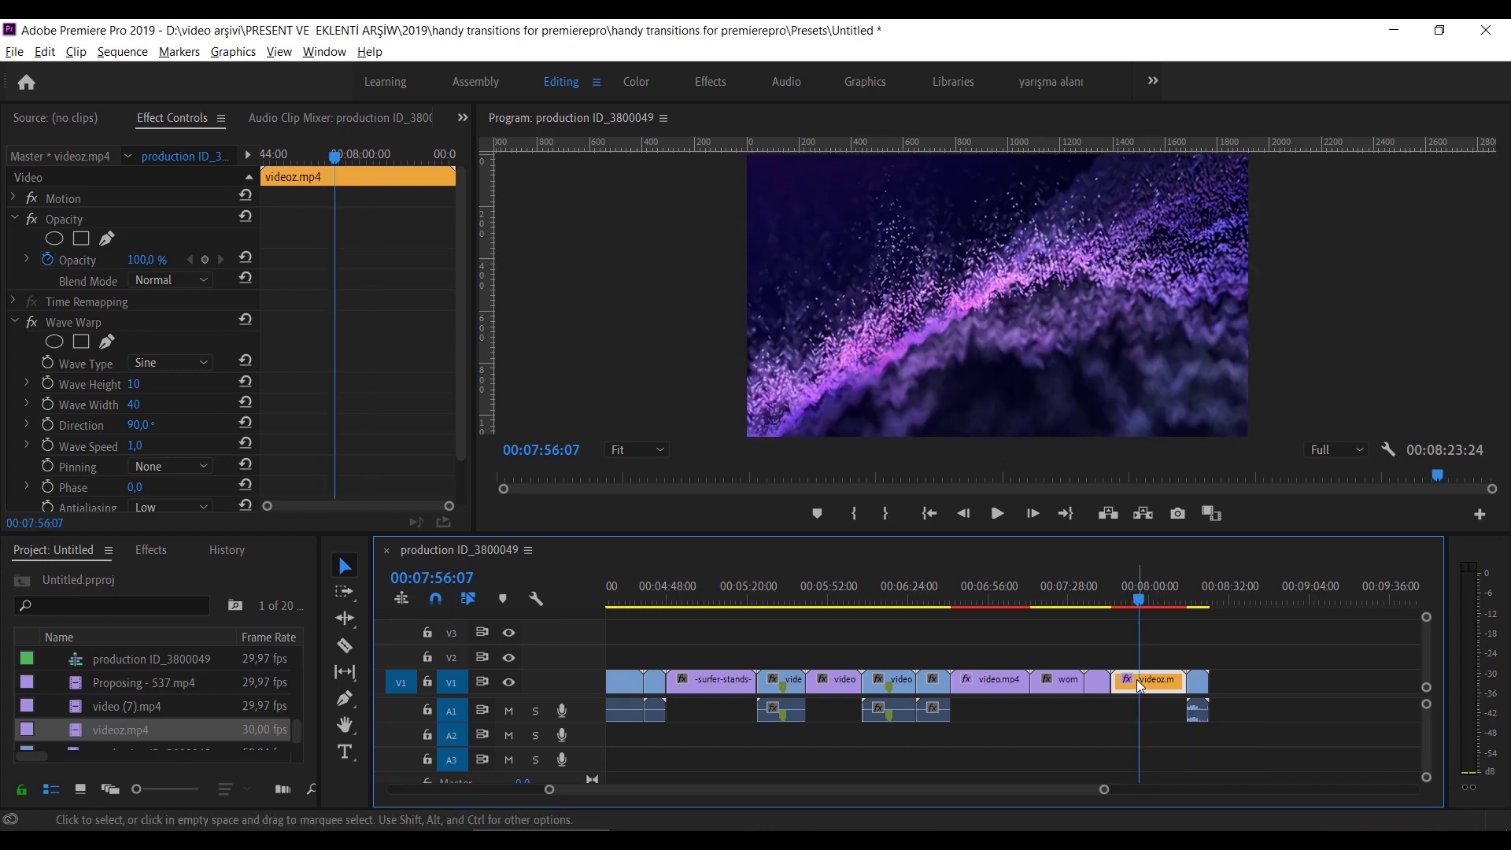
right_click(982, 685)
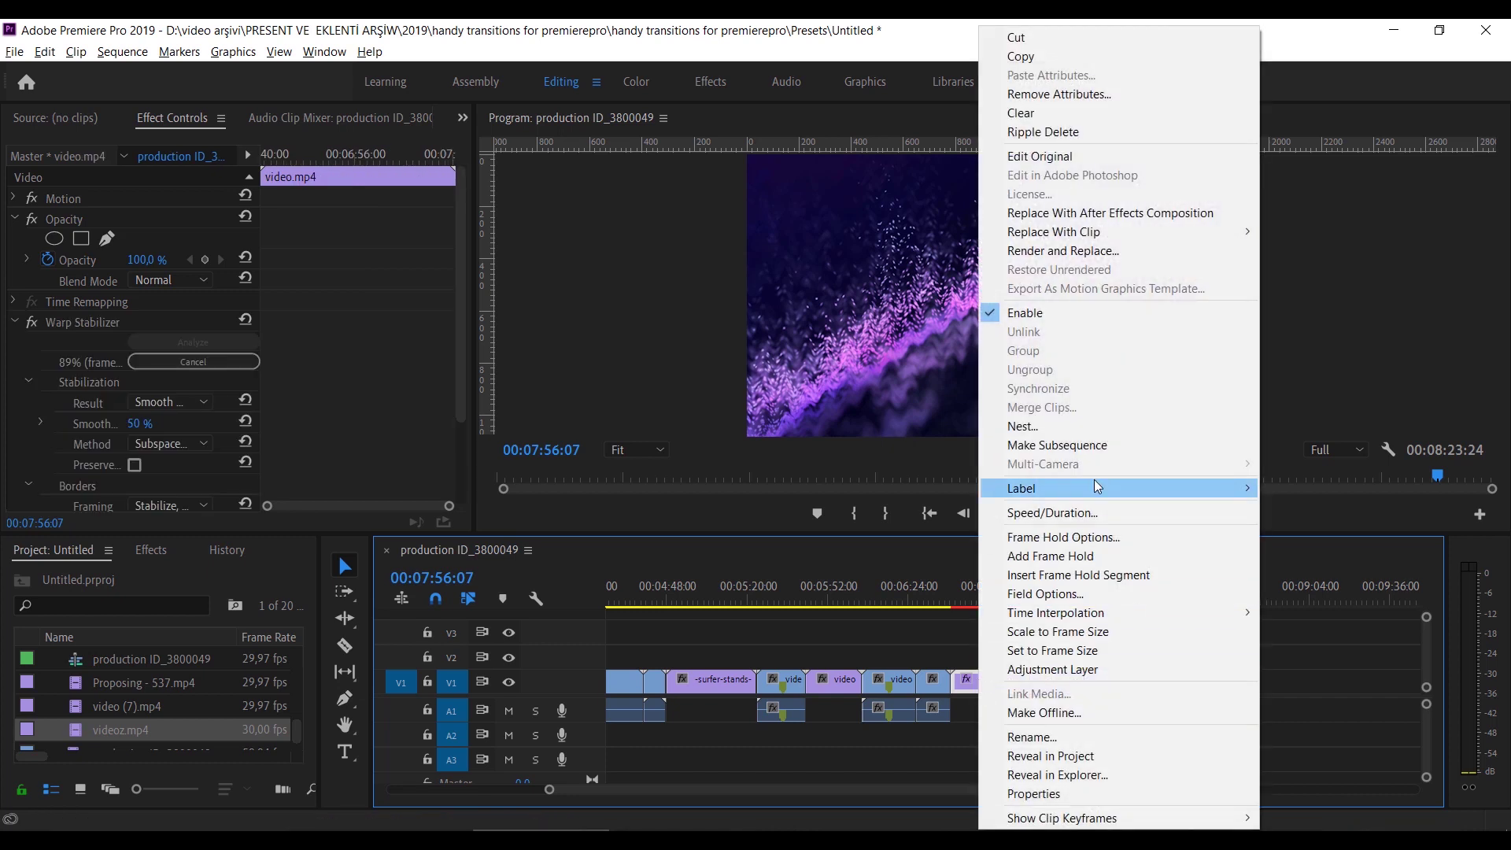
mouse_move(1093, 488)
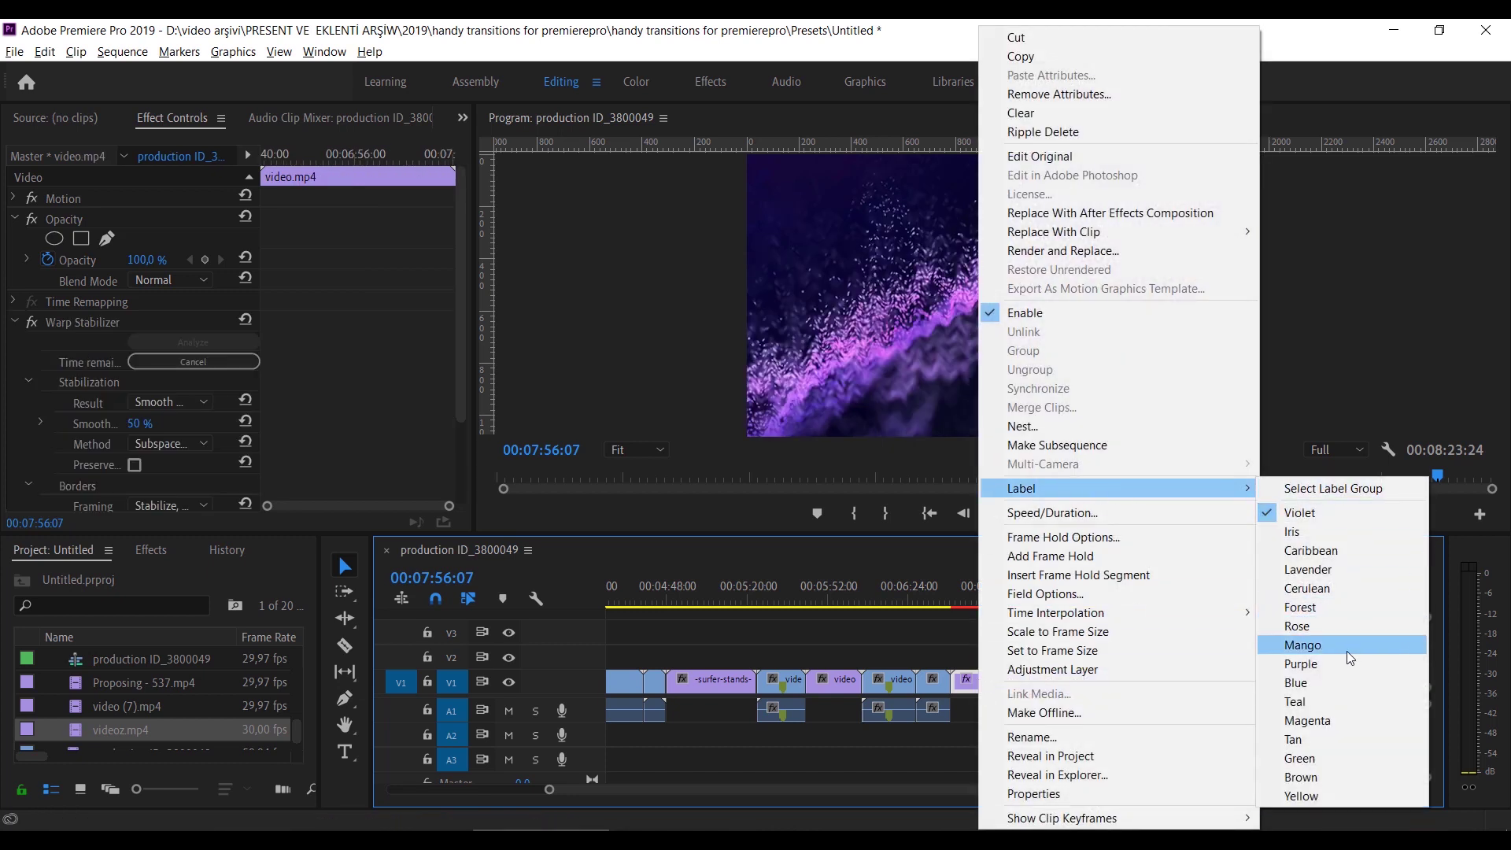
left_click(1347, 647)
Step: Deselect all clips and bring the playhead back near the sequence start
left_click(882, 628)
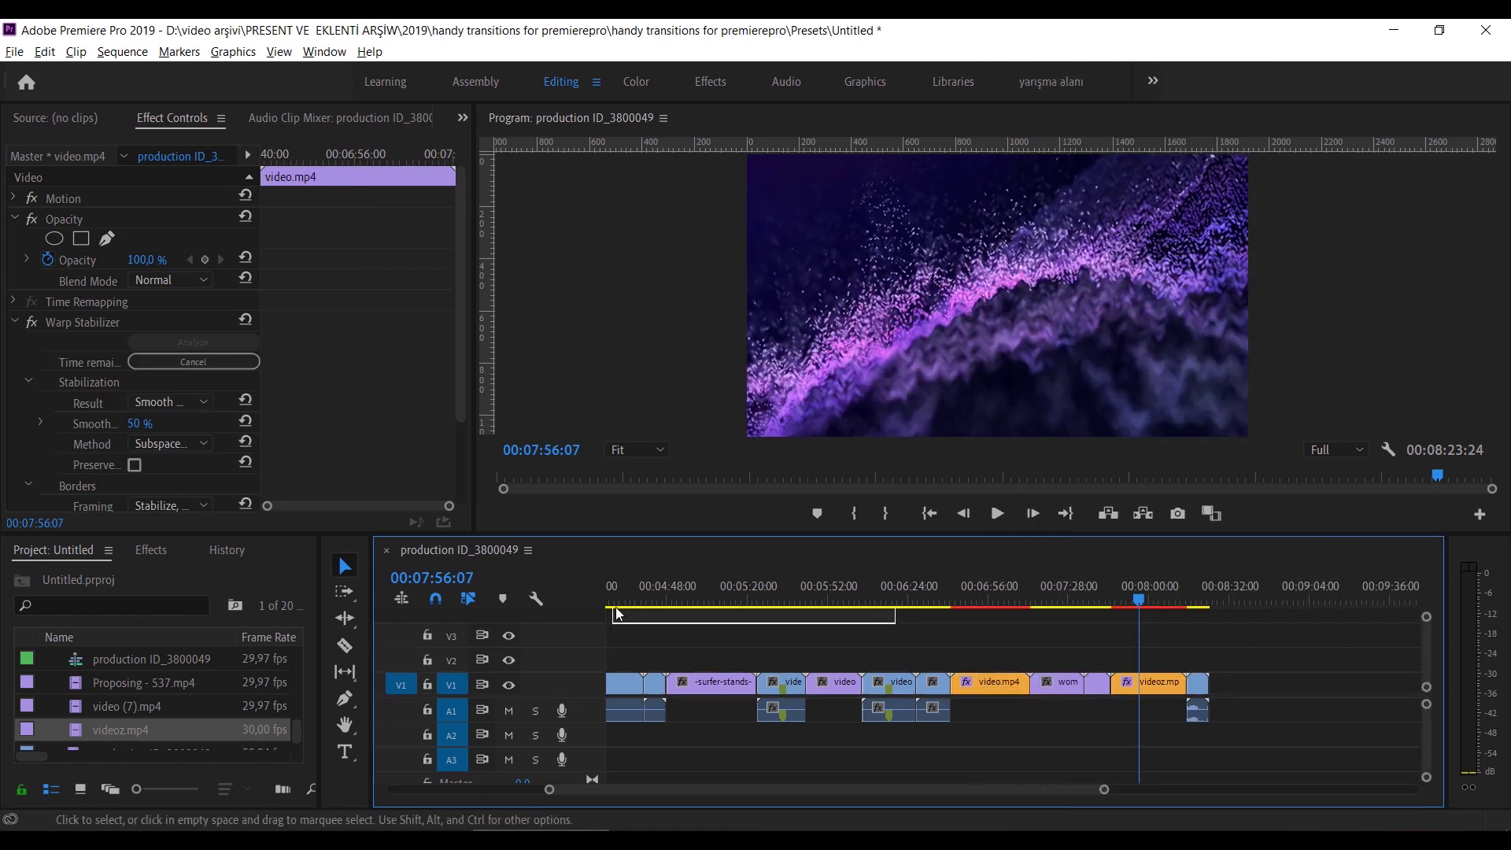
left_click(627, 600)
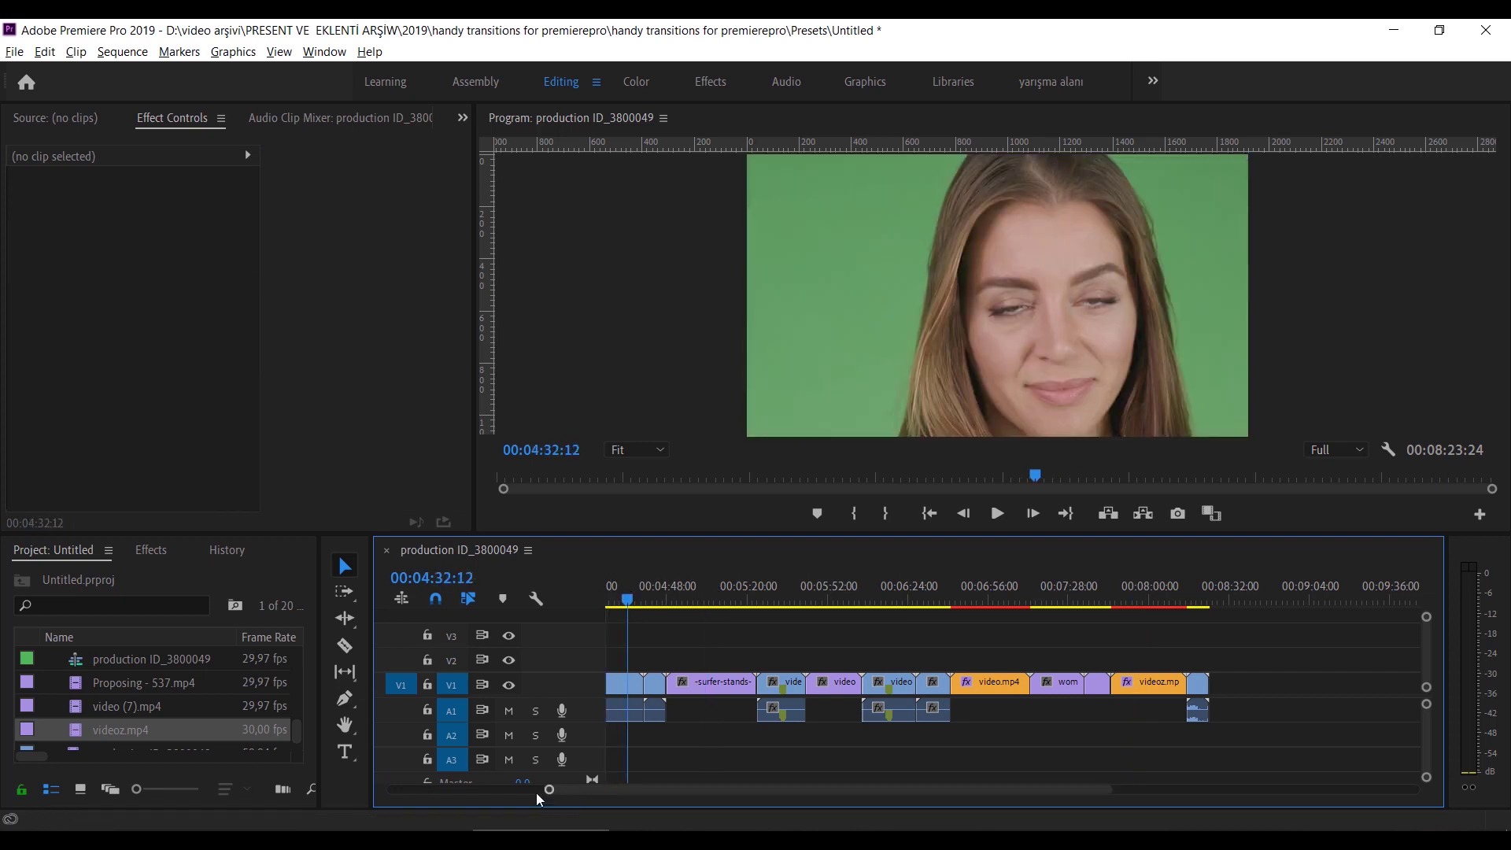
left_click_drag(549, 790, 392, 789)
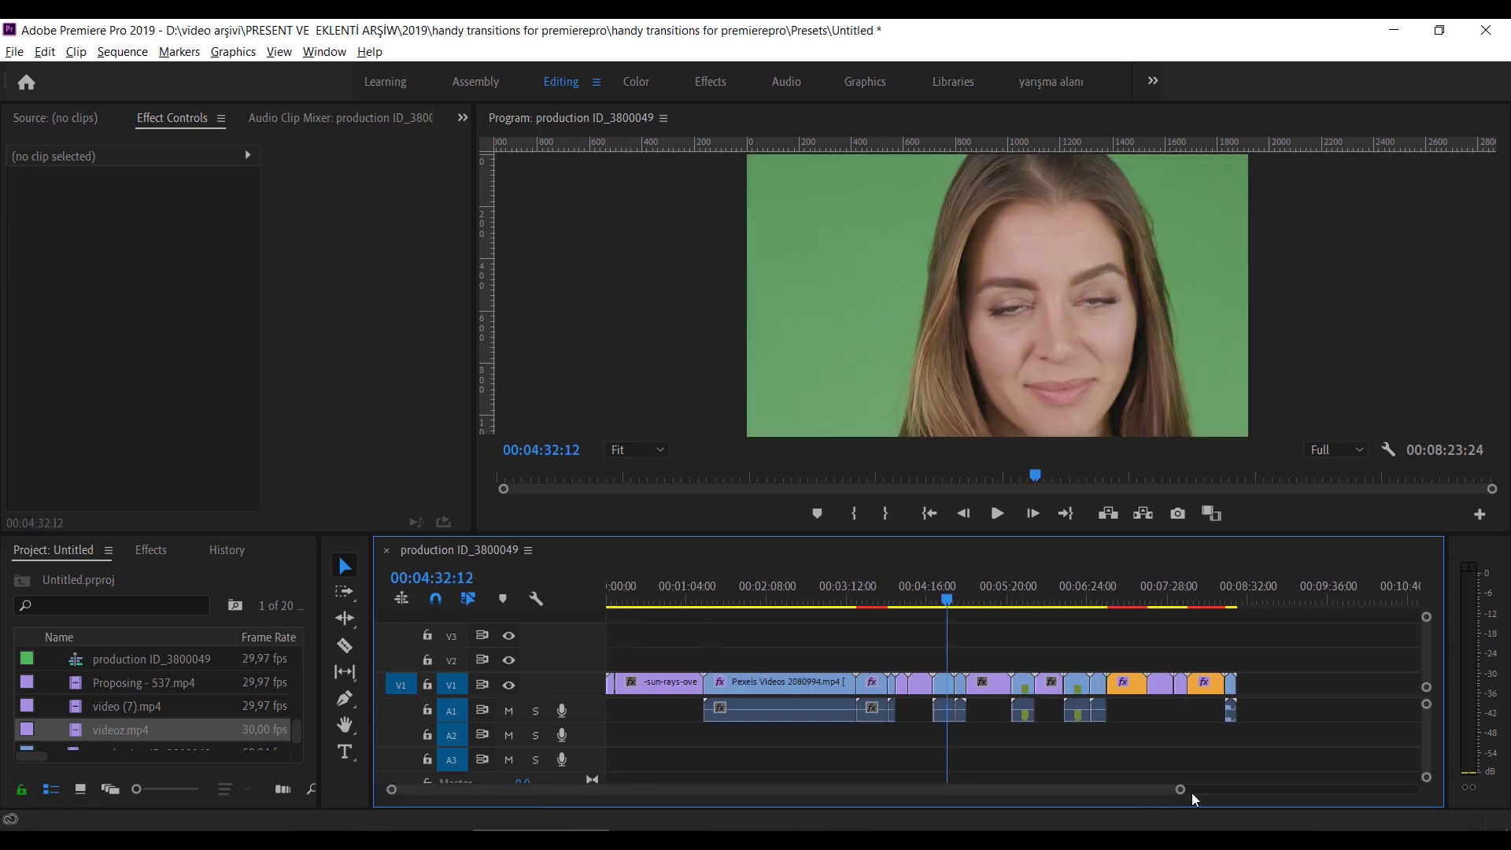
left_click_drag(1178, 790, 1103, 789)
Step: Find in Timeline for clips whose Label contains 'mango', replacing the old term 'forest'
key("ctrl+f")
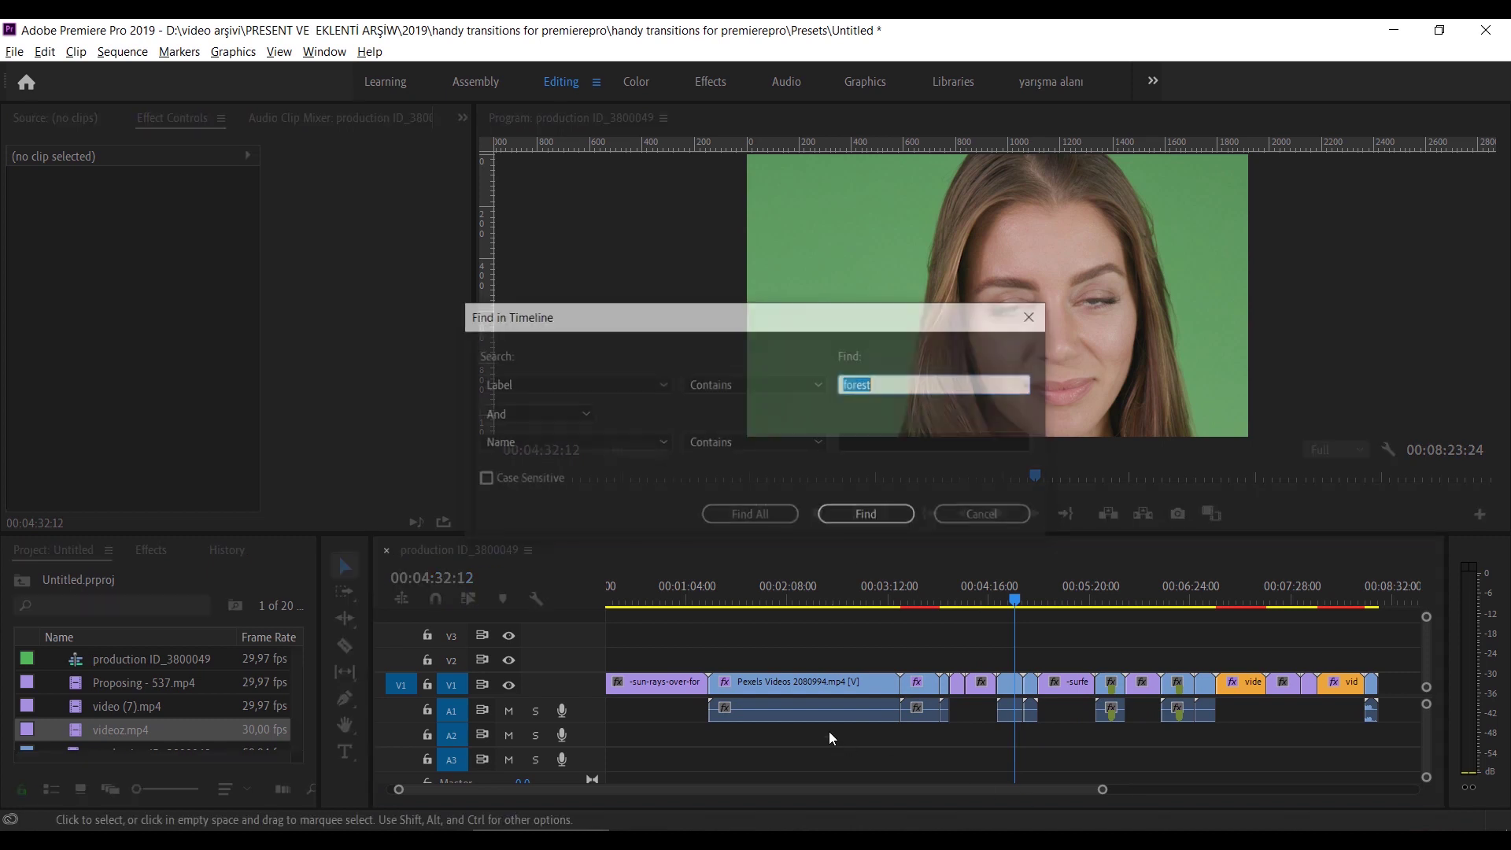
left_click(566, 384)
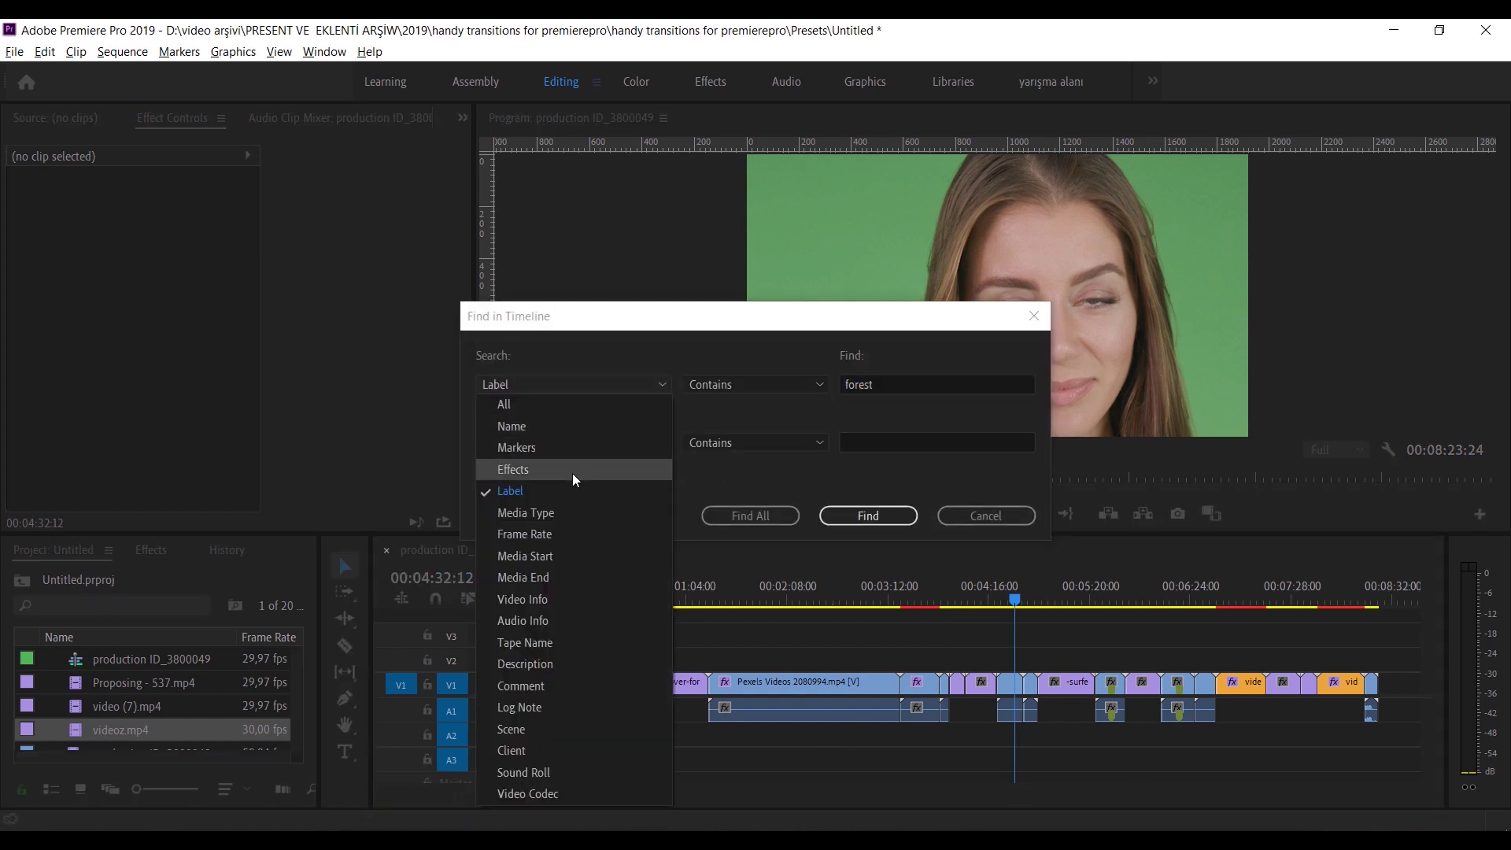
left_click(546, 483)
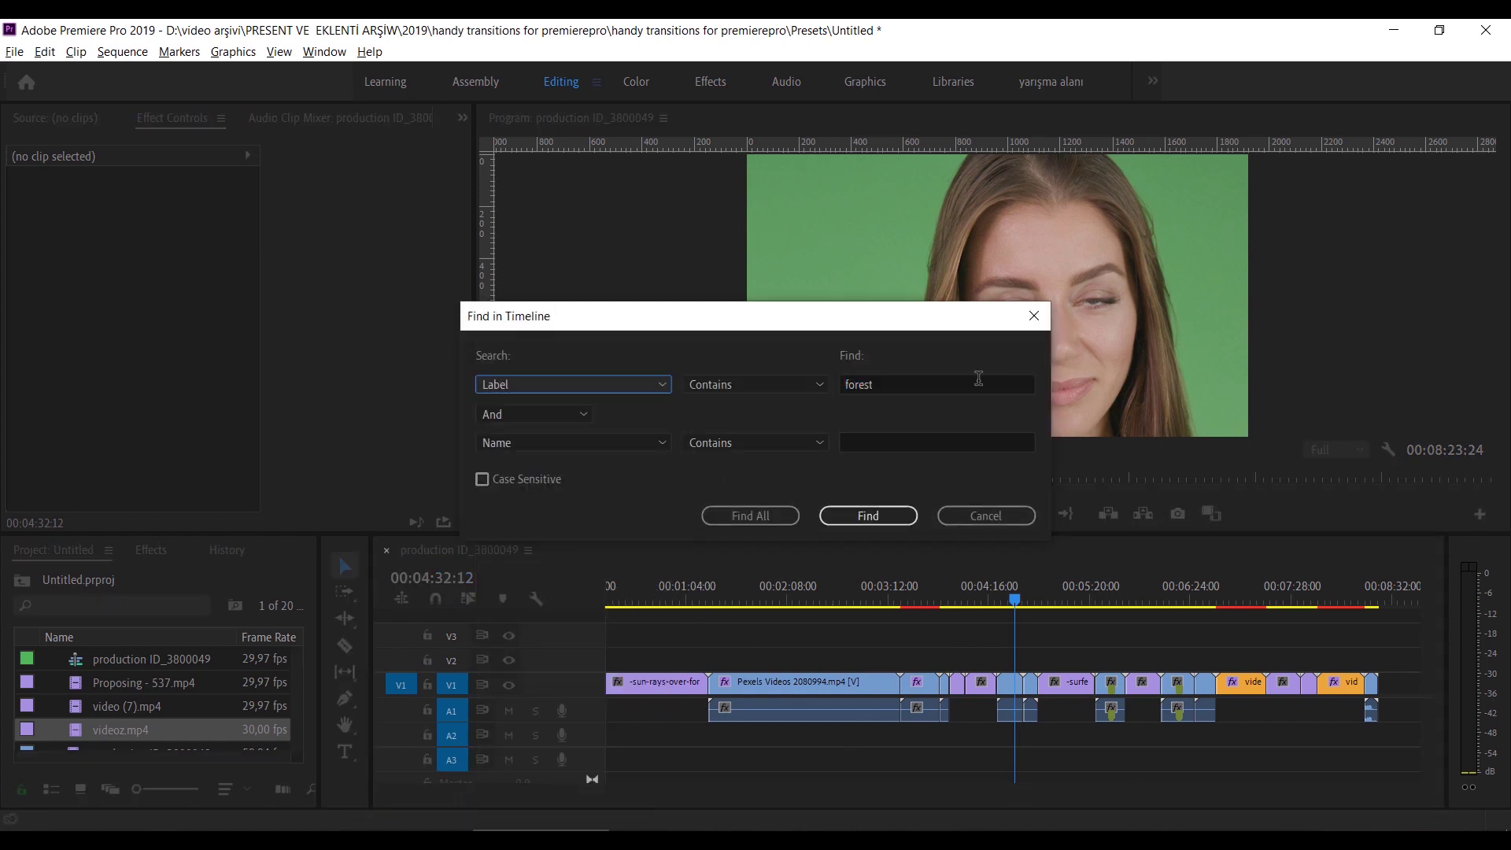
left_click(939, 385)
type("mango")
left_click(865, 516)
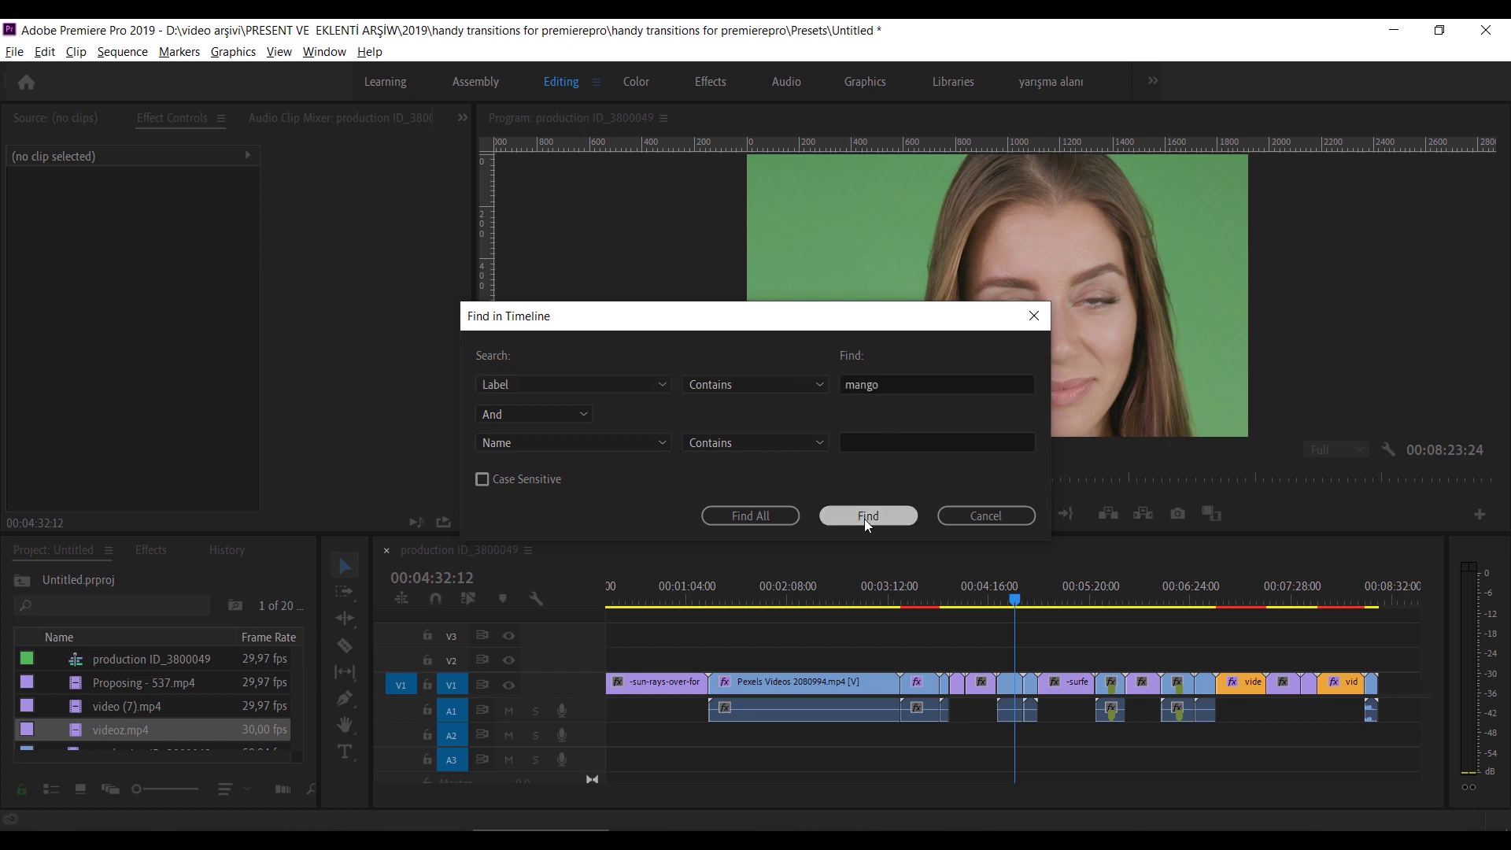